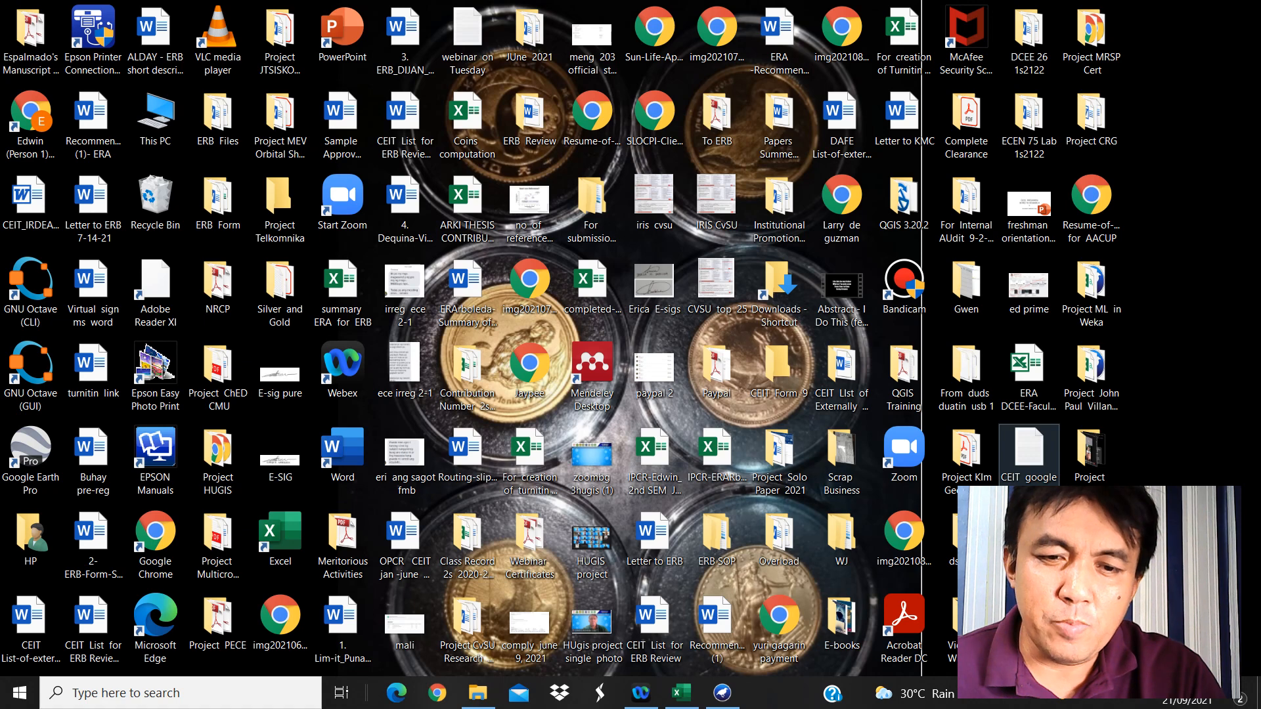
Open Chrome with the Person 1 profile, search Google for "scholar" and go to the Google Scholar site.
click(437, 692)
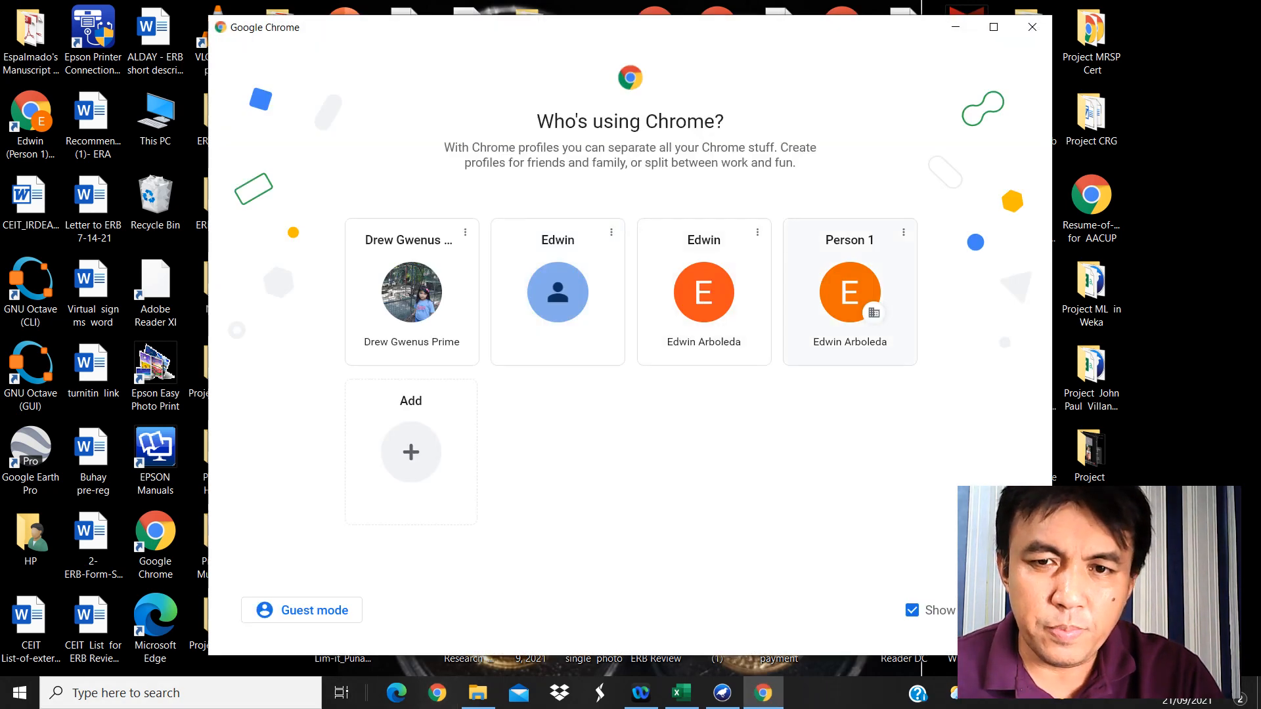
click(850, 292)
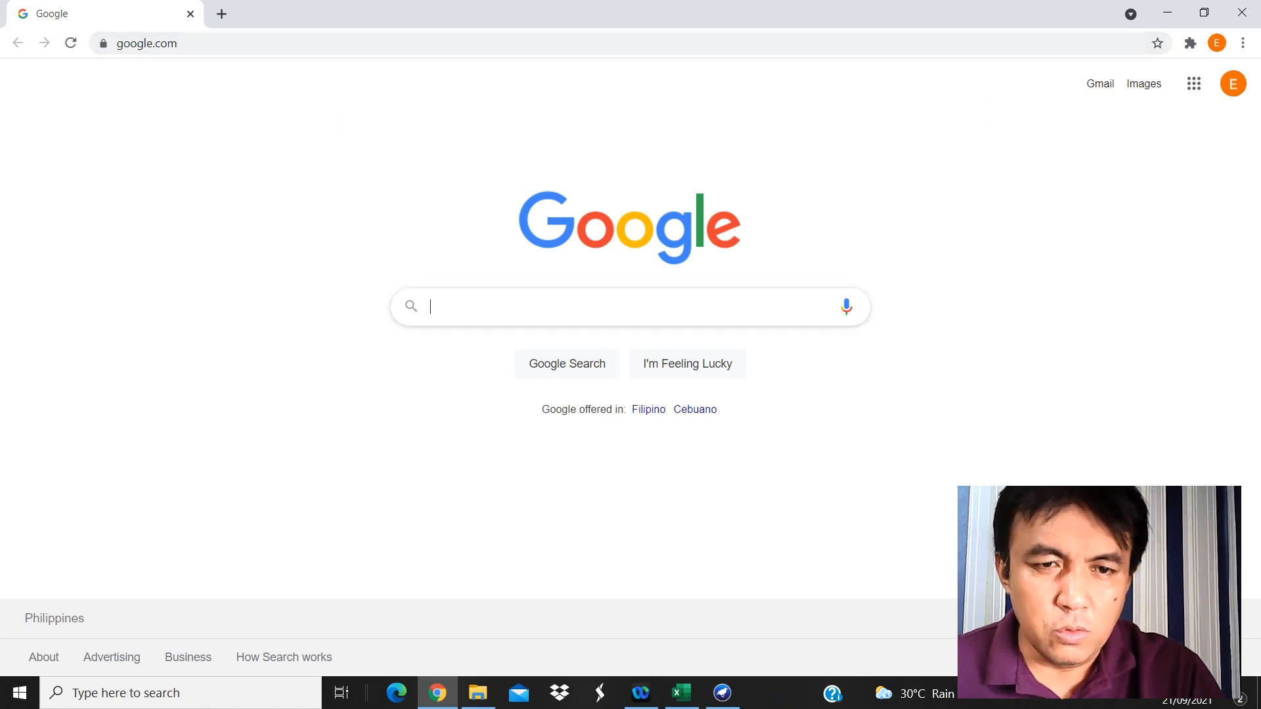
text(scholar)
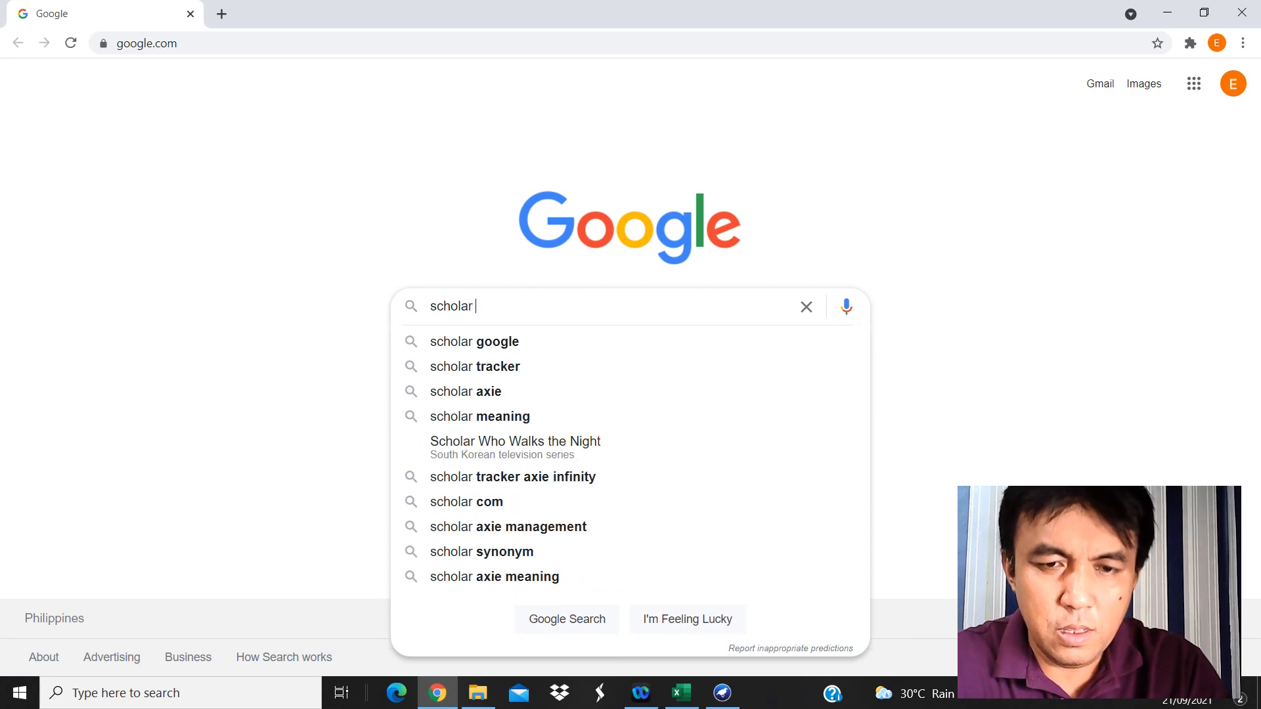
key(Return)
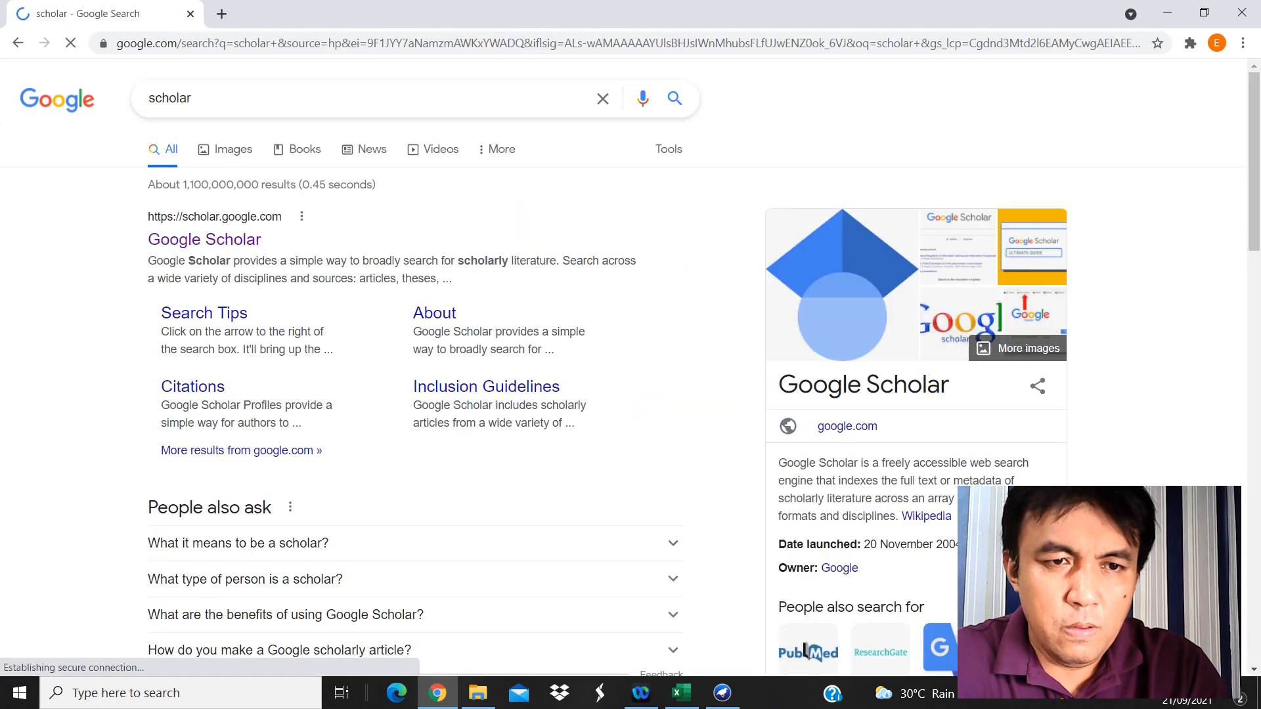
click(204, 239)
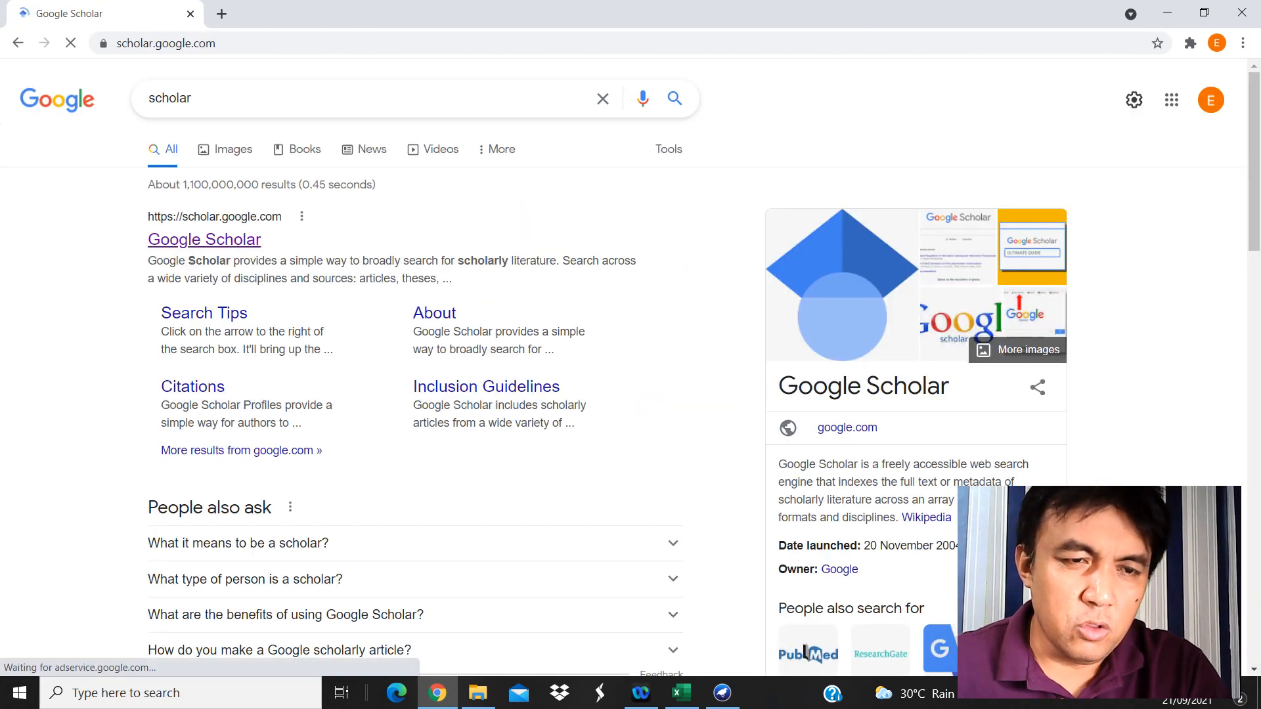
Search Google Scholar for the author's full name and open the matching Cavite State University user profile.
click(523, 232)
click(483, 256)
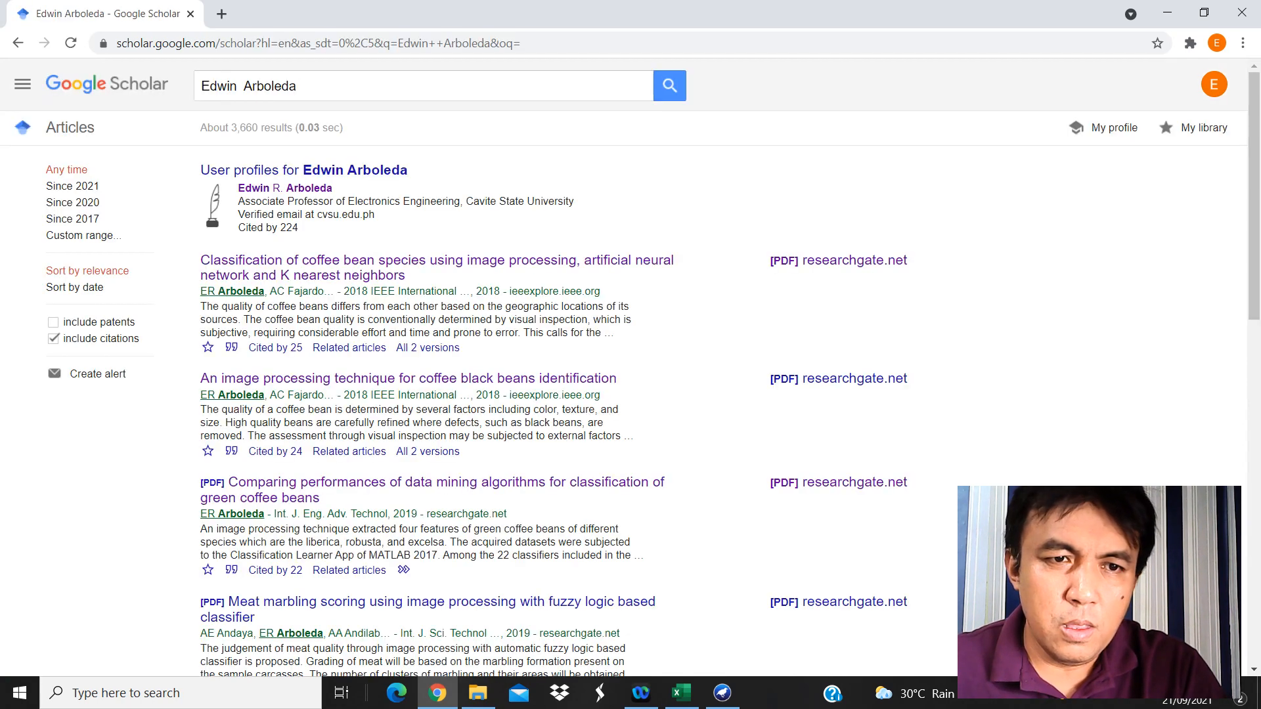
click(285, 189)
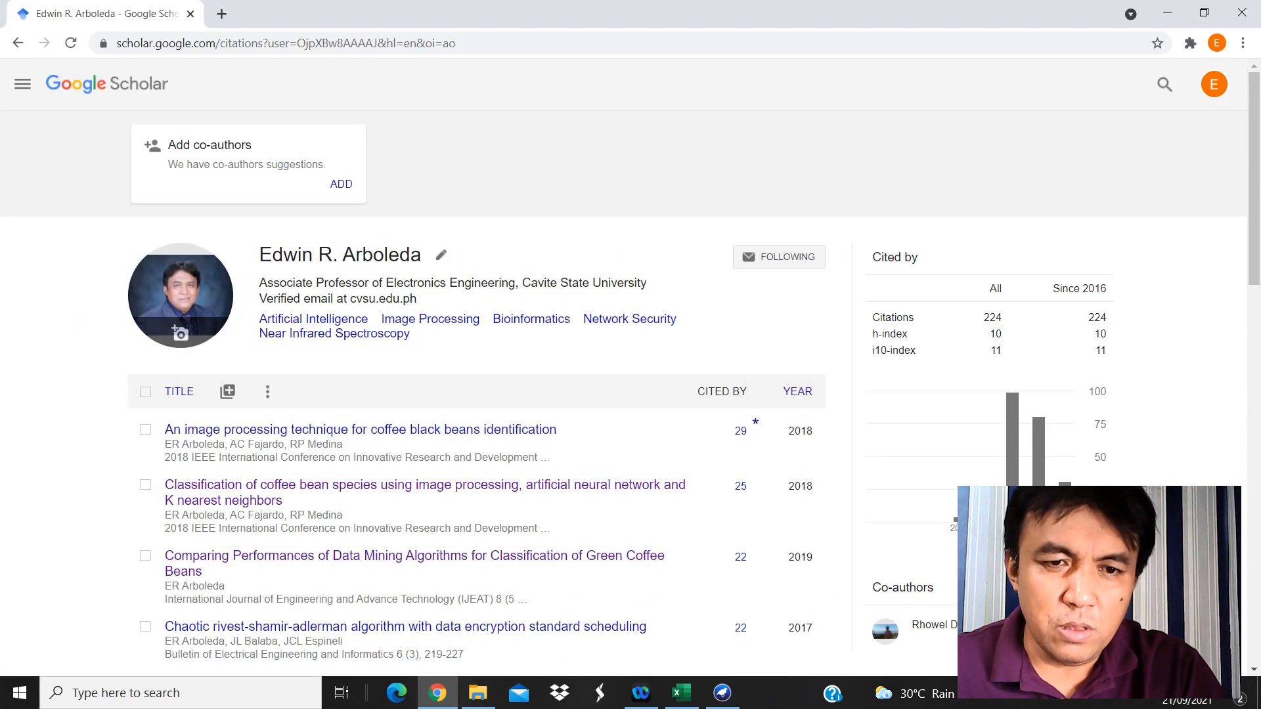
Open the article on classification of coffee bean species with image processing, ANN and KNN, and load its ResearchGate PDF.
scroll(631, 368, down, 3)
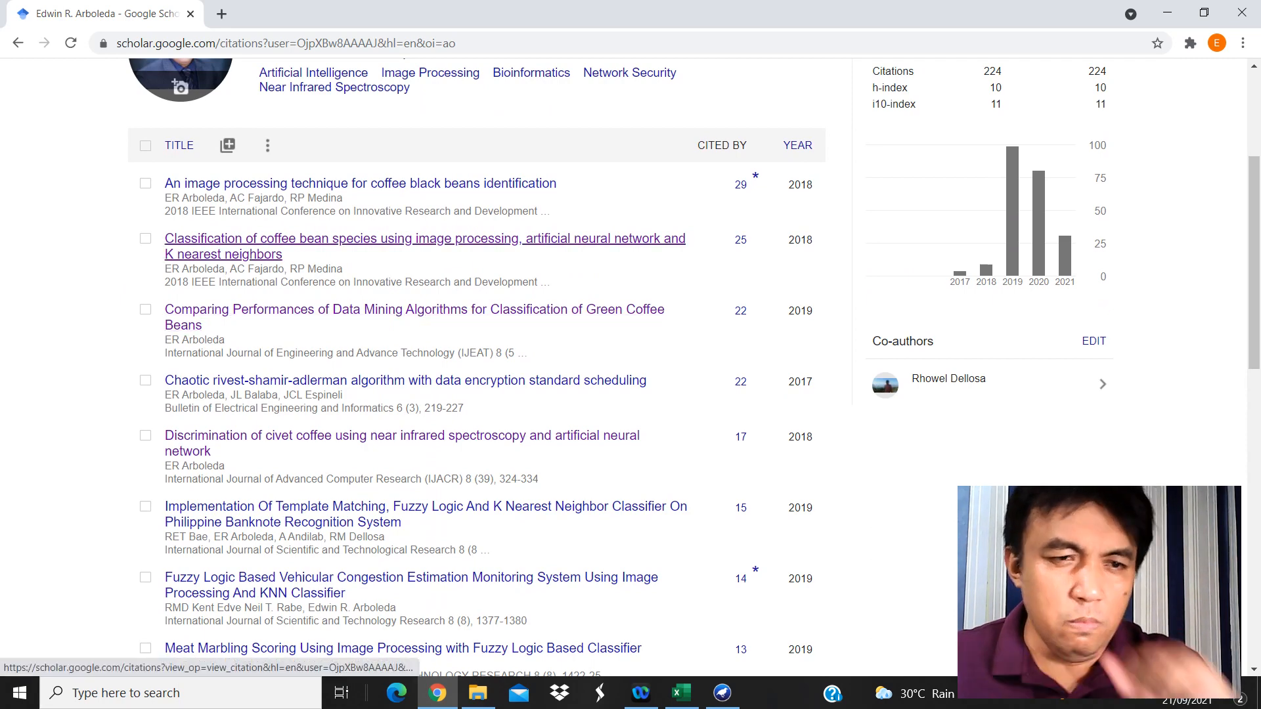
click(368, 239)
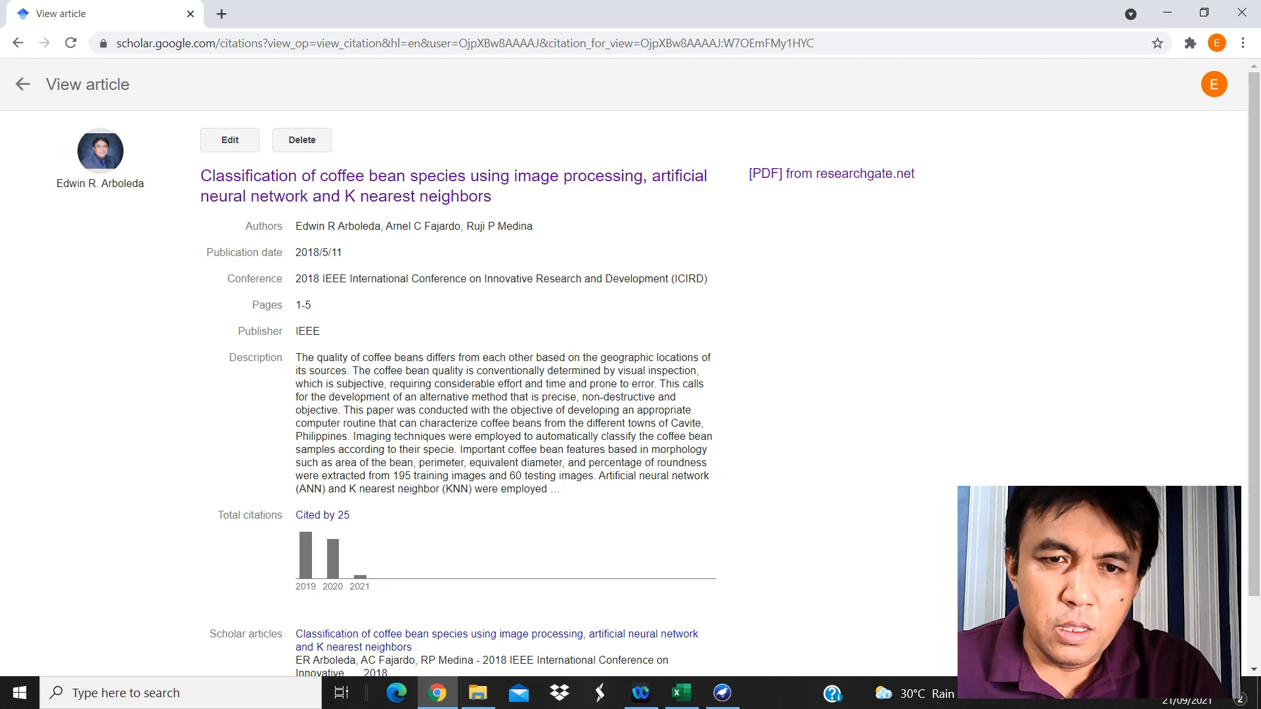
click(830, 174)
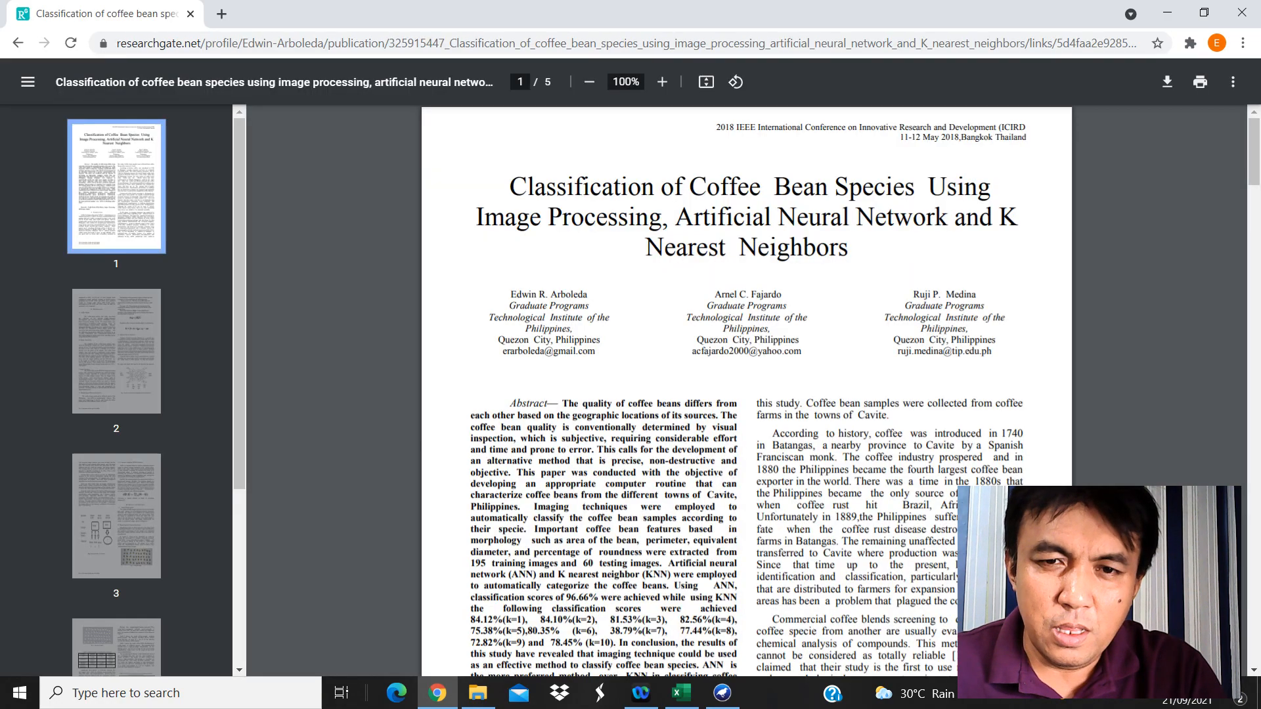
Examine the paper's abstract on page 1 and the Fig. 2 feature representation and morphological features section on page 3.
scroll(746, 393, down, 4)
scroll(746, 394, up, 4)
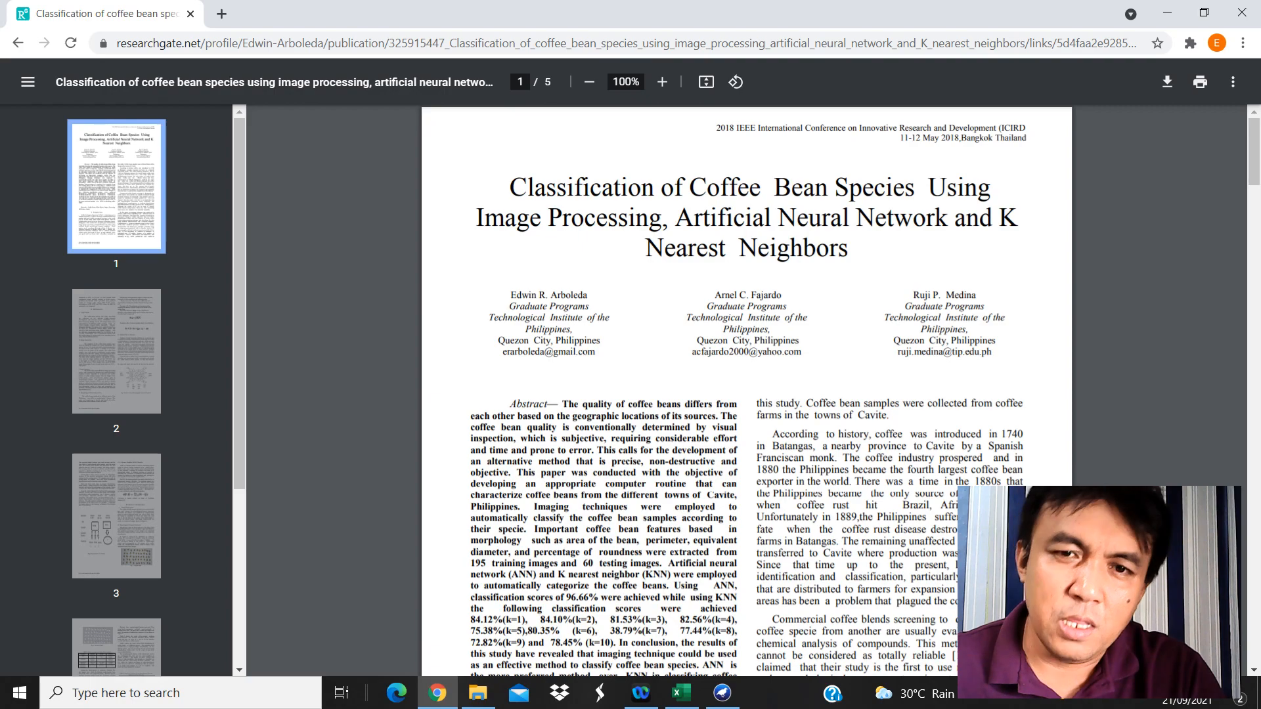
scroll(747, 390, down, 4)
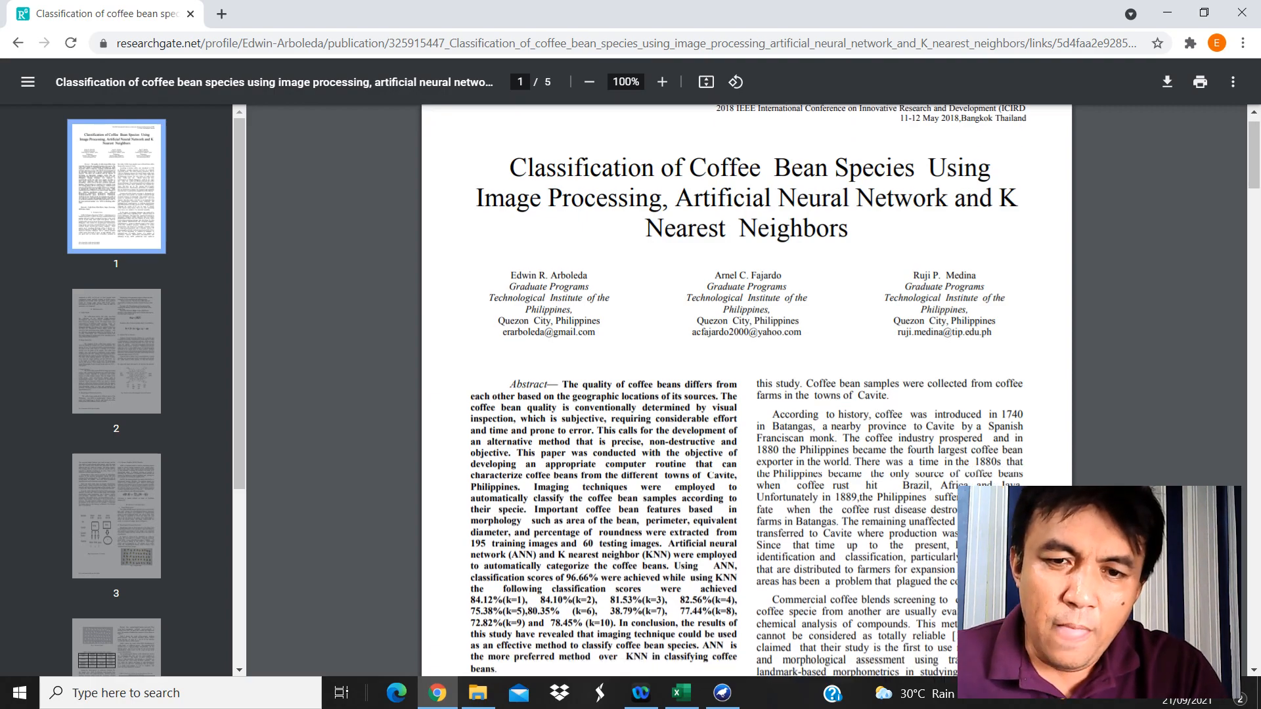
scroll(746, 390, up, 4)
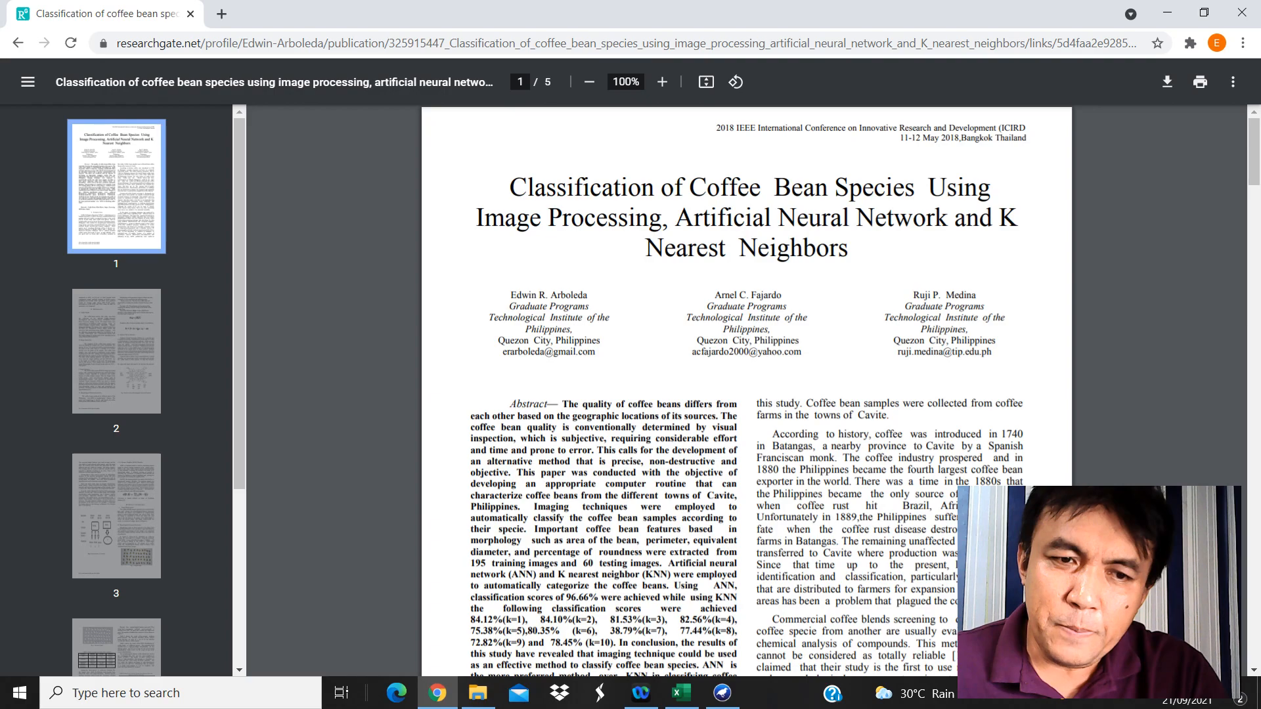
scroll(747, 391, down, 15)
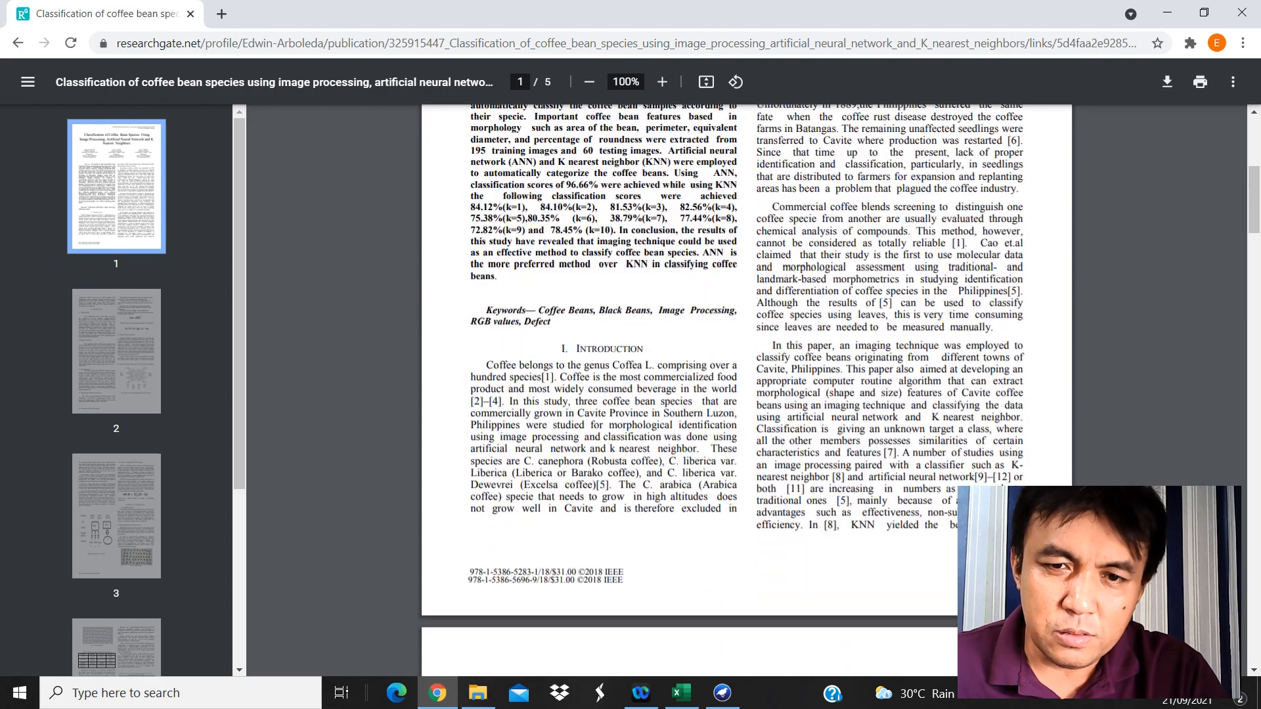
scroll(747, 391, down, 10)
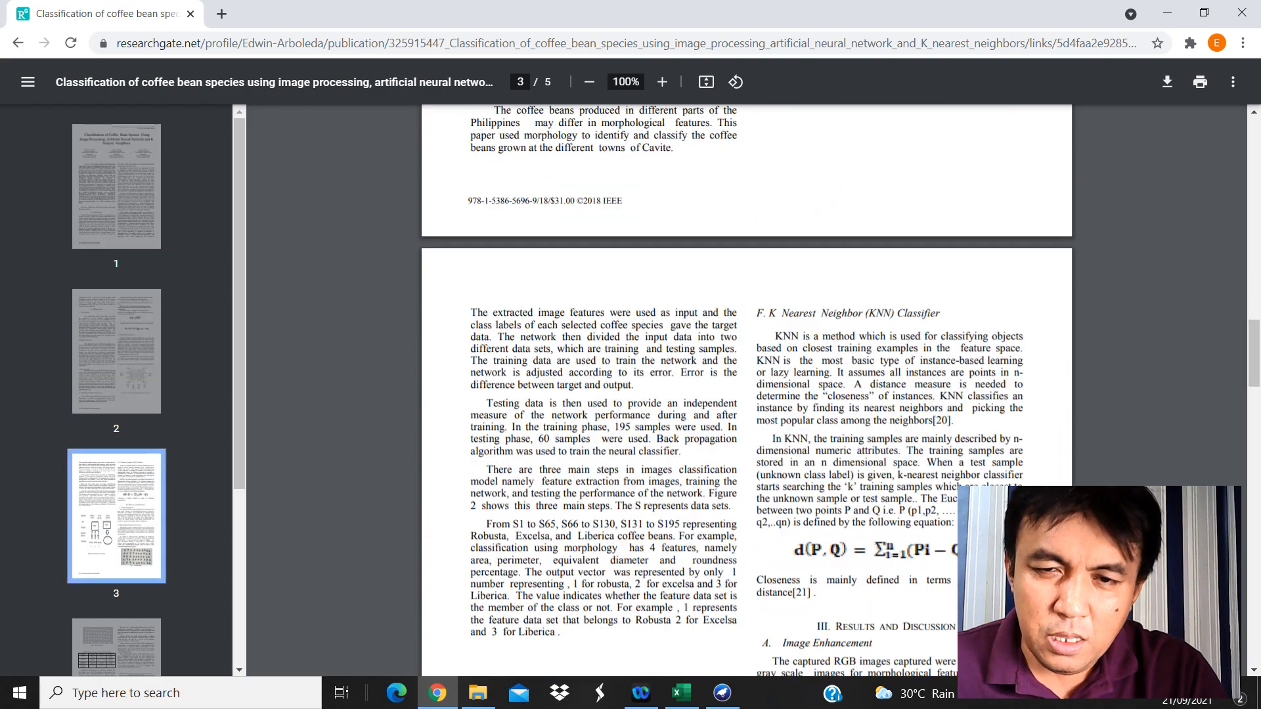
scroll(747, 391, down, 8)
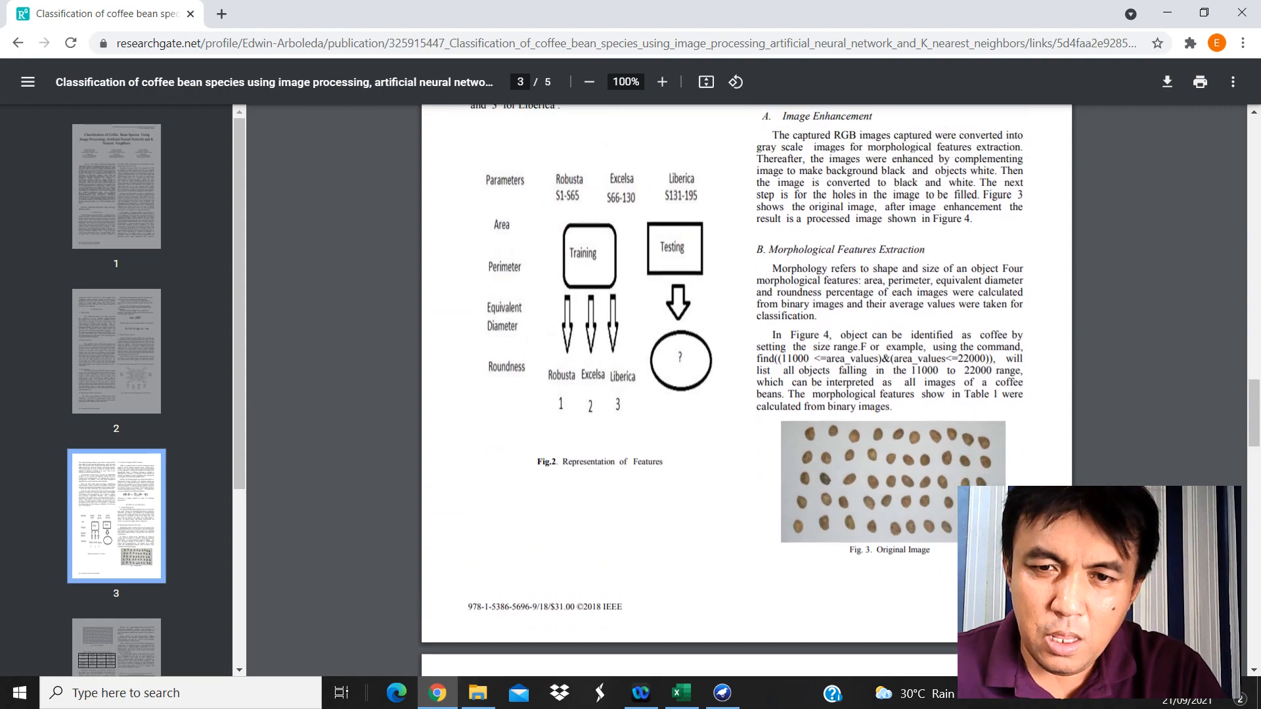
scroll(747, 390, up, 2)
scroll(747, 390, down, 2)
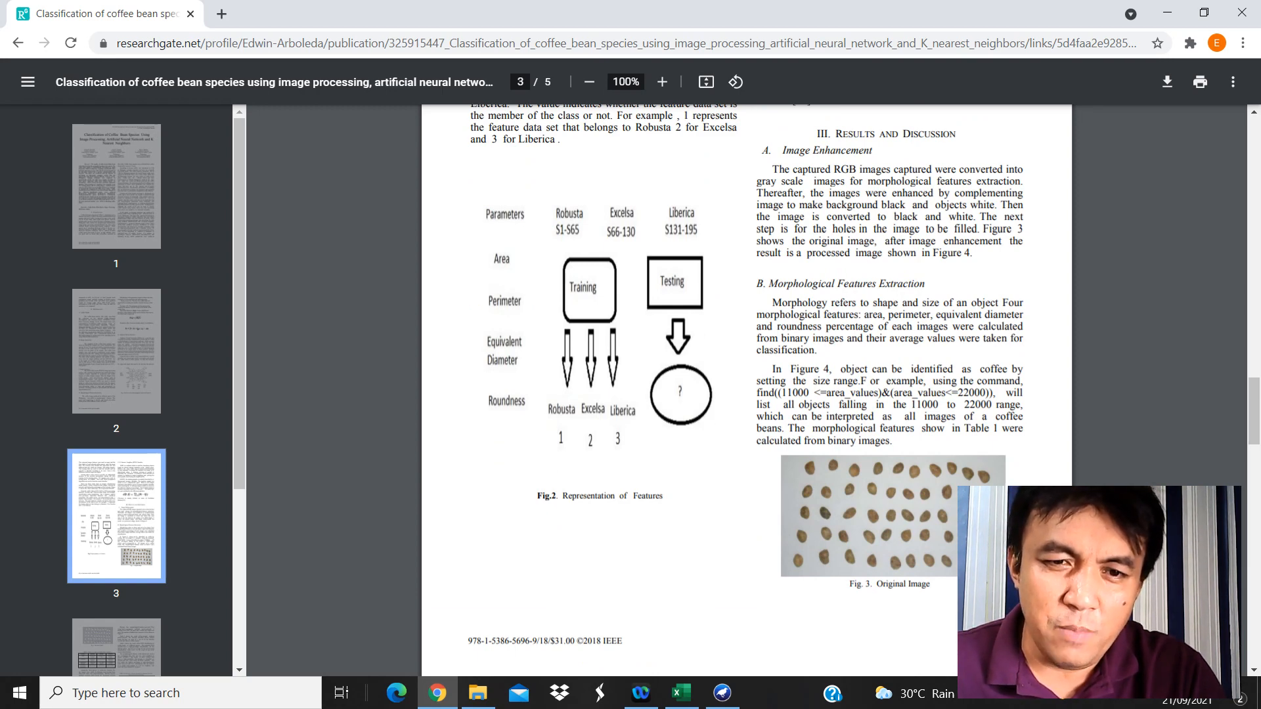
Compare the page 4 shape features table, ANN and KNN result tables and network diagram with the figures on page 3.
scroll(746, 391, down, 12)
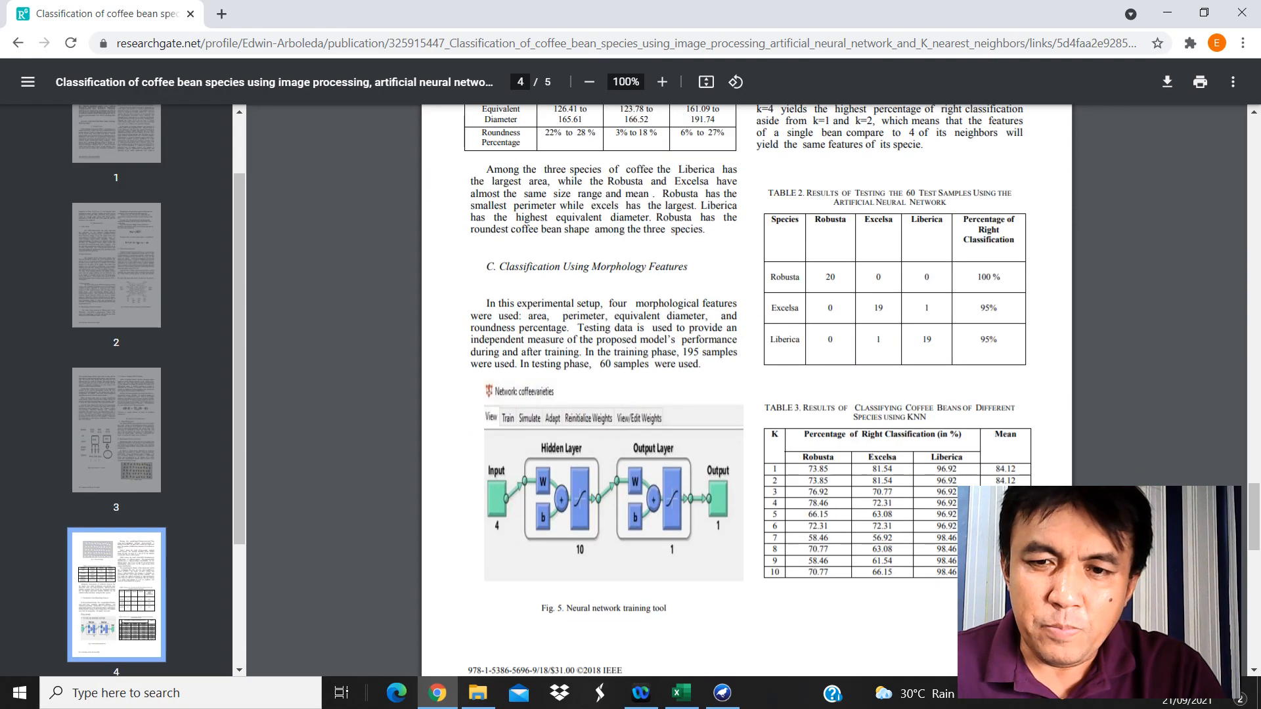
scroll(746, 390, up, 3)
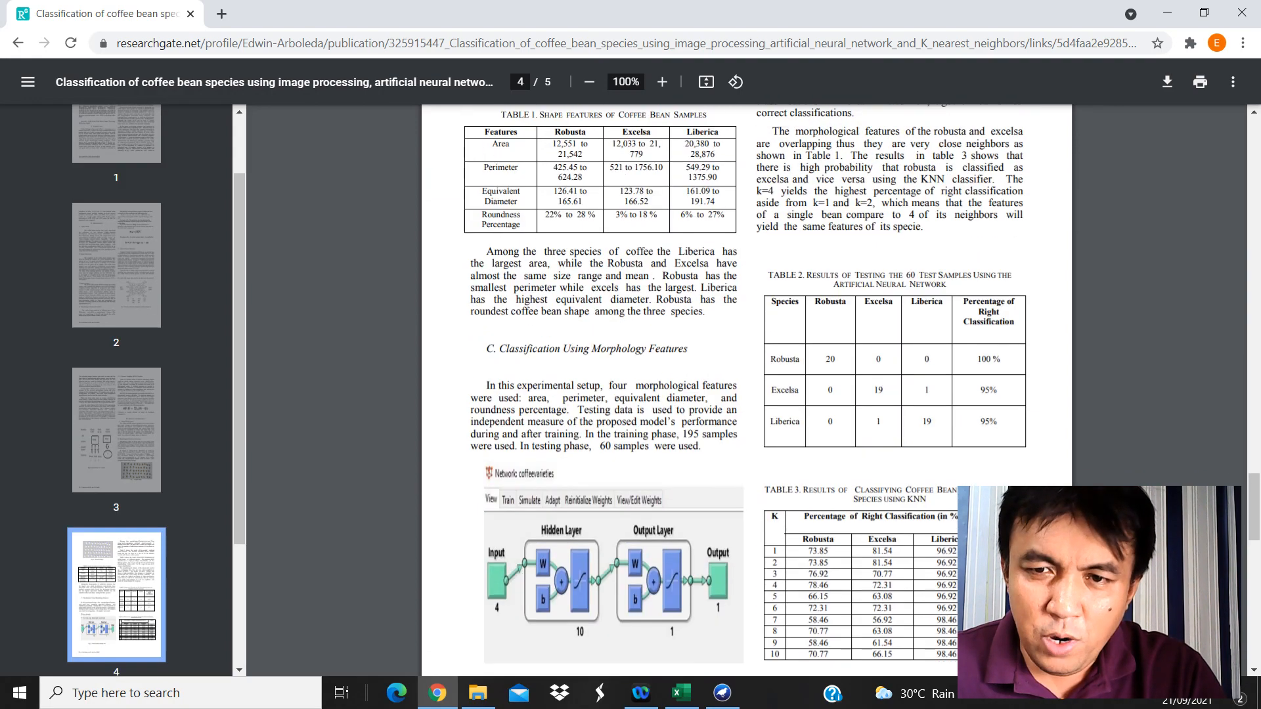
scroll(746, 391, up, 10)
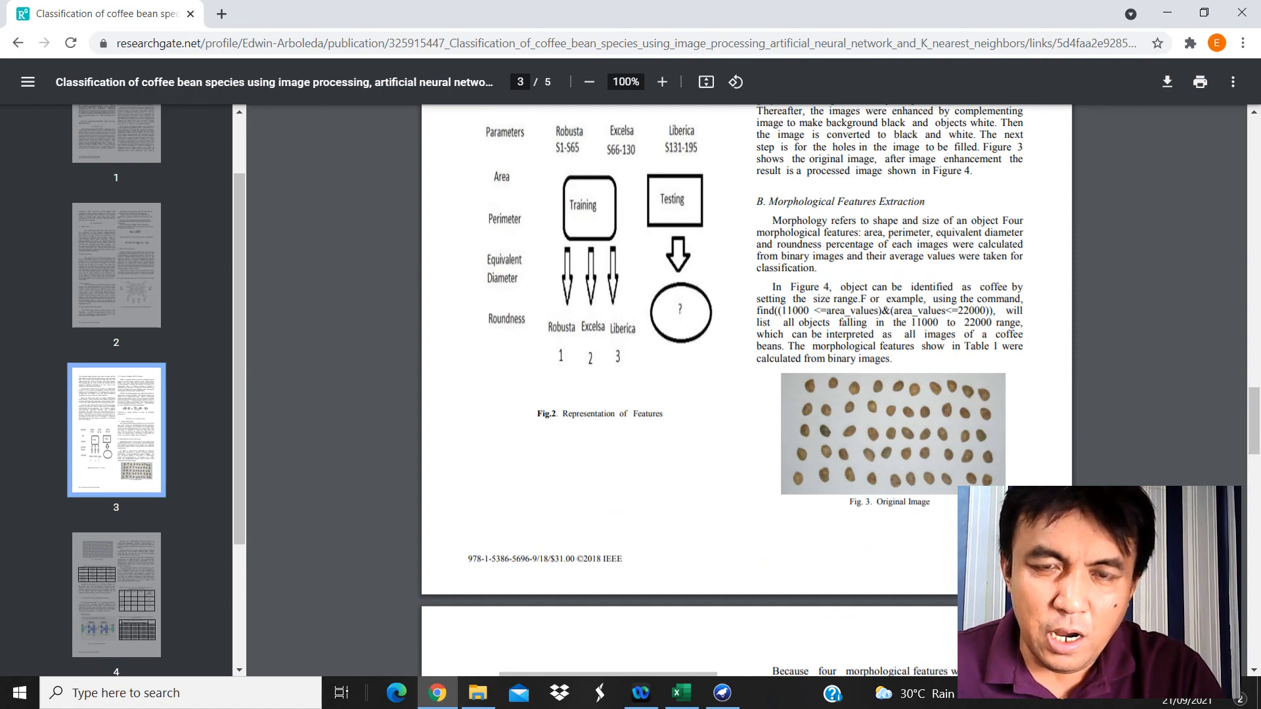
scroll(746, 391, up, 3)
scroll(746, 390, down, 10)
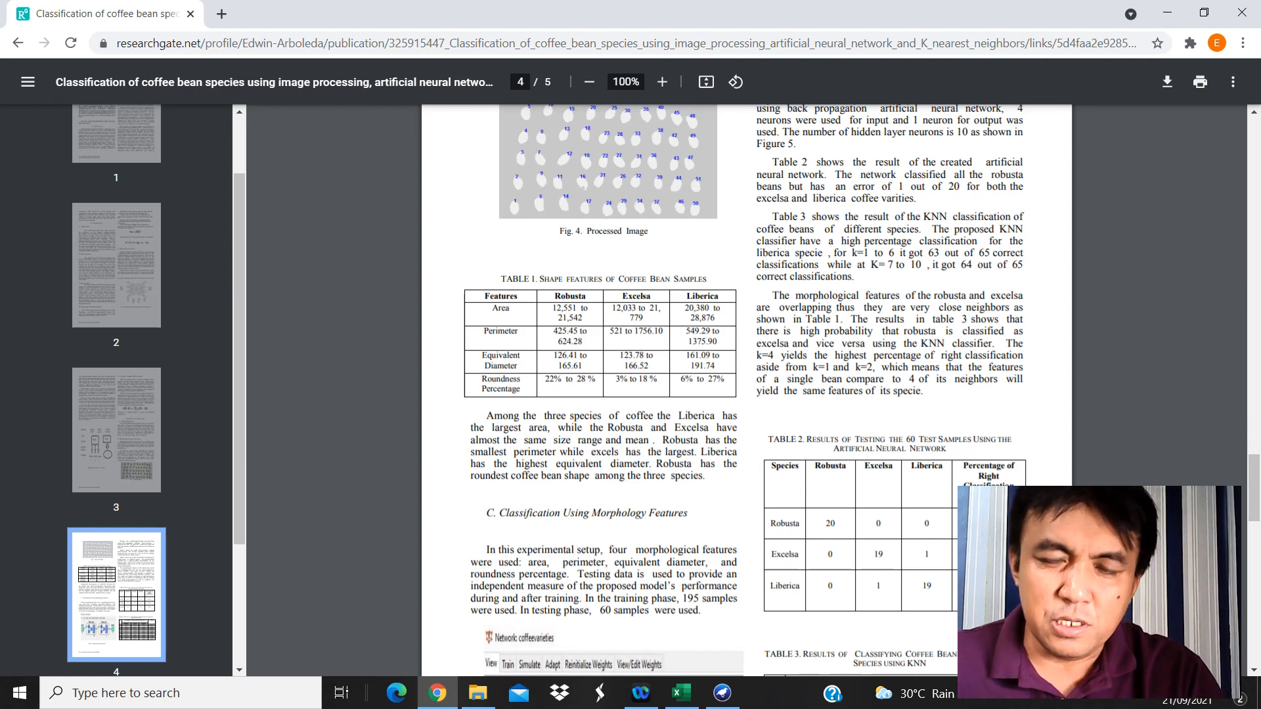
scroll(746, 391, down, 3)
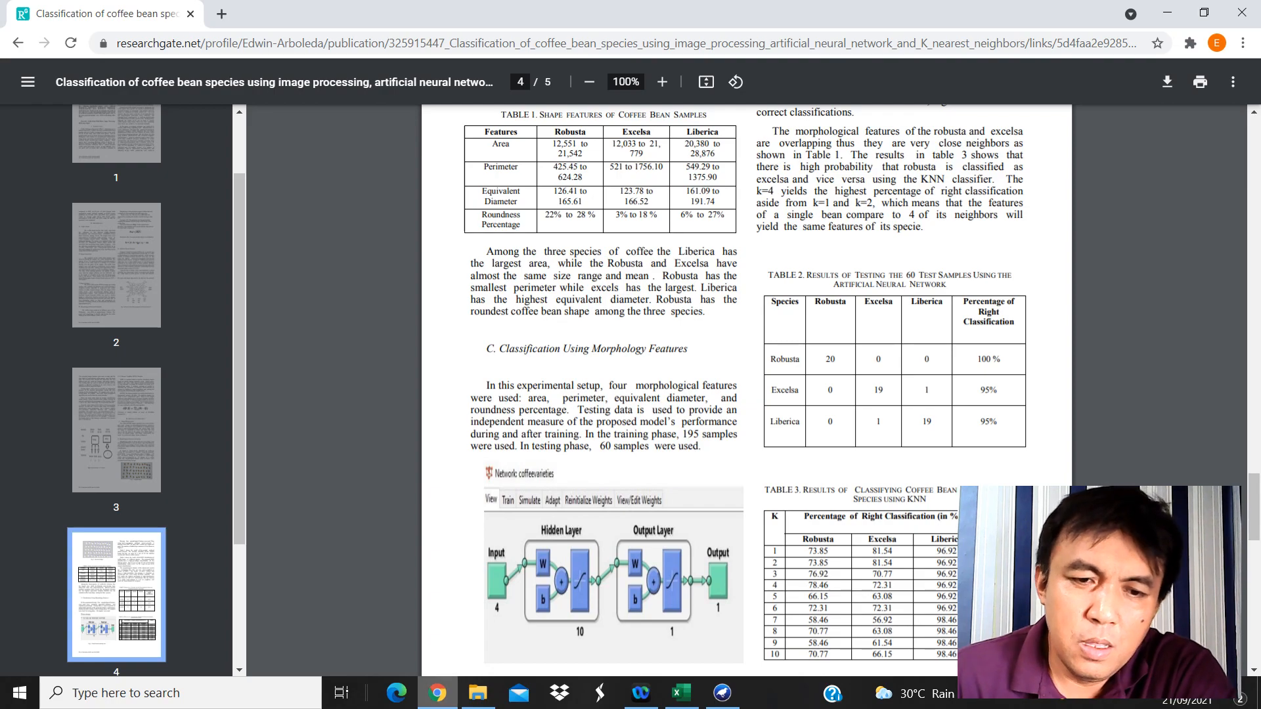
Search Google for "weka" in a new browser tab.
click(437, 693)
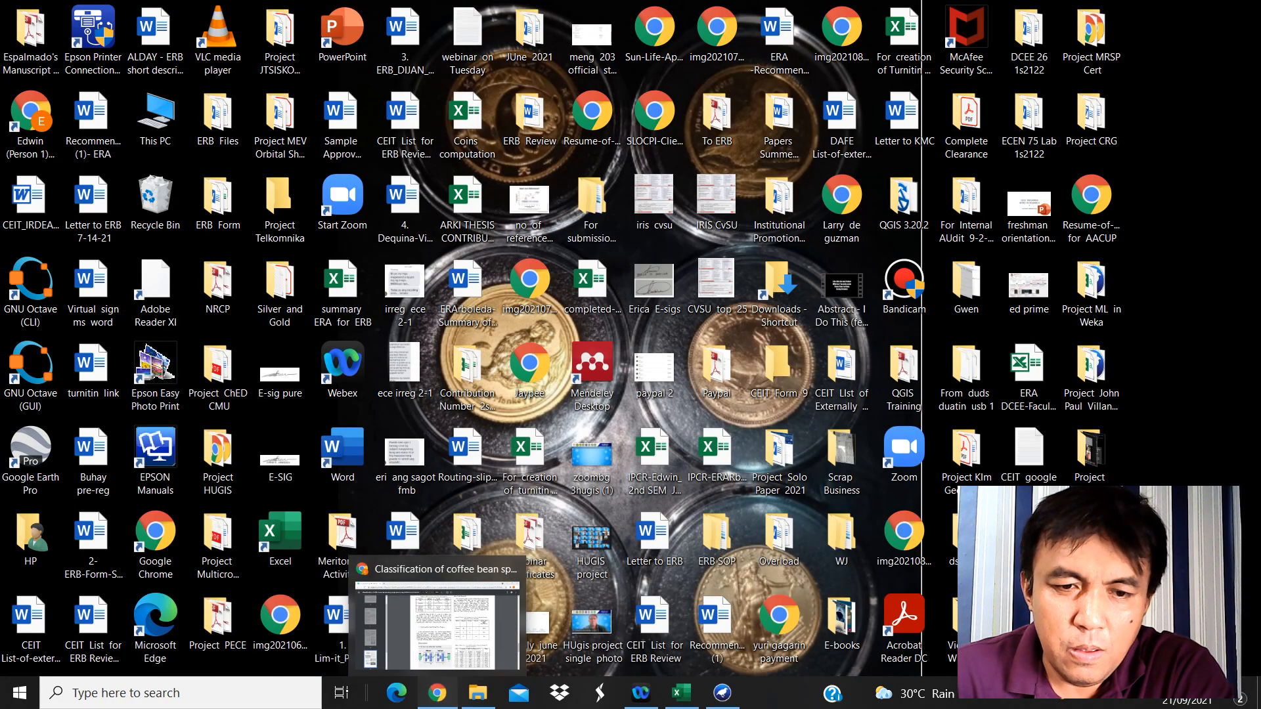
click(437, 692)
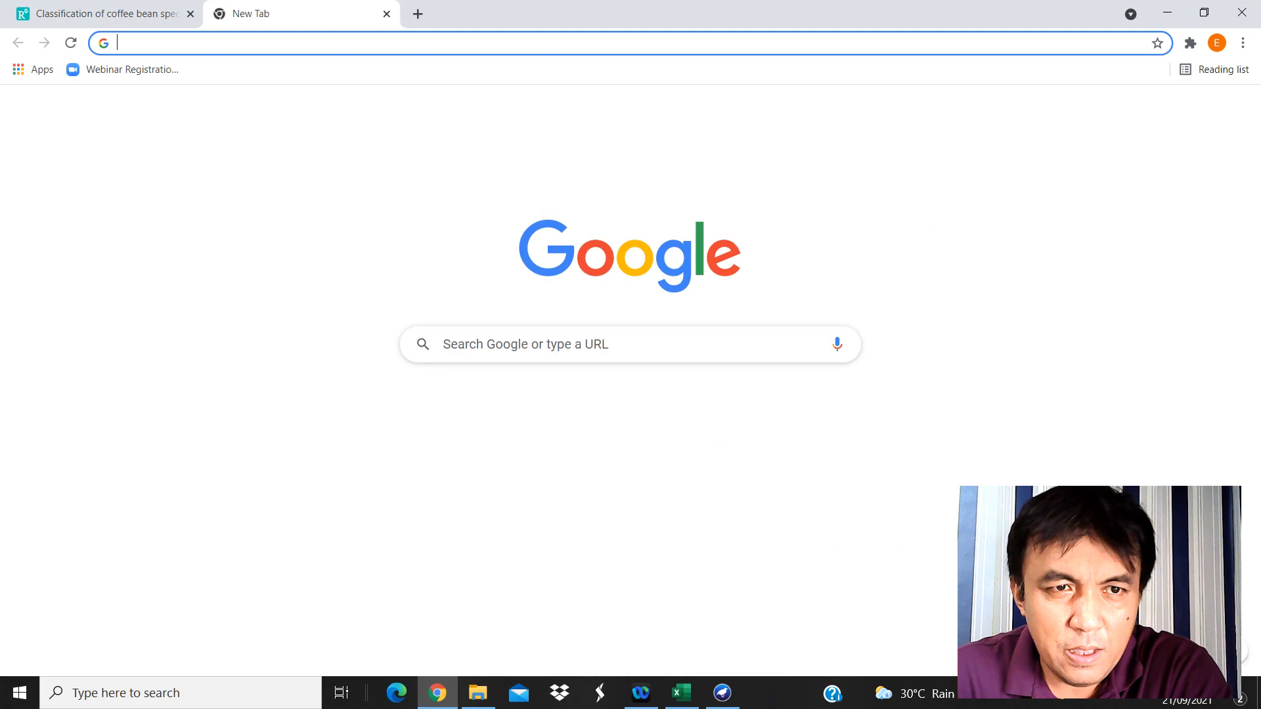
click(221, 13)
click(525, 344)
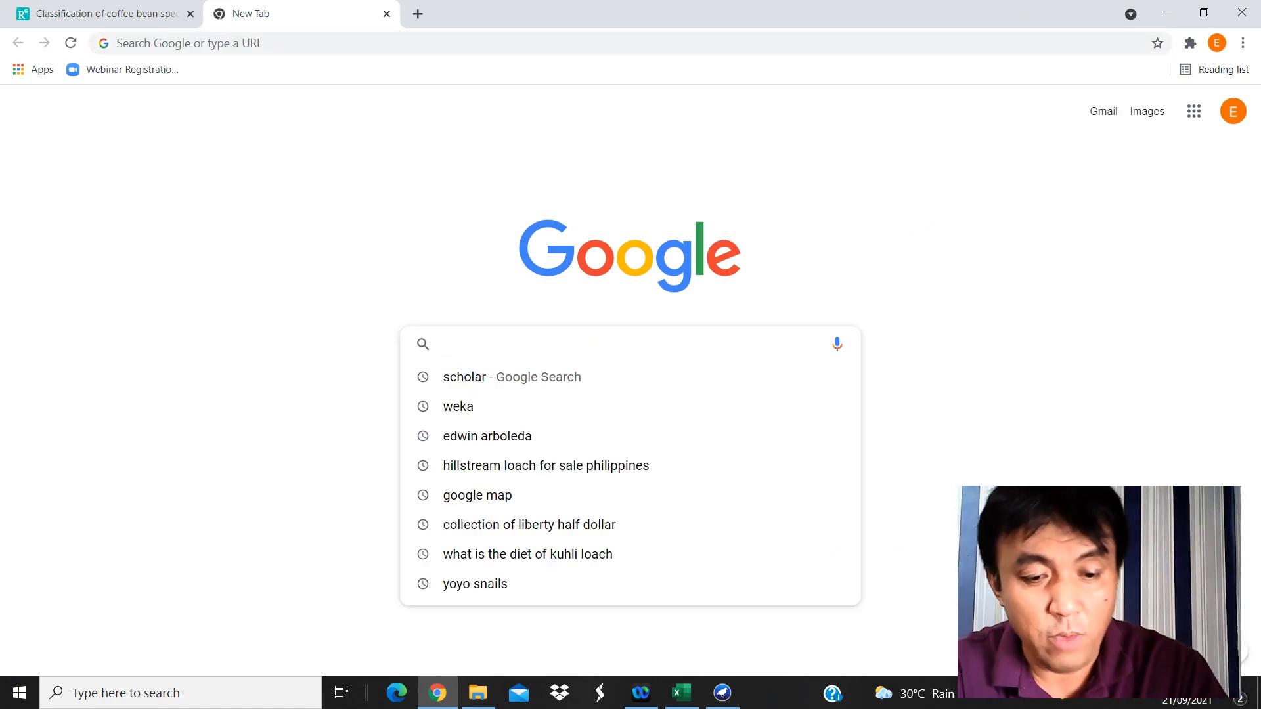
text(weka)
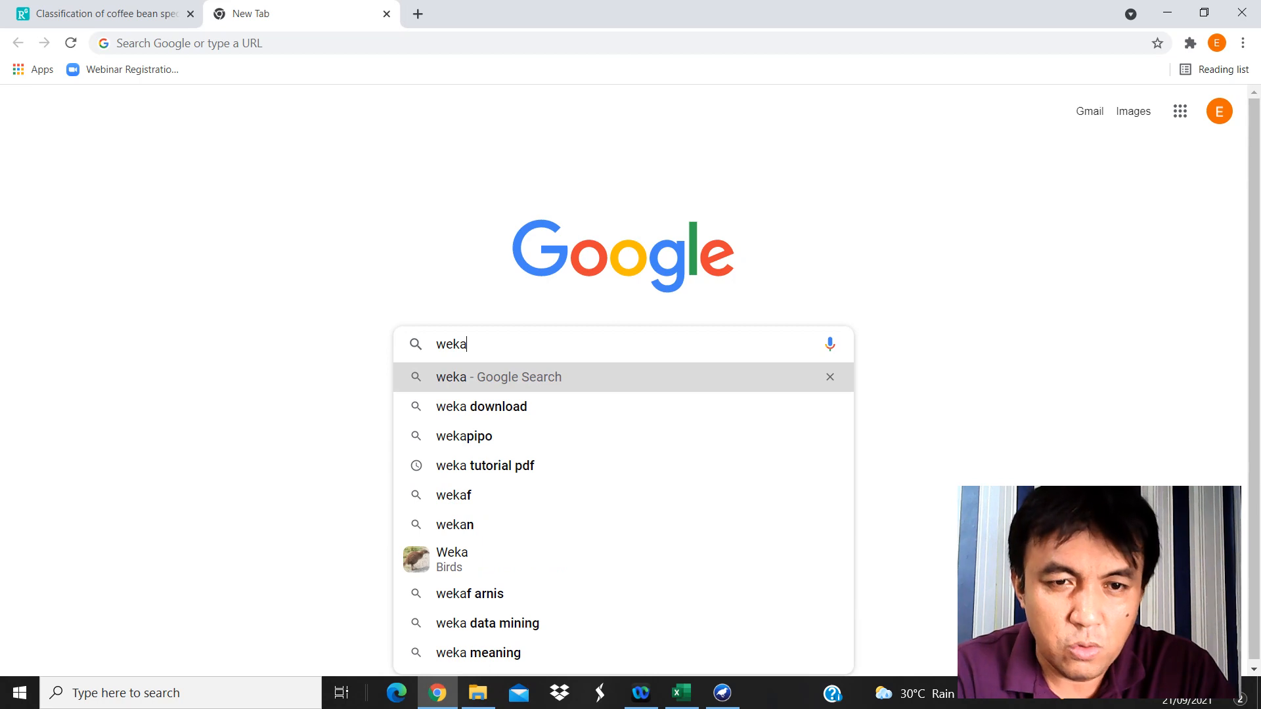
key(Return)
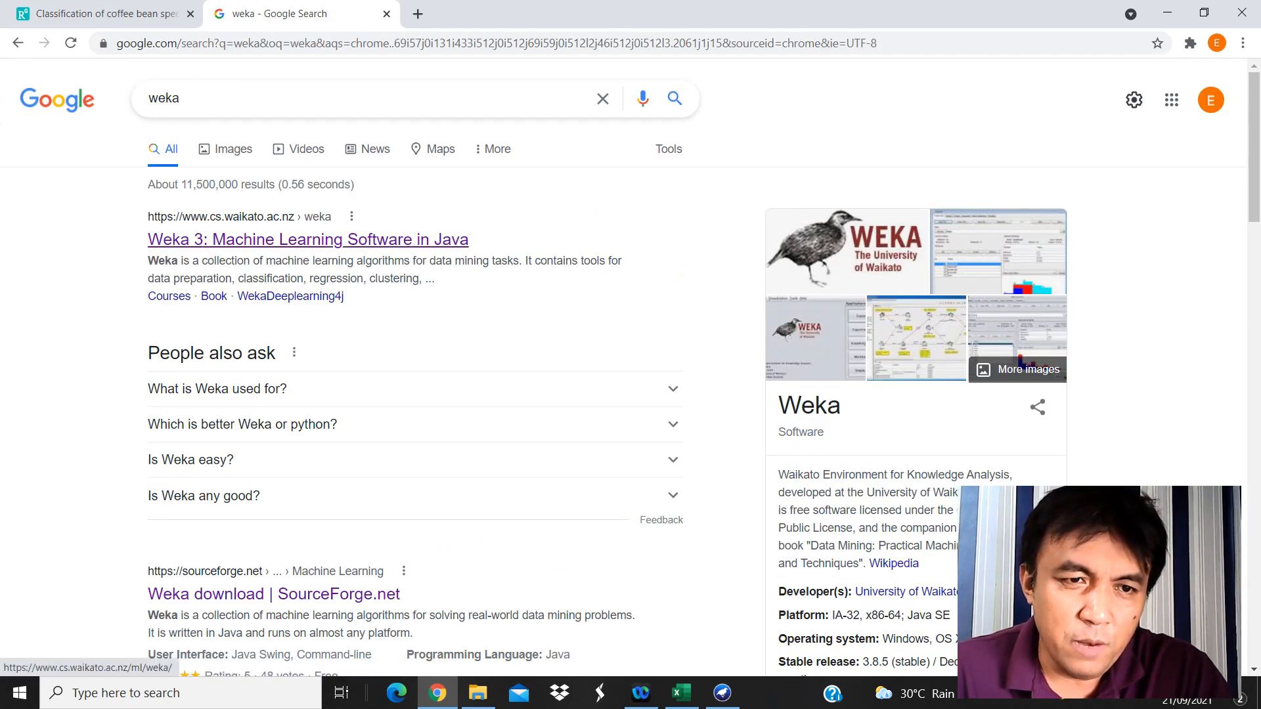
Review the Weka 3.8 stable version downloads for Windows and Mac from the official Weka site, and close that page.
click(309, 240)
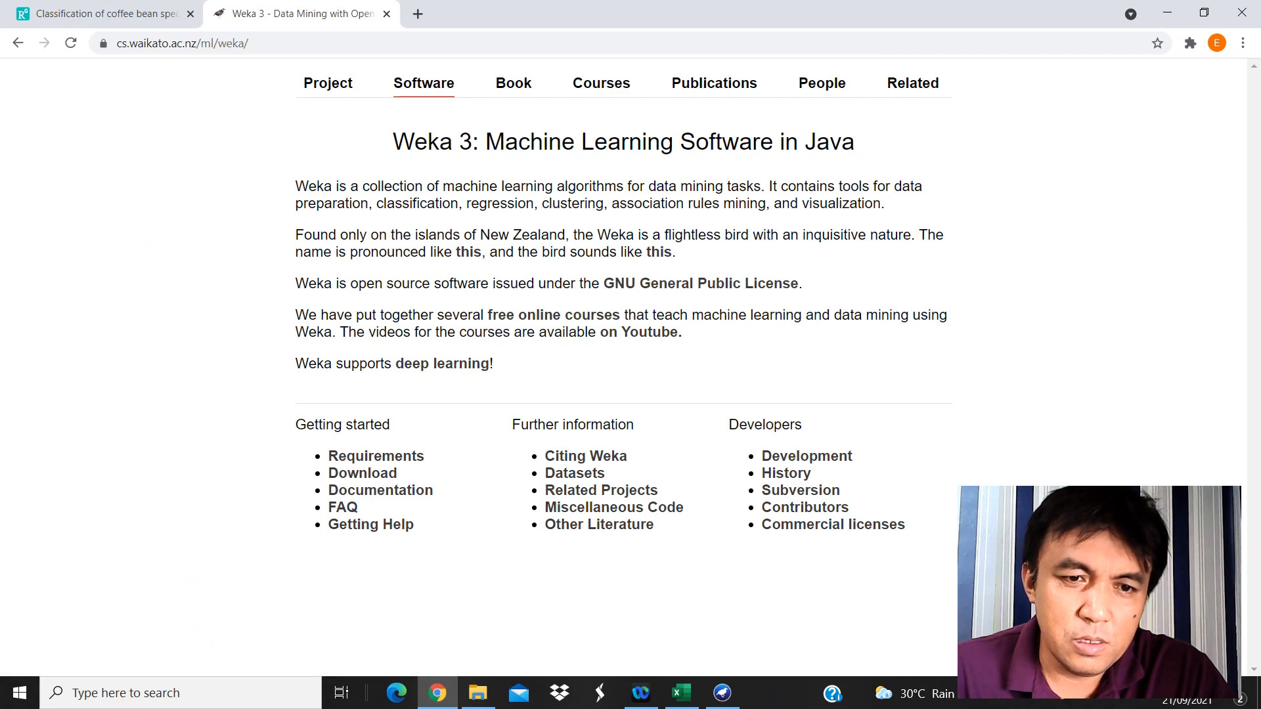
click(362, 473)
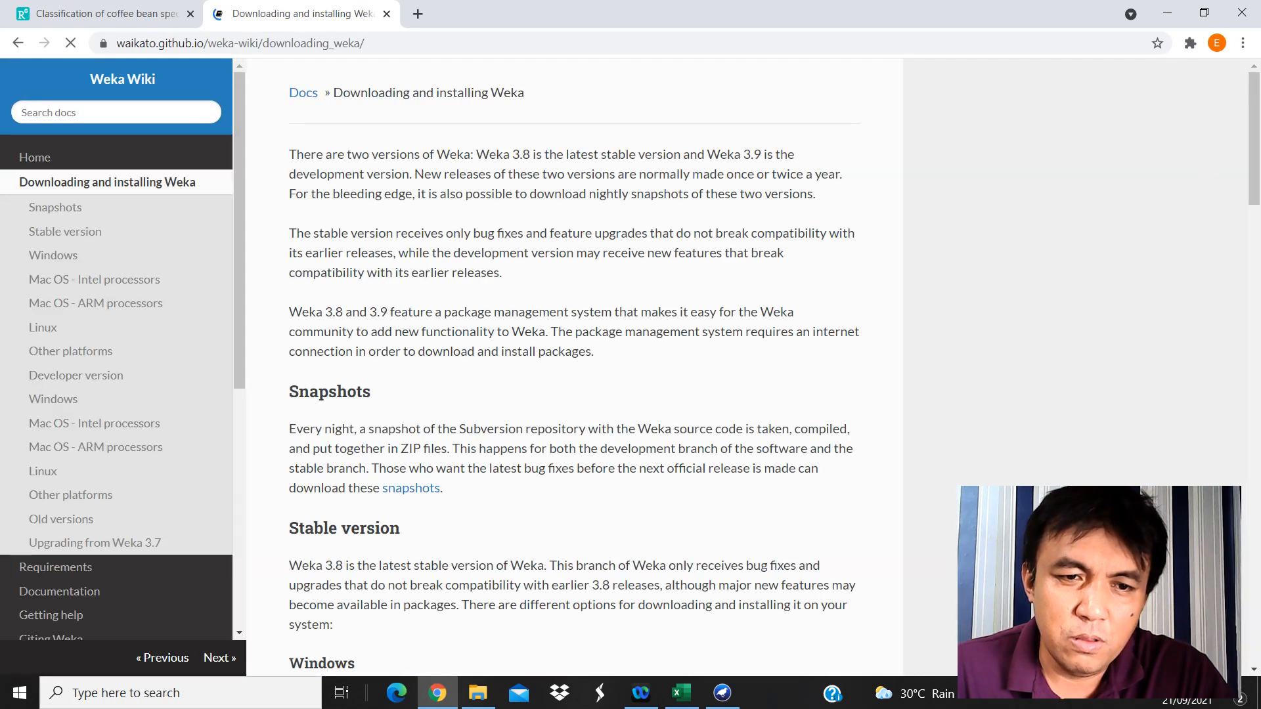
scroll(116, 348, down, 2)
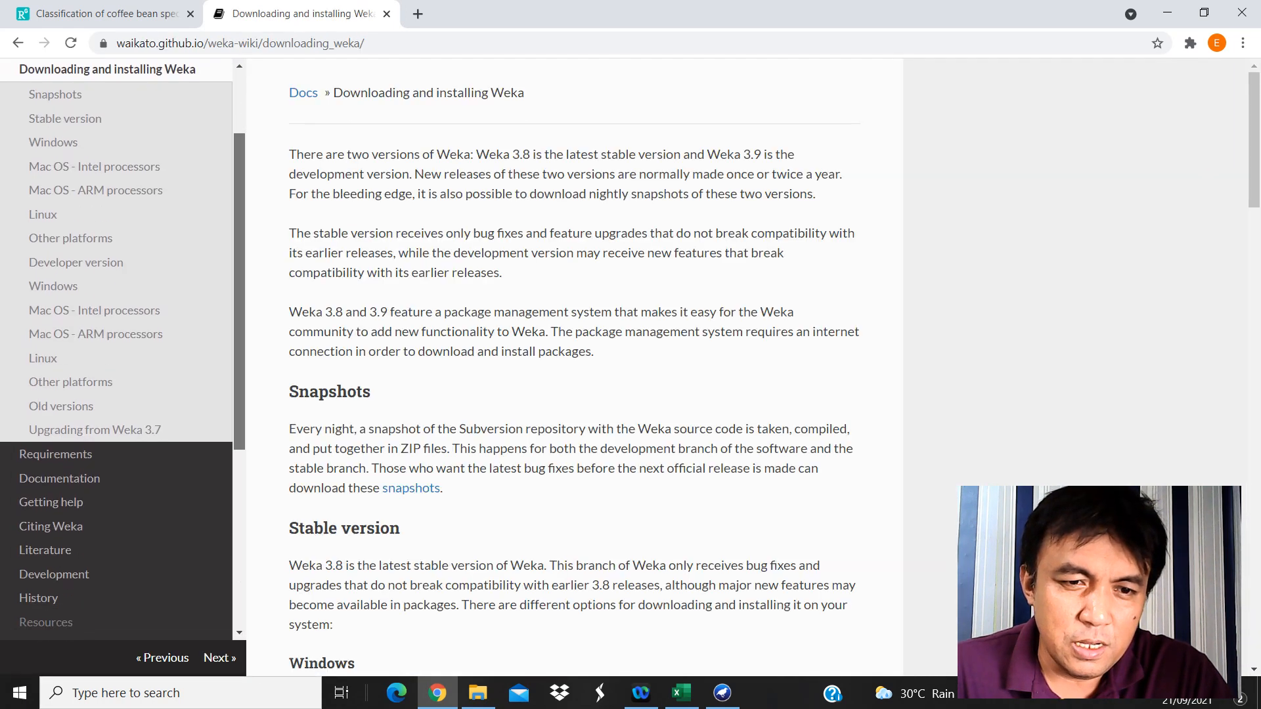
scroll(574, 361, down, 2)
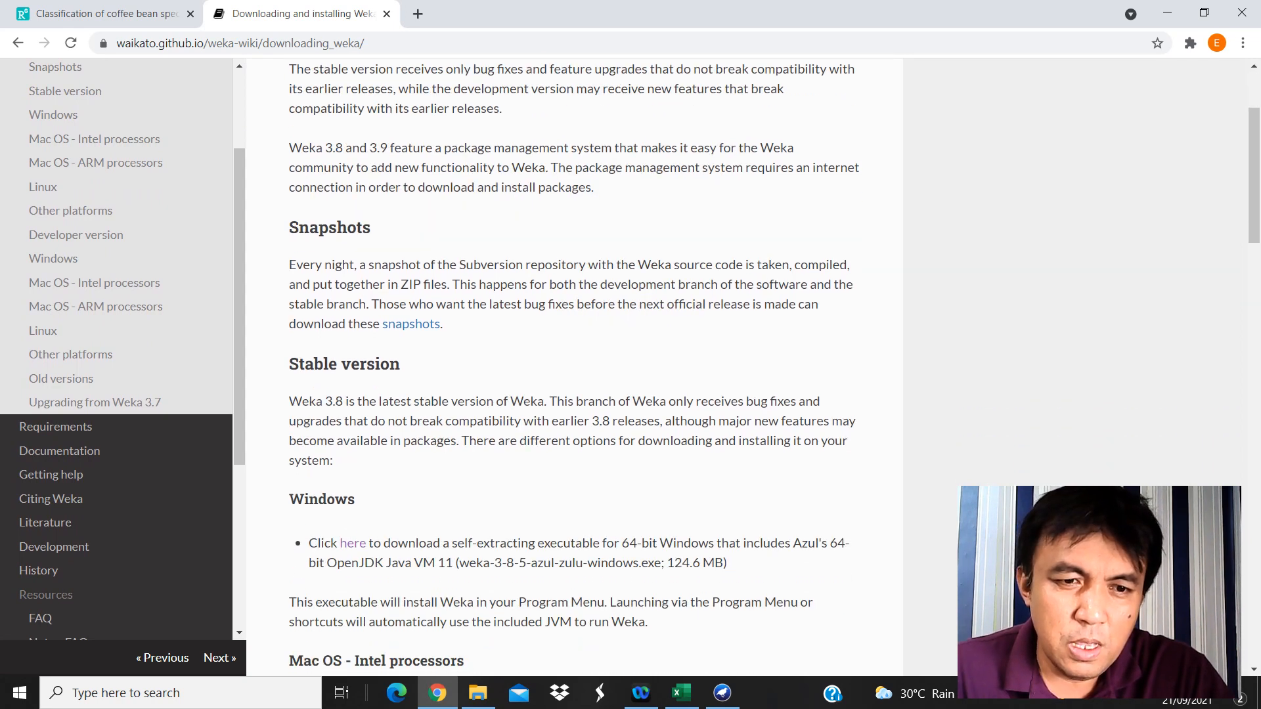
scroll(574, 367, down, 2)
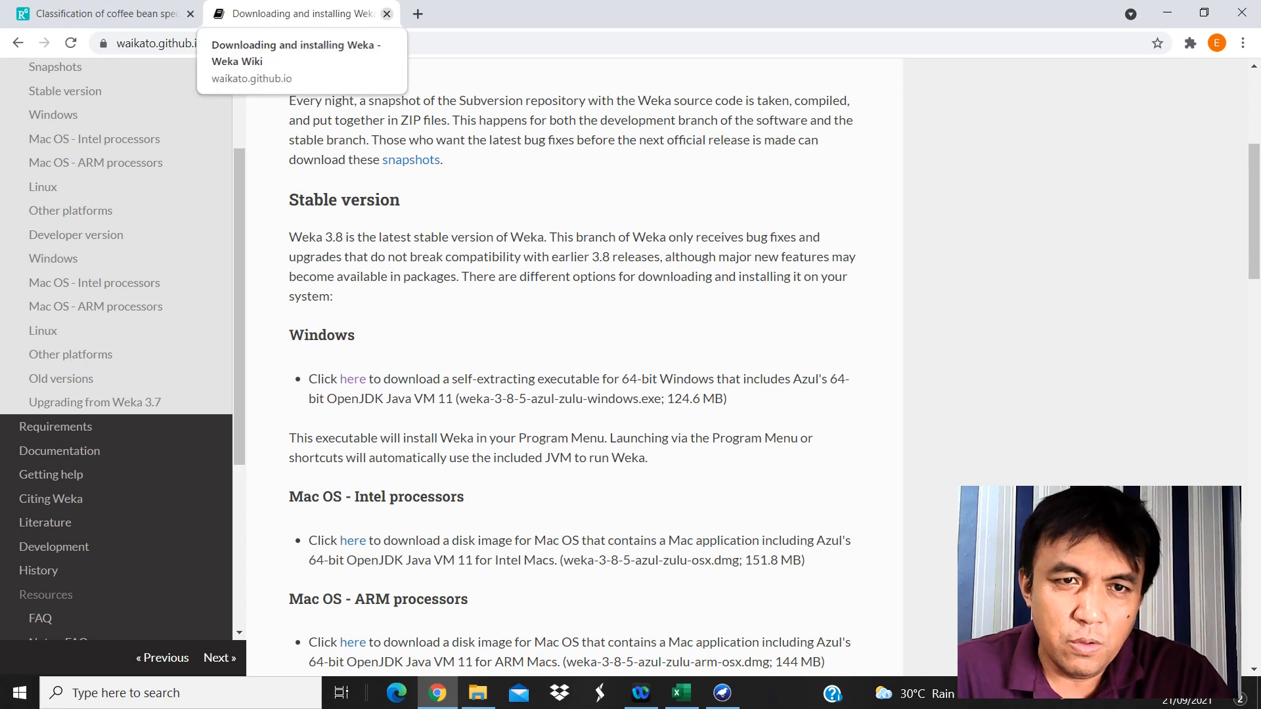
click(387, 13)
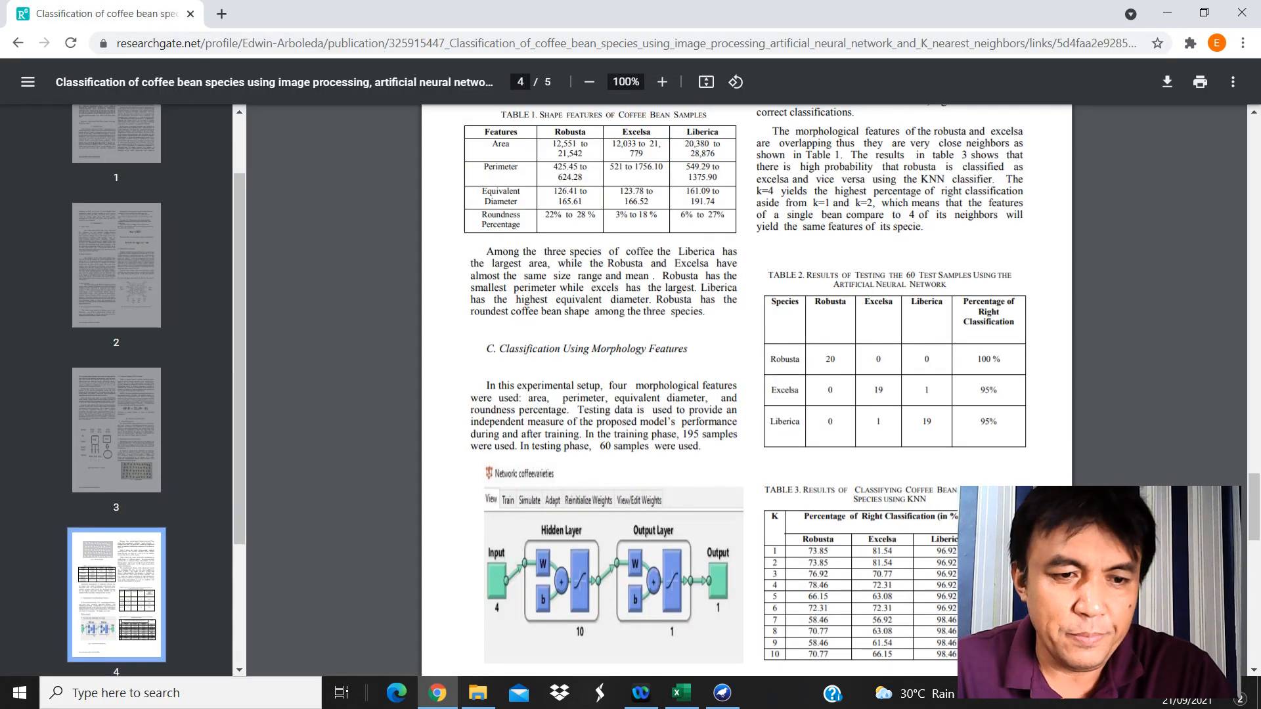
Launch Weka 3.9.5, dismiss the package manager notice and maximize the GUI Chooser window.
key(super+s)
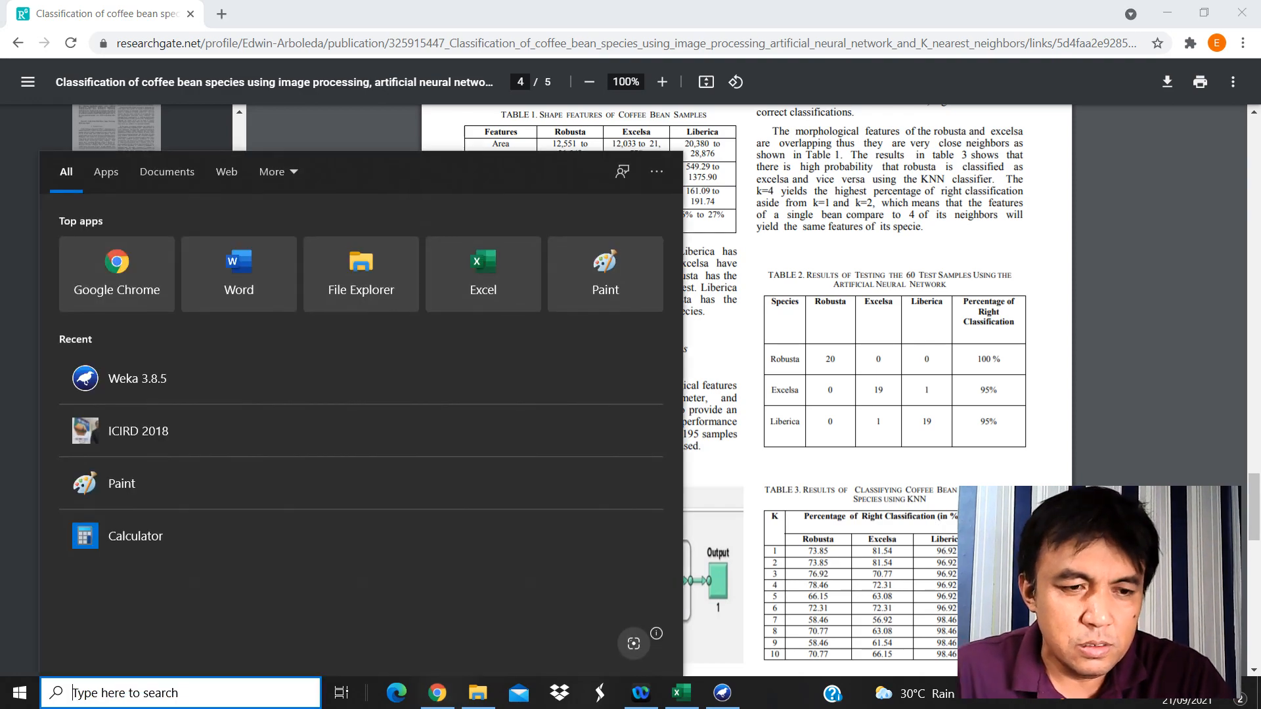
click(19, 692)
scroll(151, 438, down, 10)
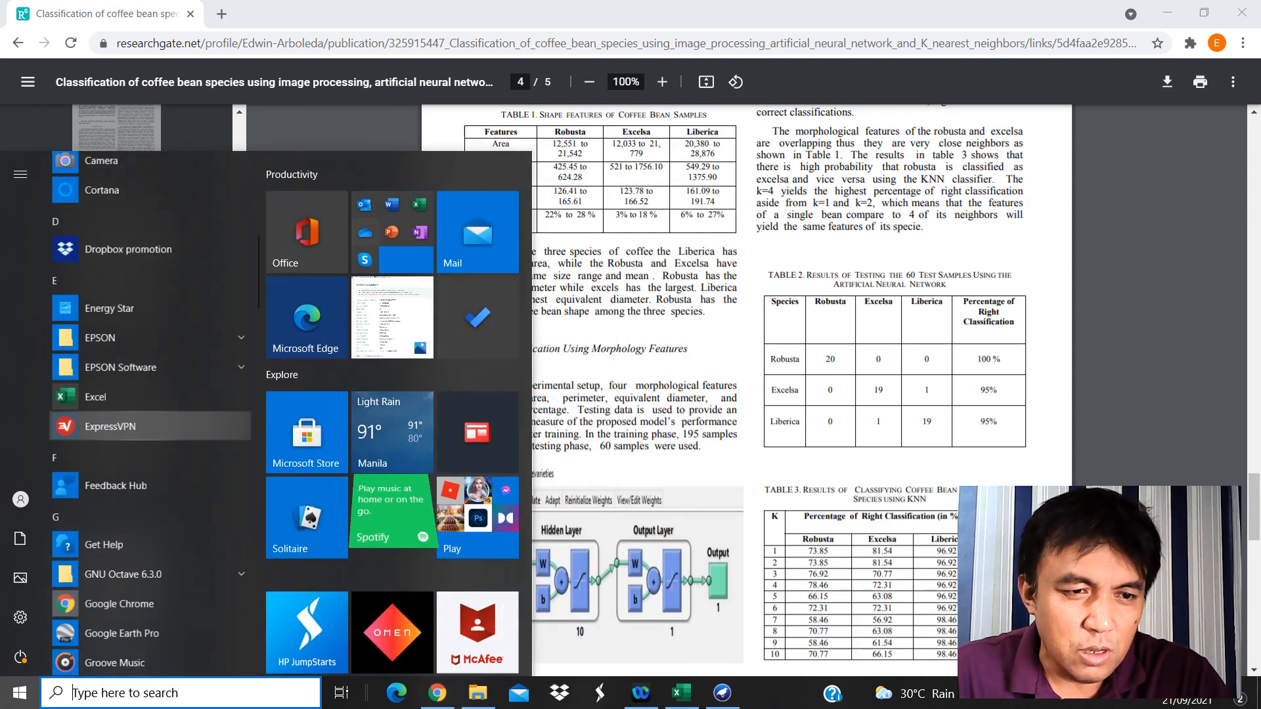
scroll(151, 420, down, 10)
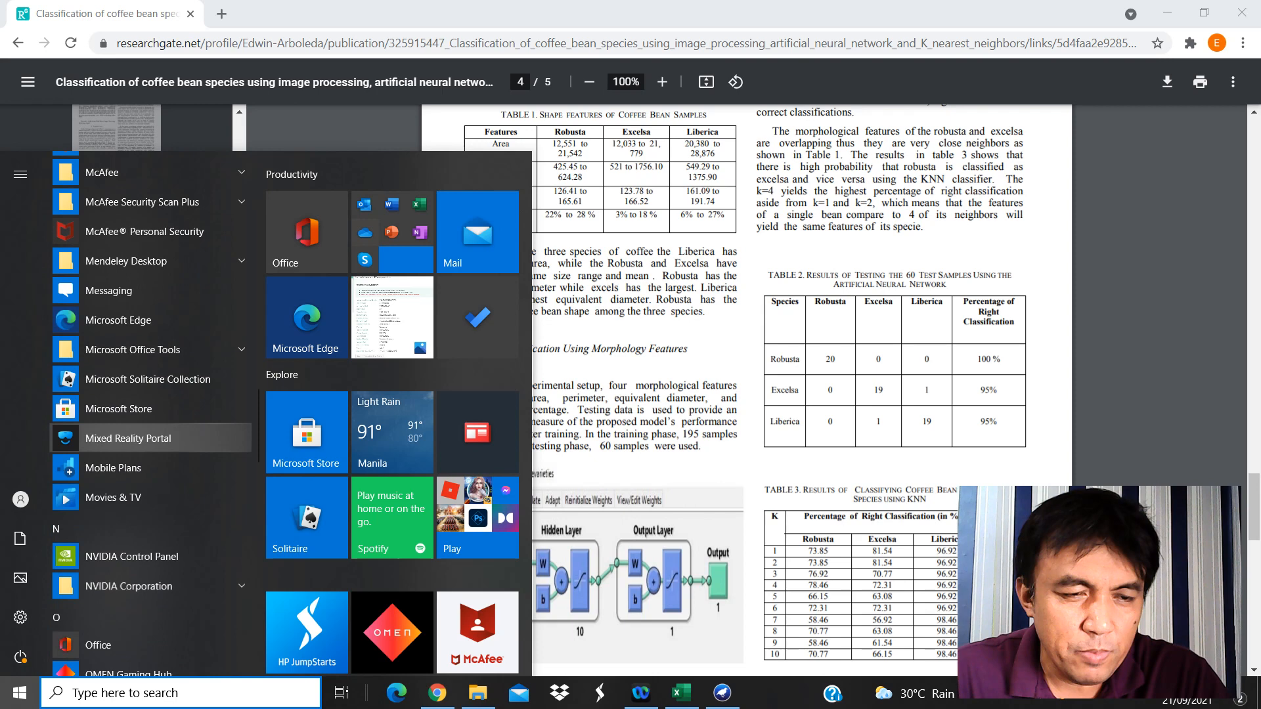
scroll(151, 434, down, 10)
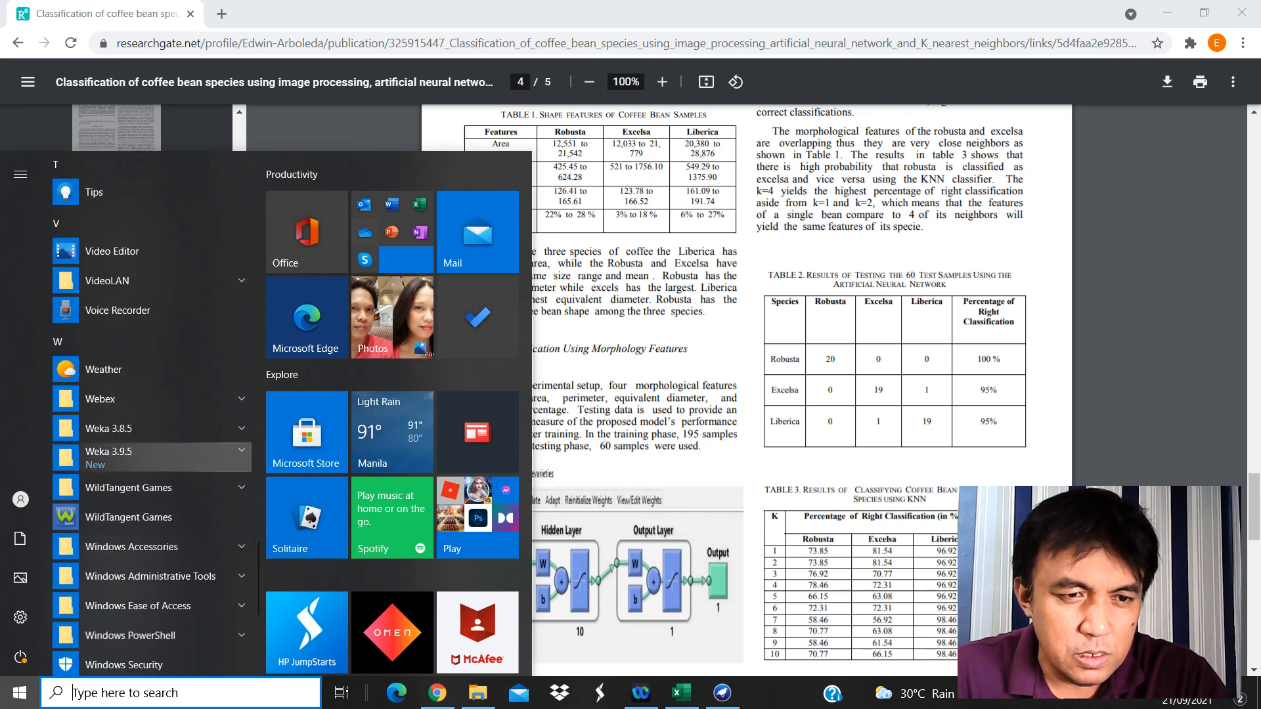
click(151, 453)
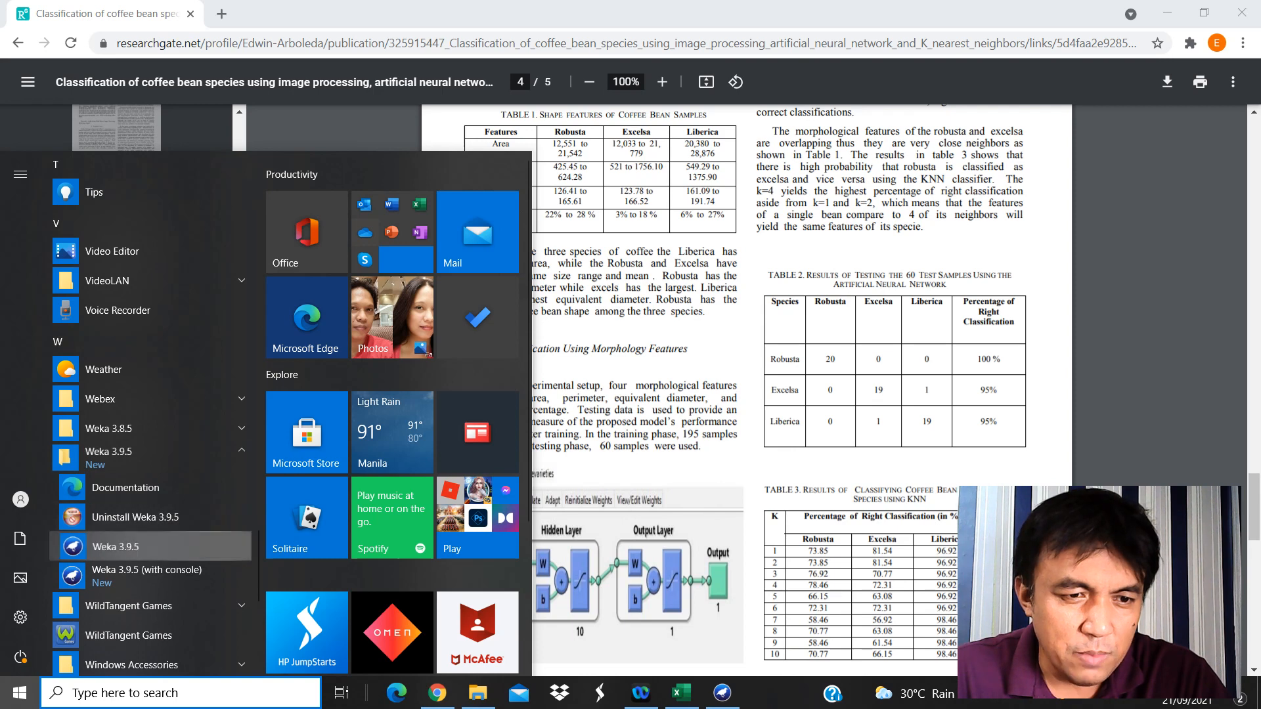
click(115, 546)
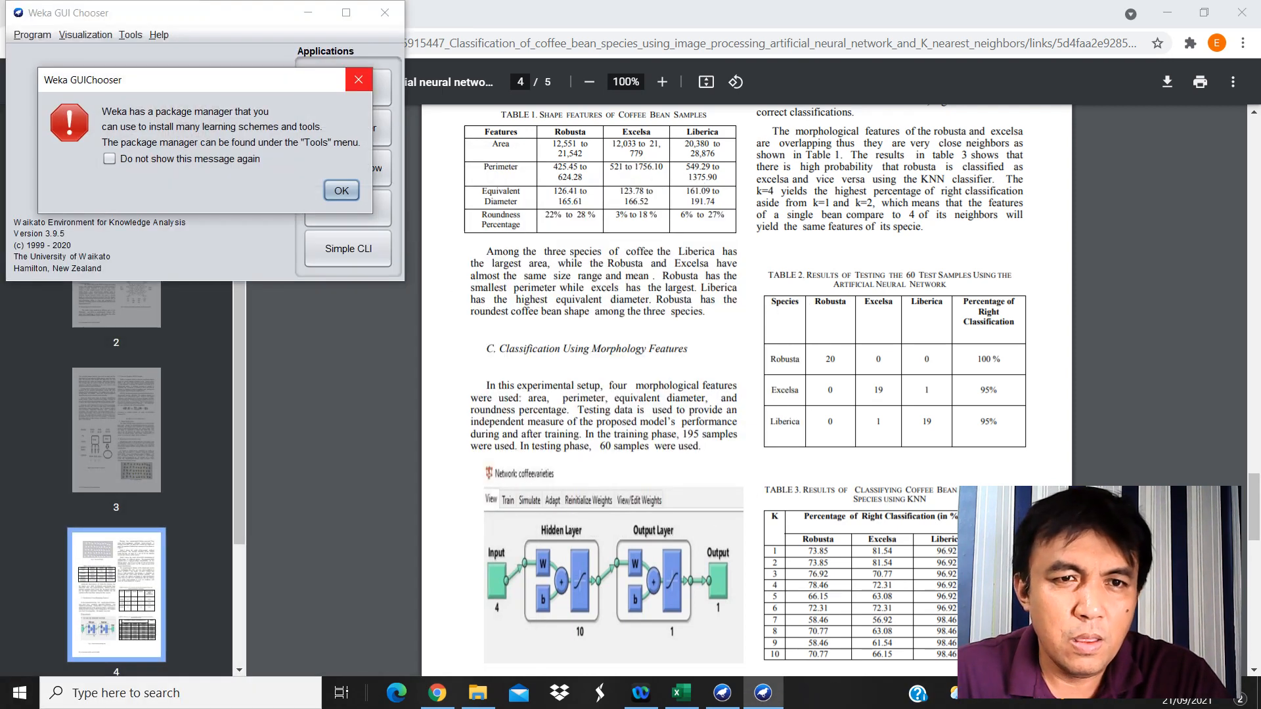
click(358, 79)
click(346, 13)
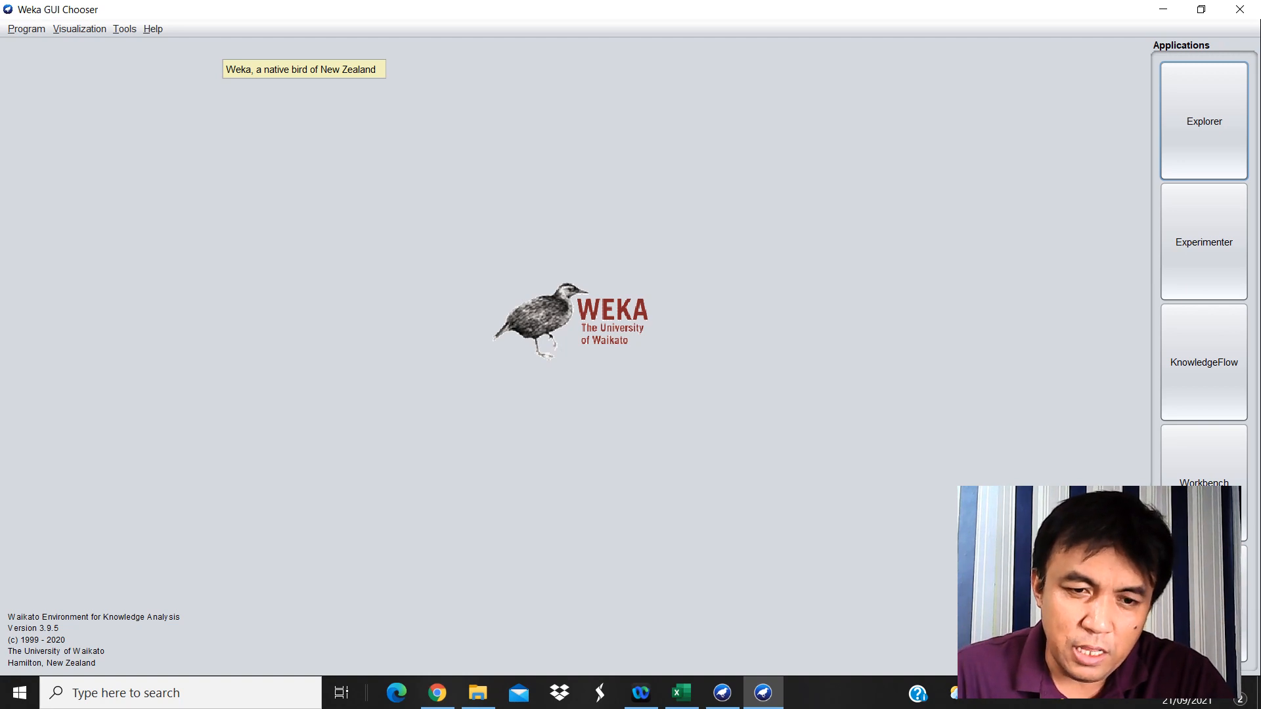
Open the workbook "Cavite Coffee Beans Data Set 80 samples each class" from the desktop's Weka folder.
click(477, 693)
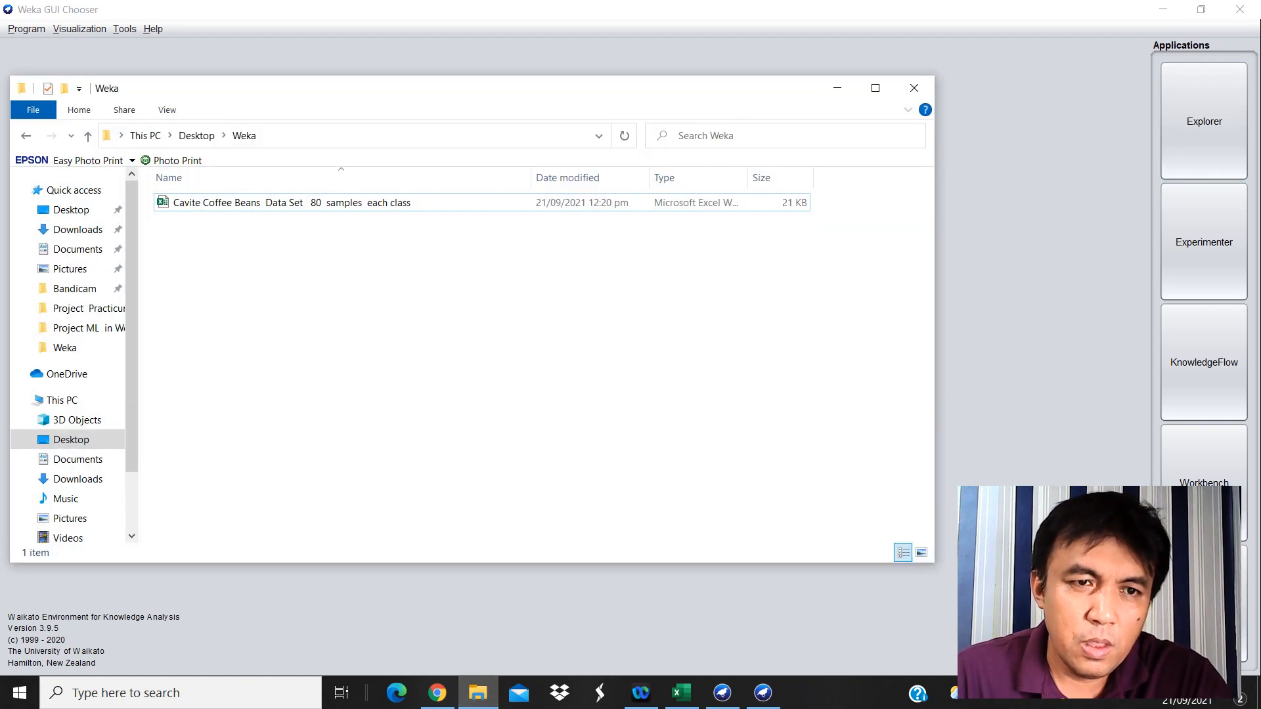
double_click(309, 203)
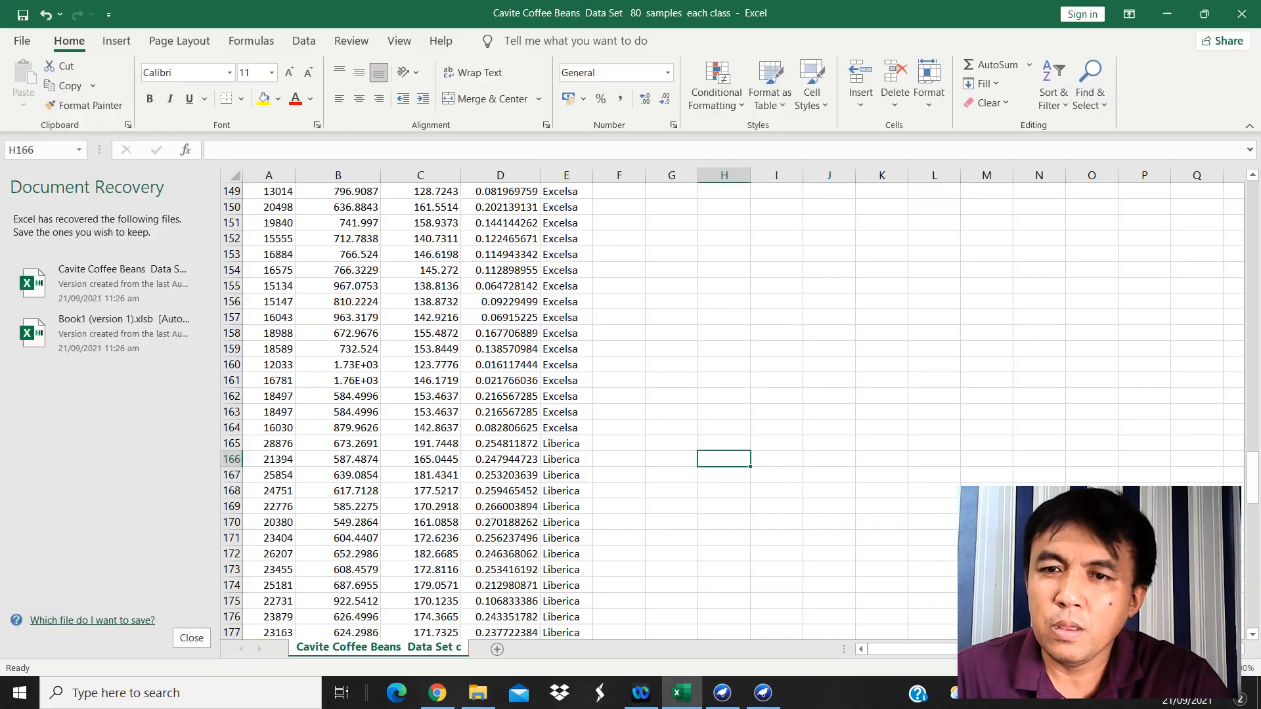
Examine the feature values and class labels of the Robusta, Excelsa and Liberica samples throughout the sheet.
scroll(723, 408, up, 15)
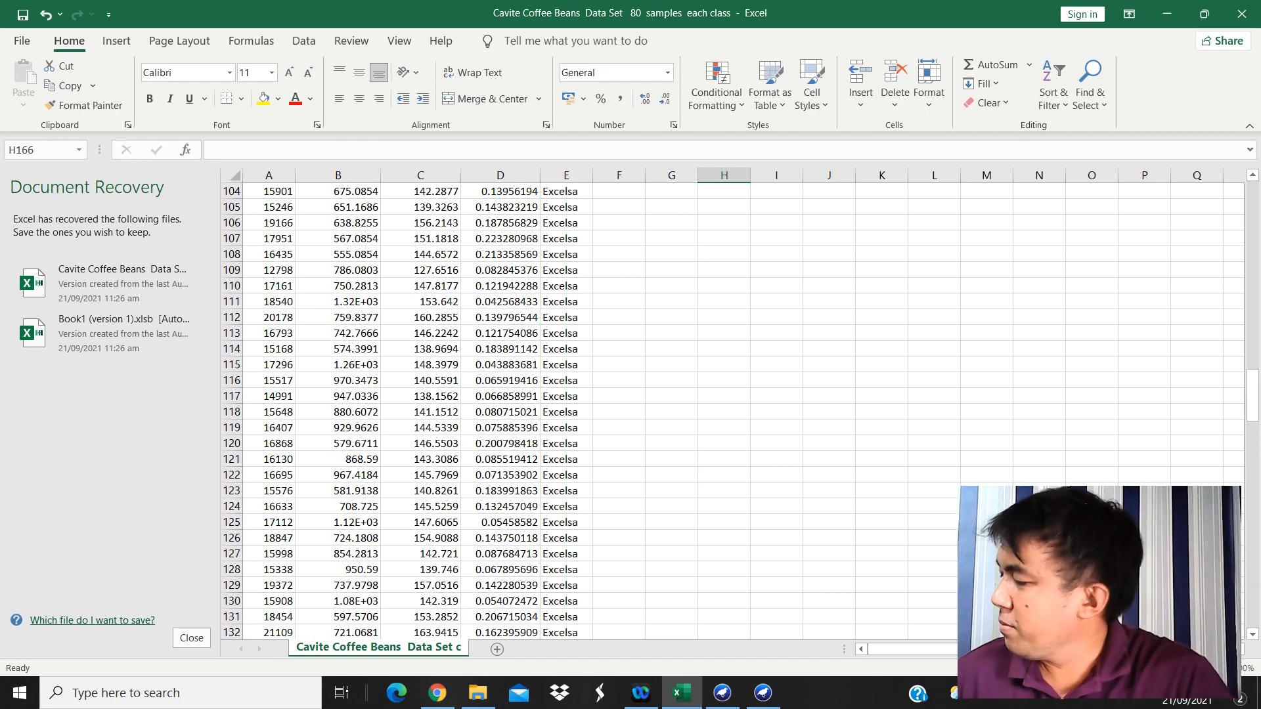
scroll(722, 407, up, 3)
scroll(722, 407, down, 5)
scroll(722, 408, up, 8)
scroll(722, 407, up, 20)
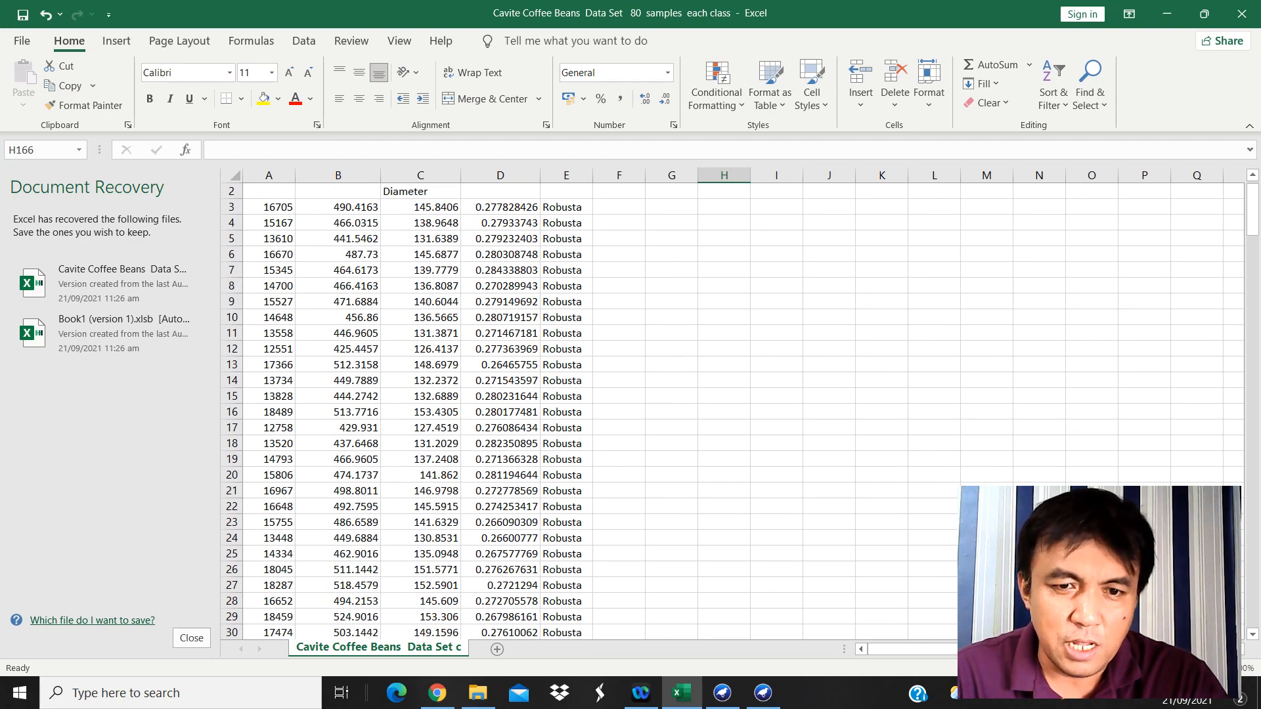
scroll(722, 407, down, 20)
scroll(723, 407, down, 20)
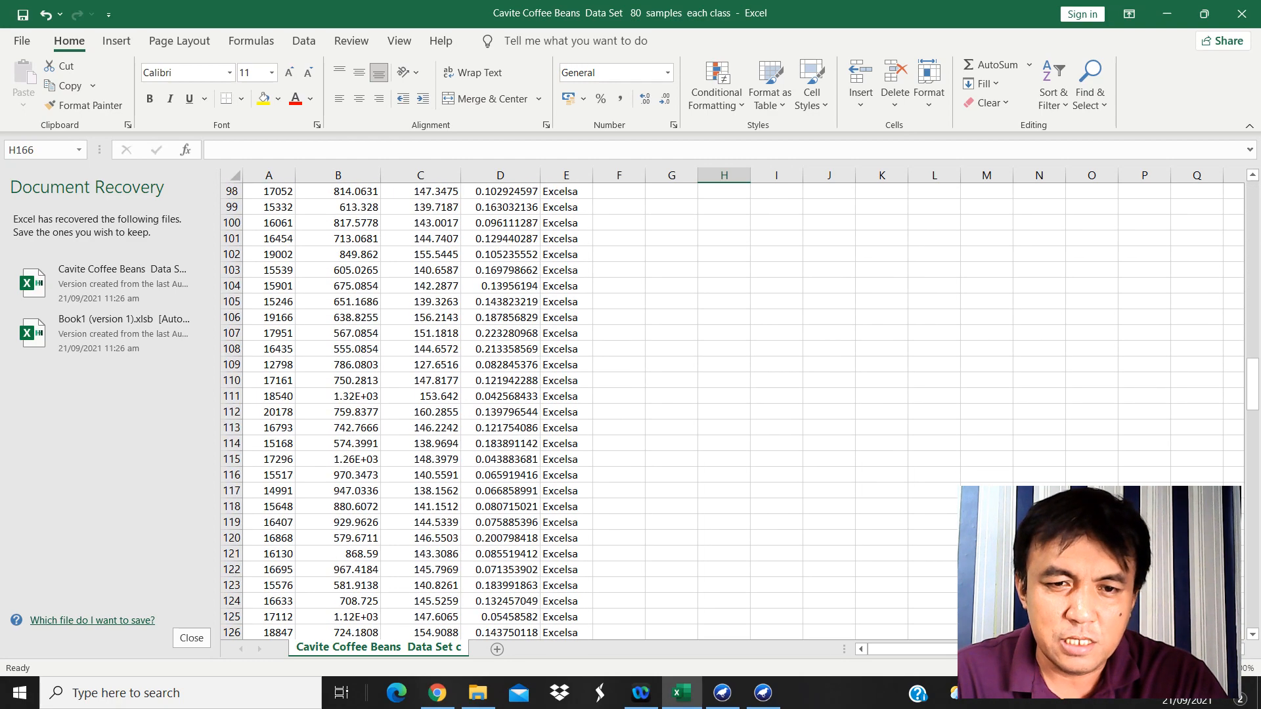
scroll(722, 407, down, 20)
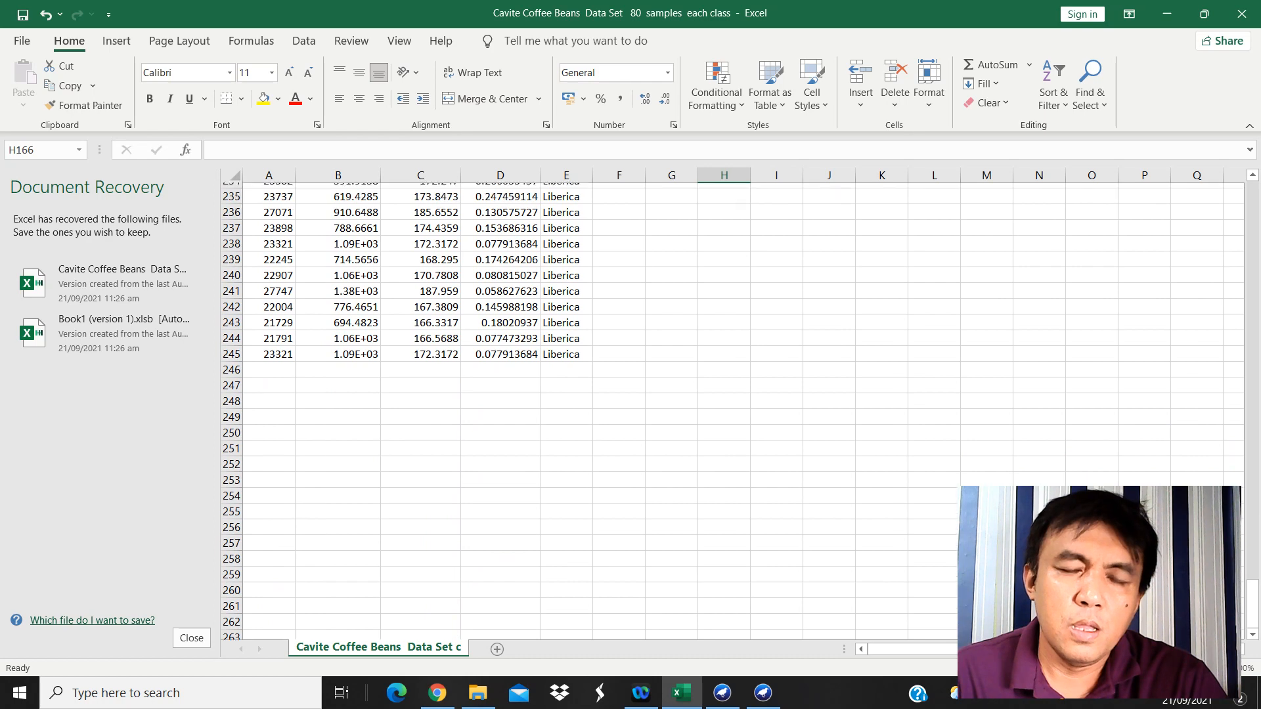
scroll(723, 407, up, 5)
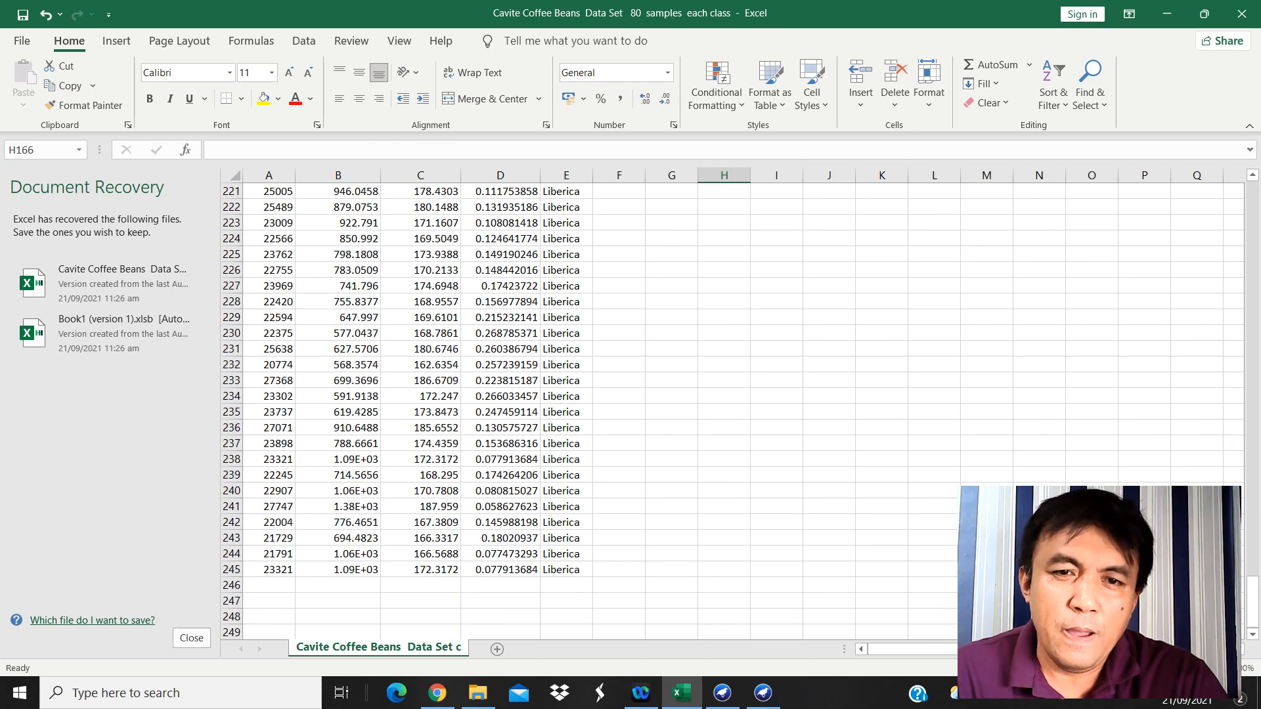
scroll(722, 408, up, 20)
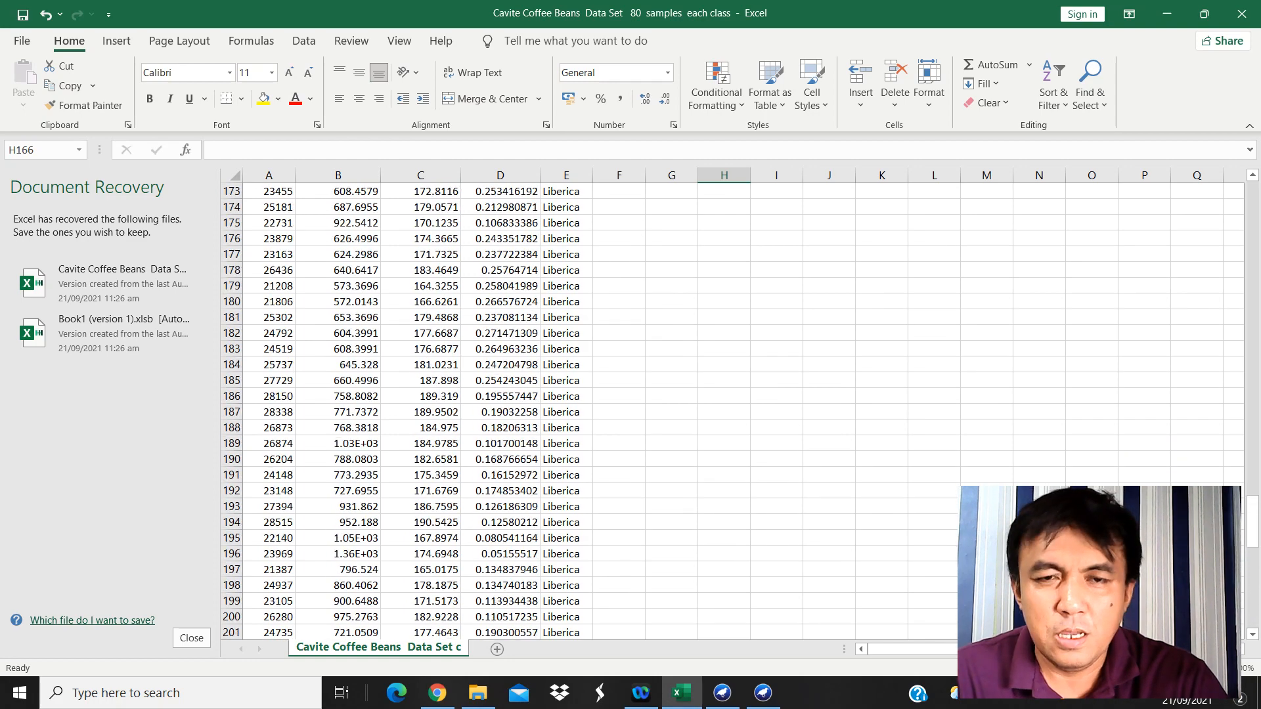
scroll(723, 407, up, 5)
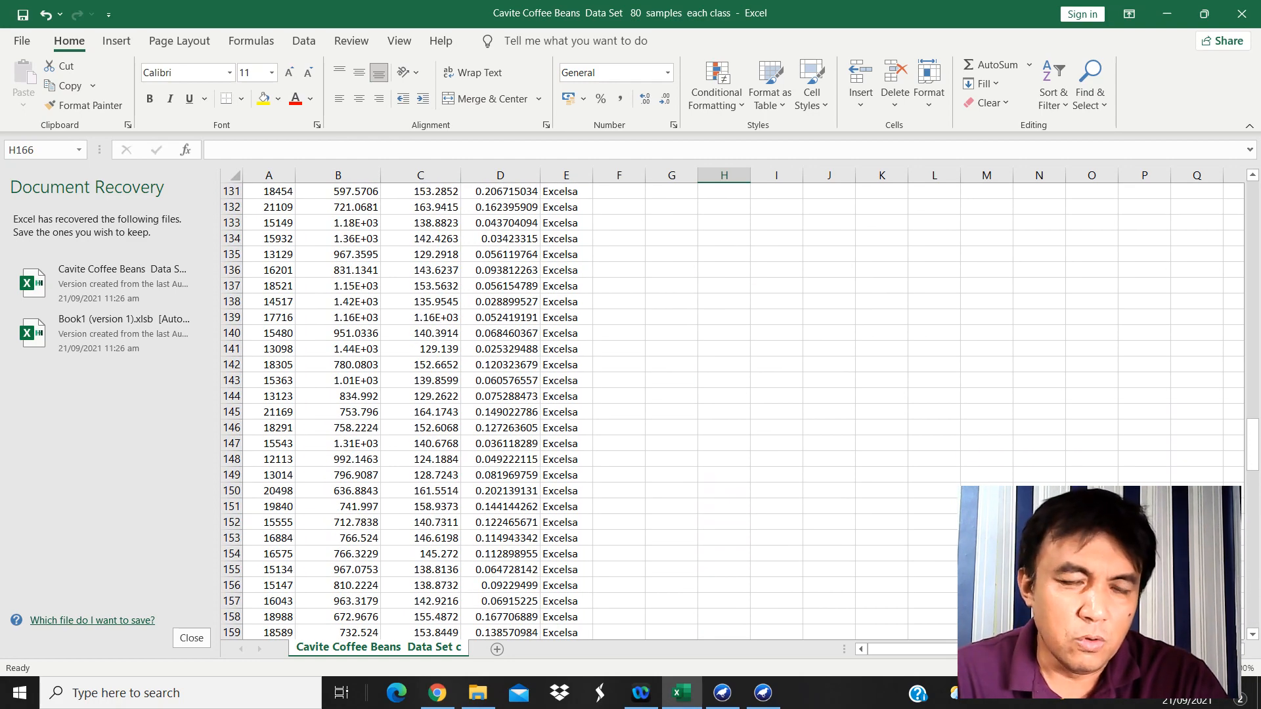
scroll(722, 407, up, 20)
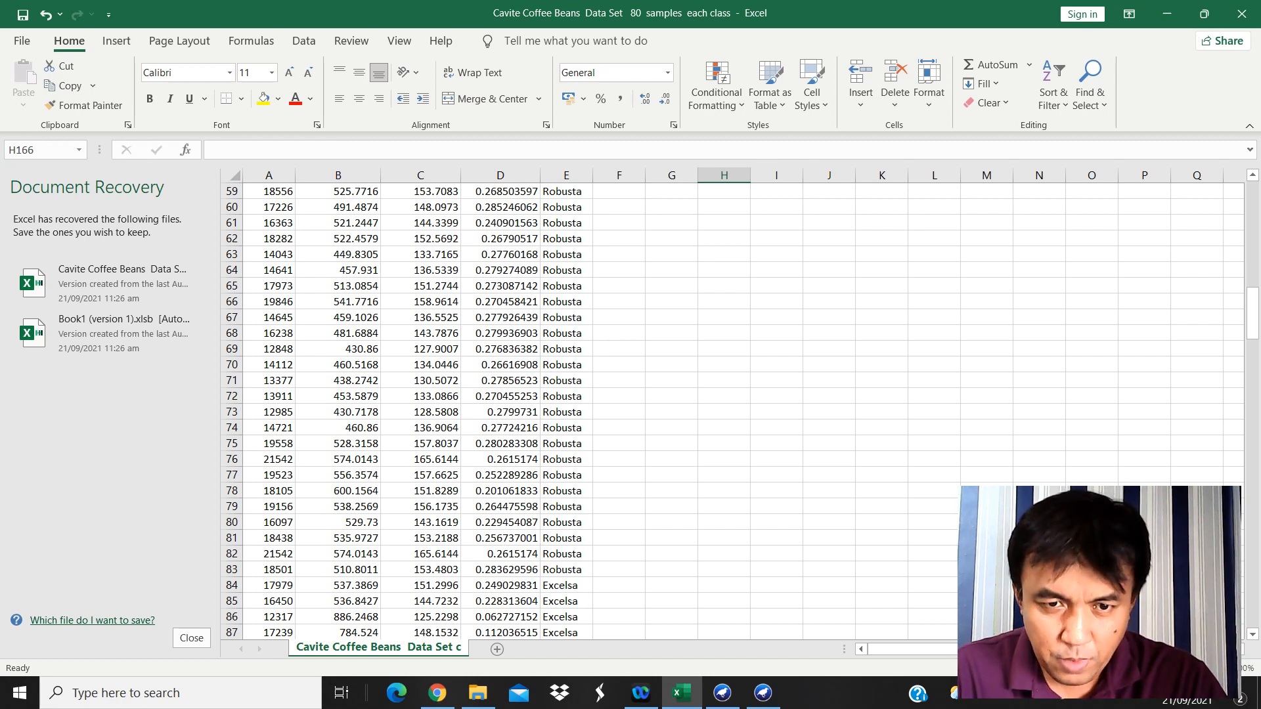
scroll(732, 410, up, 3)
scroll(732, 409, up, 2)
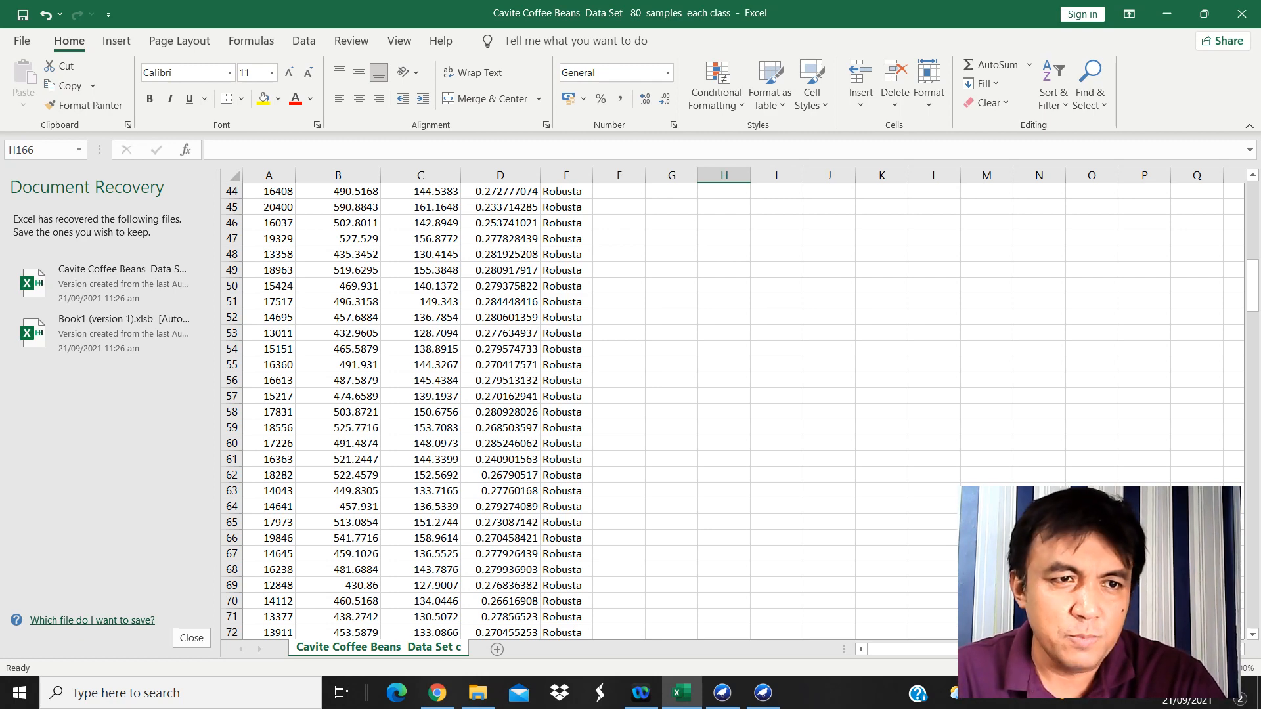
Save a copy in the Weka folder as "Cavite Coffee Beans Data Set 80 samples each class- csv" in CSV (Comma delimited) format.
click(22, 41)
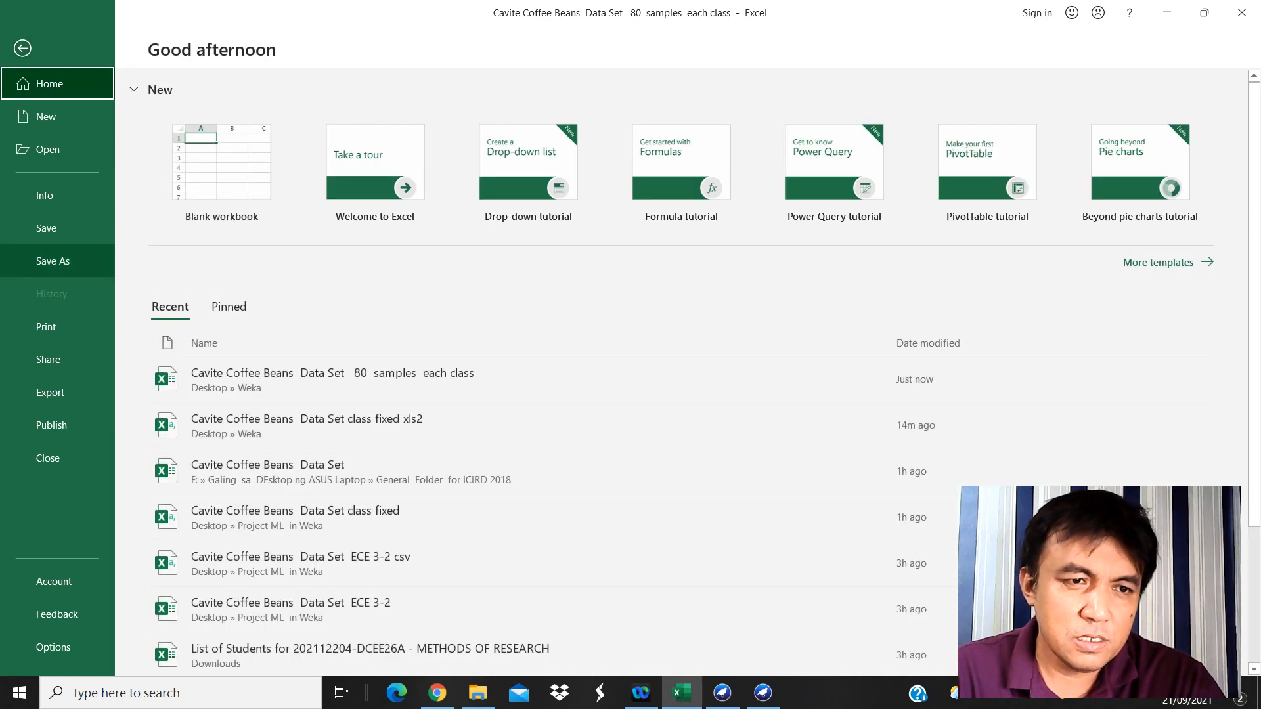
click(53, 261)
click(519, 184)
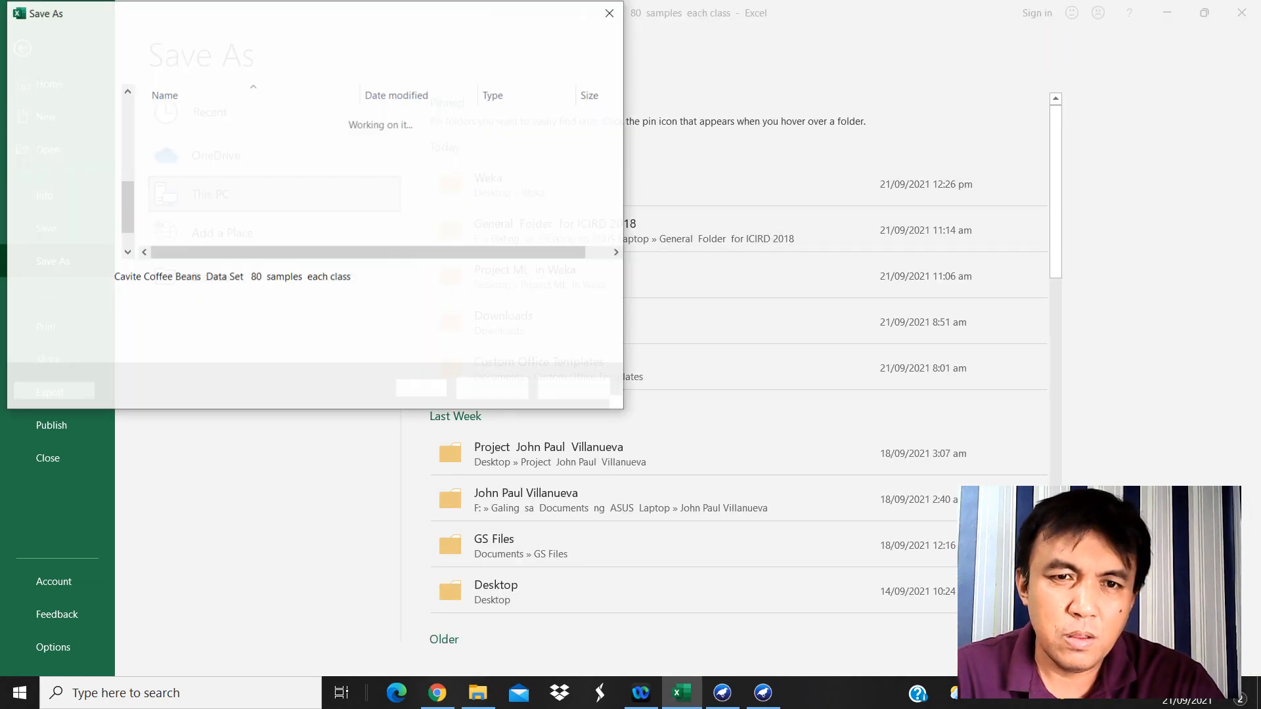
click(368, 278)
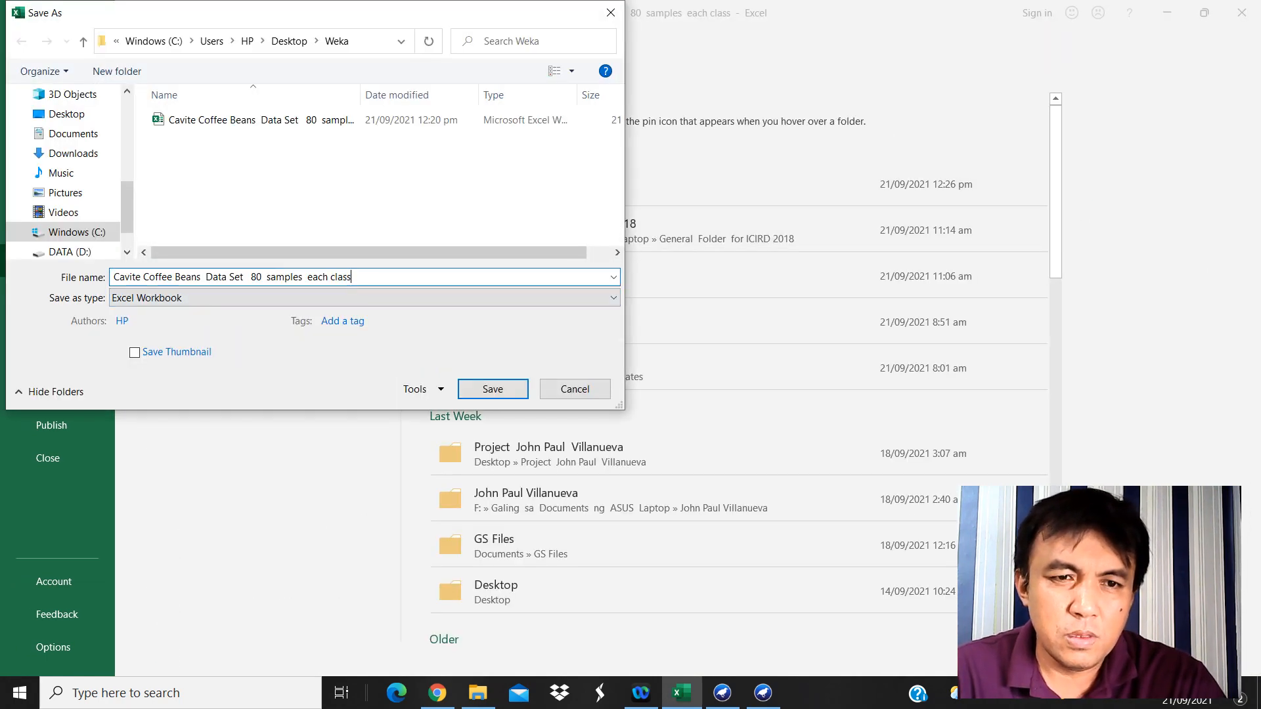
text(-)
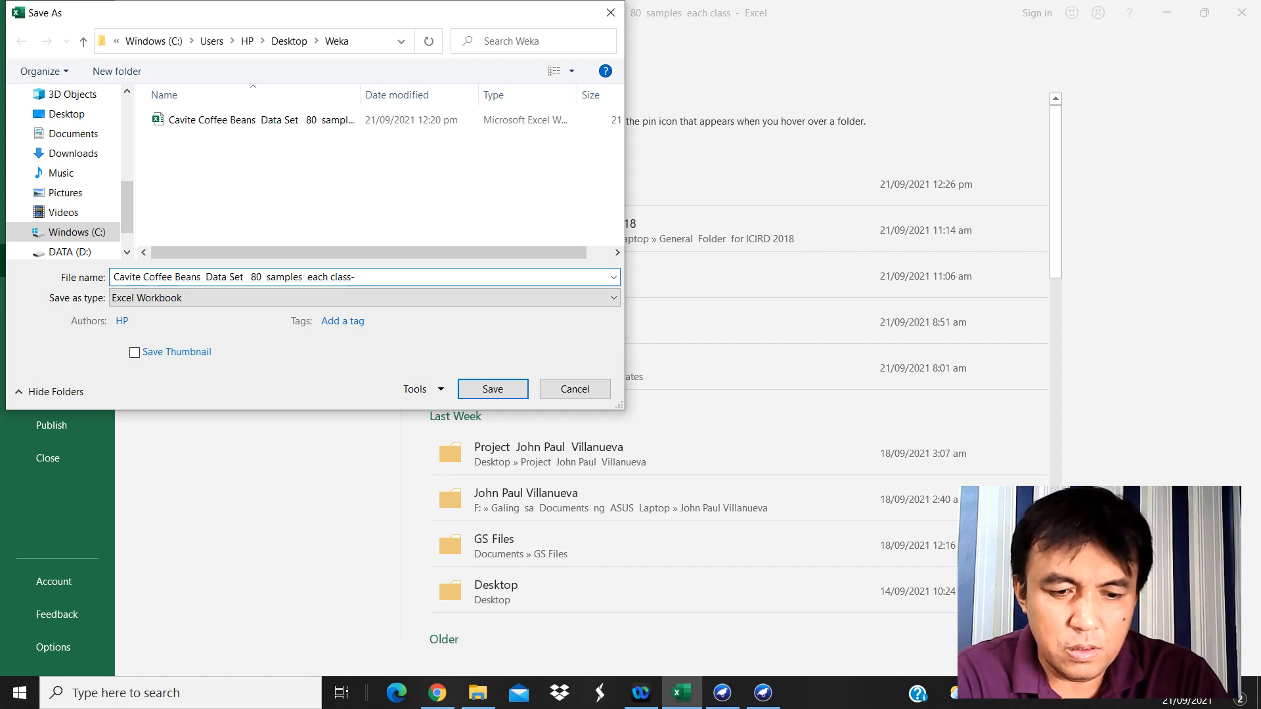
text( csv)
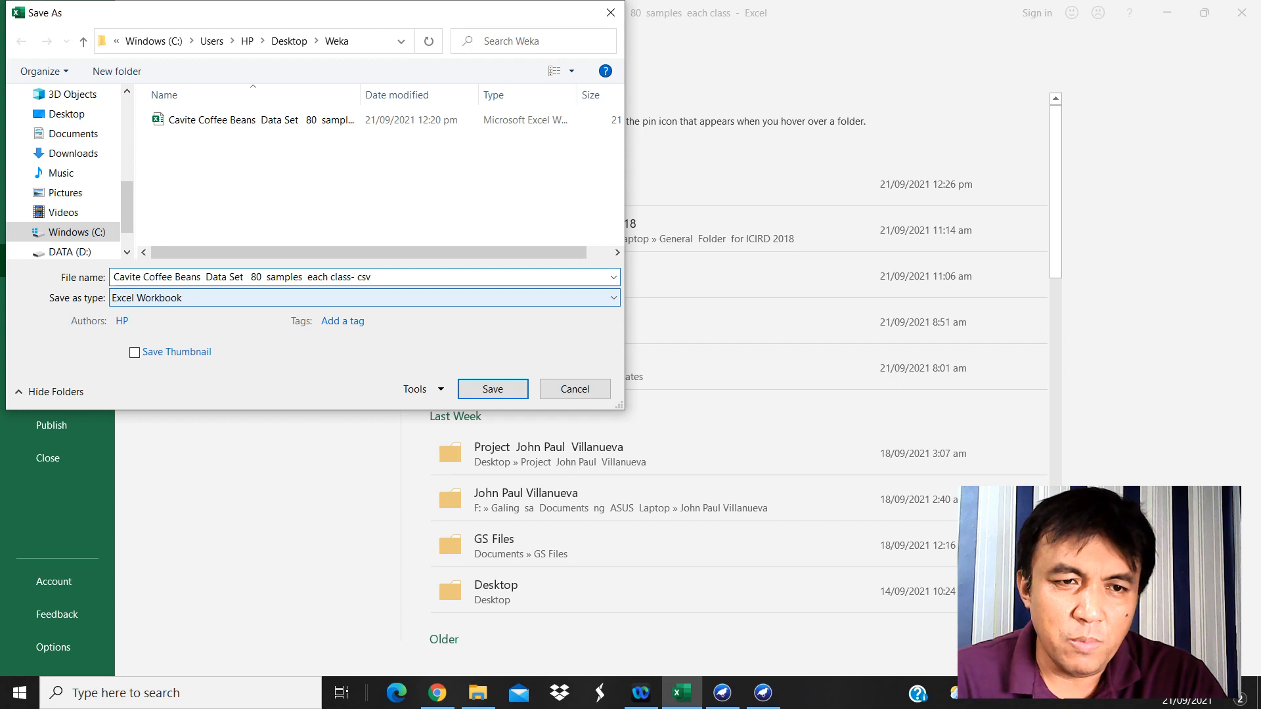
click(473, 298)
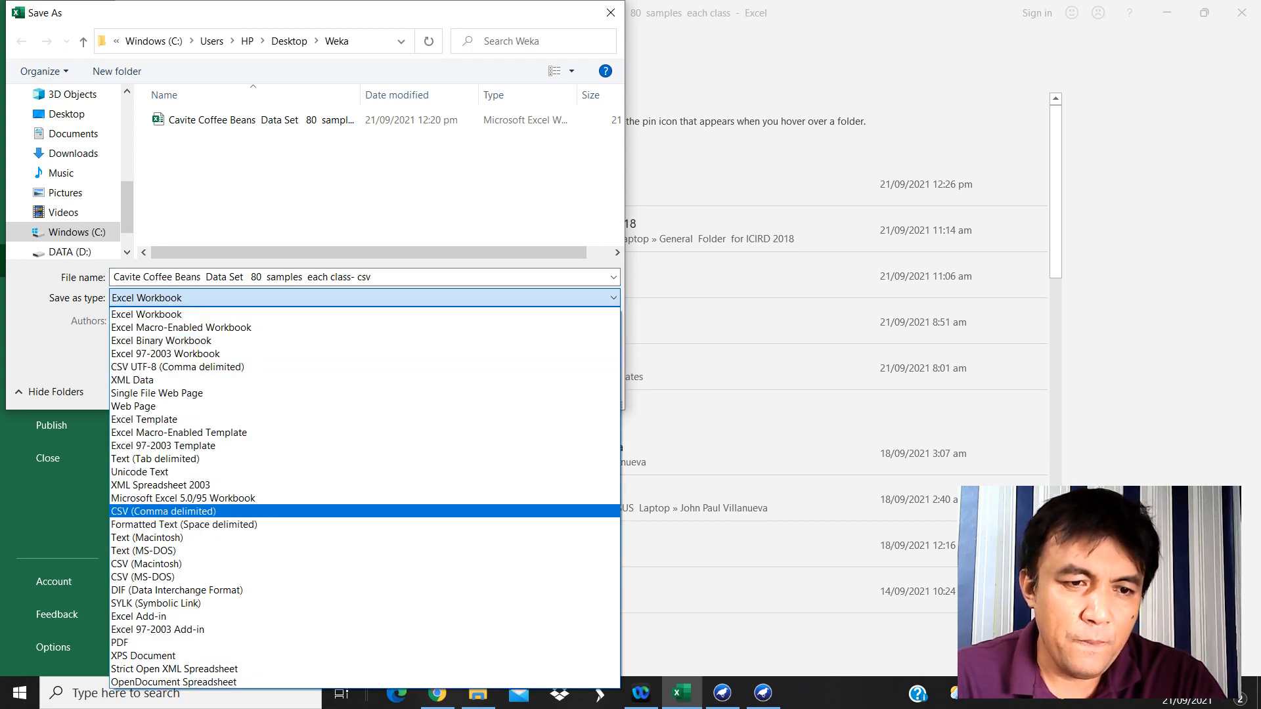
click(364, 511)
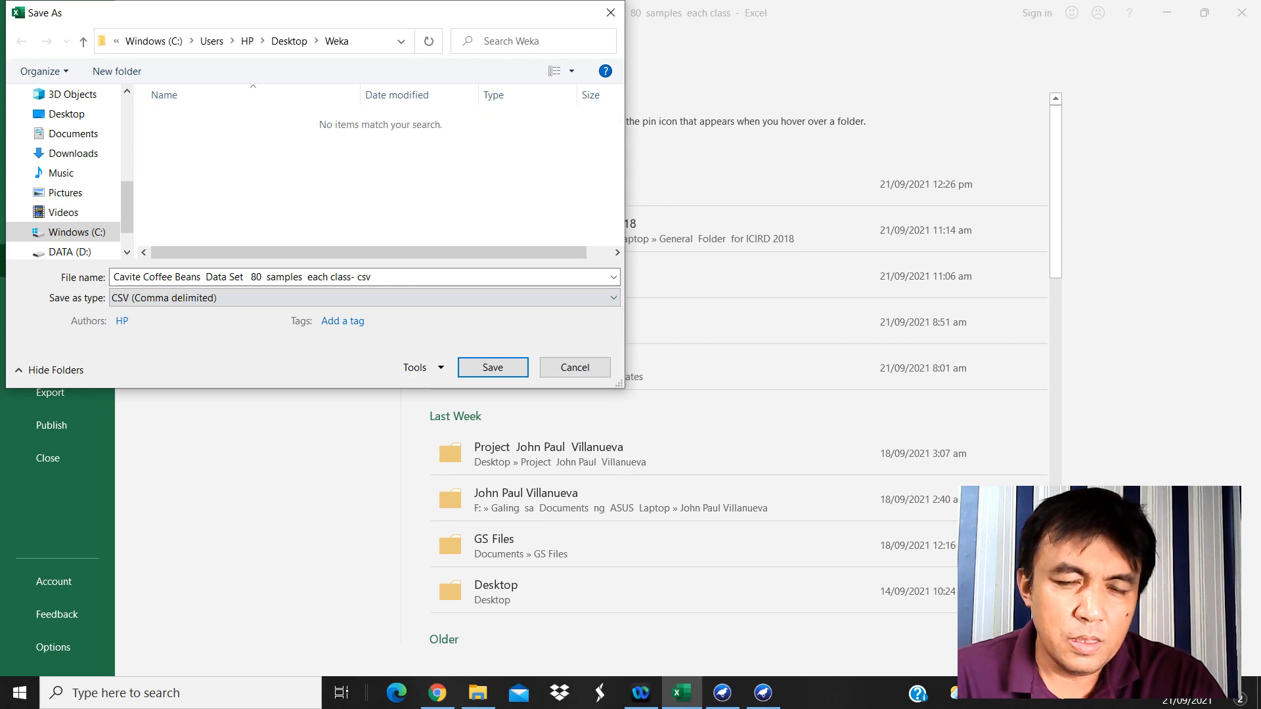
click(493, 367)
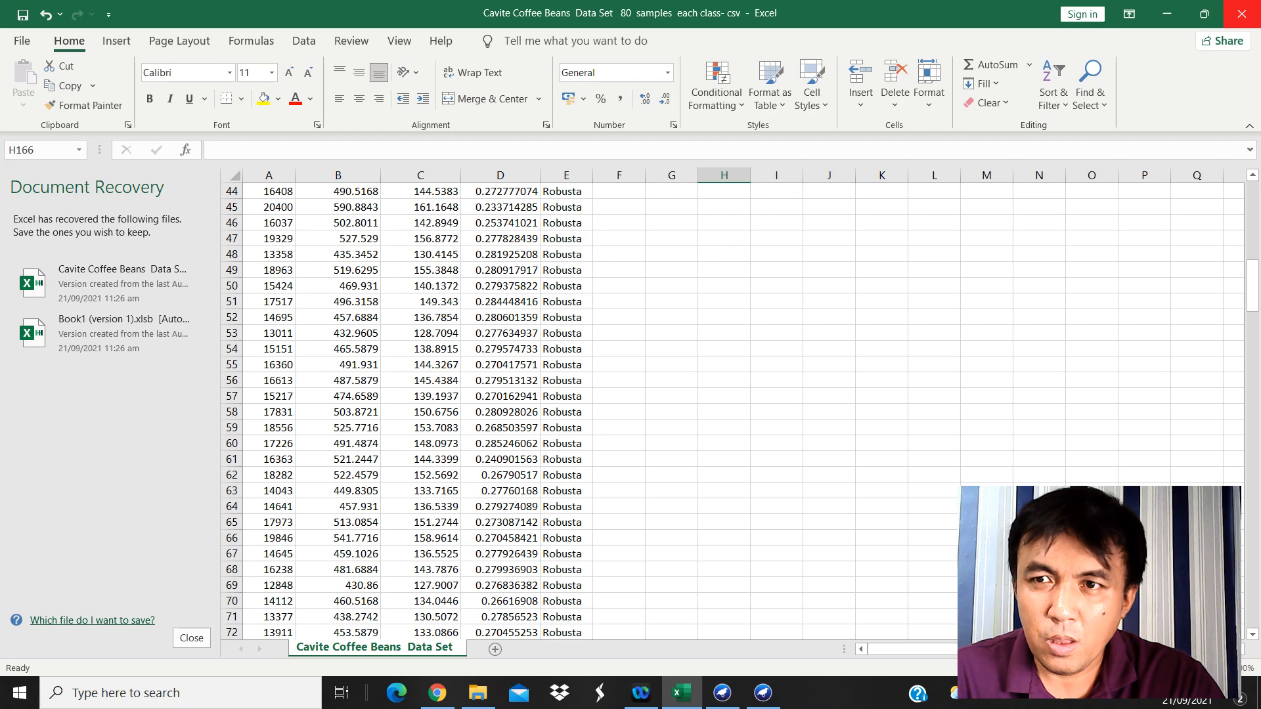
Close Excel, choosing to remove the recovered files, and close the Weka folder window.
click(1241, 13)
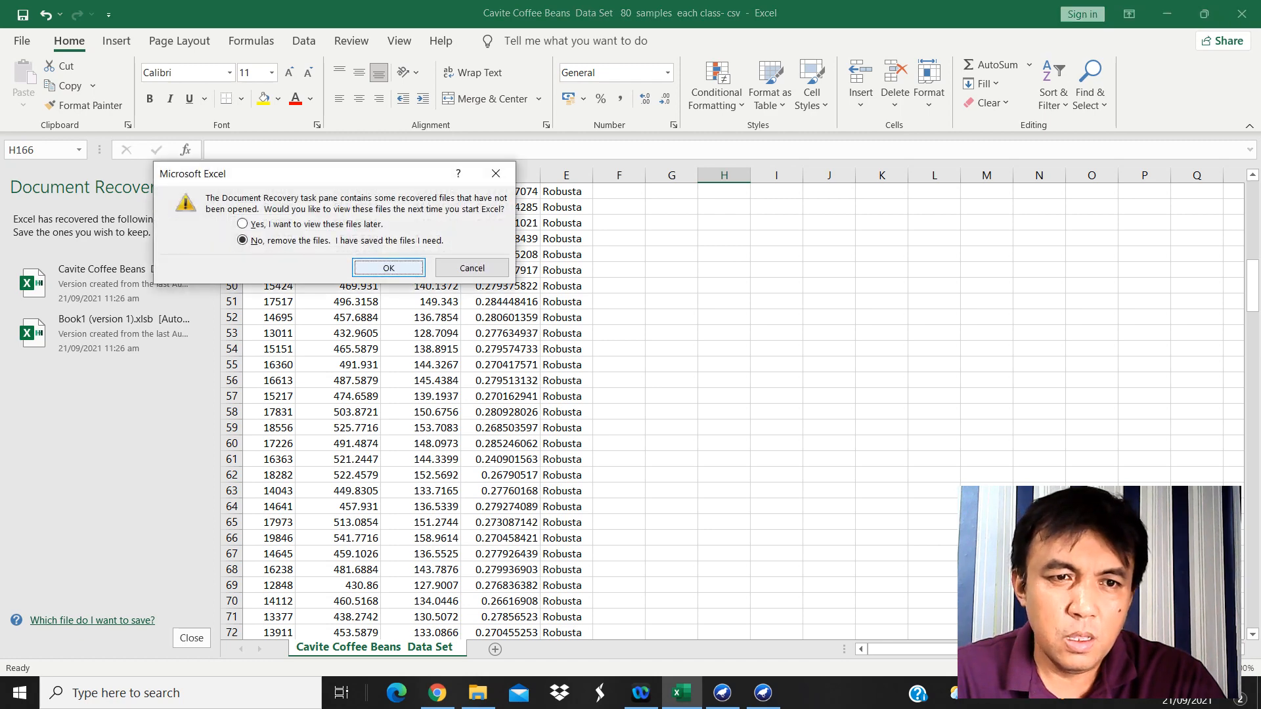
click(389, 268)
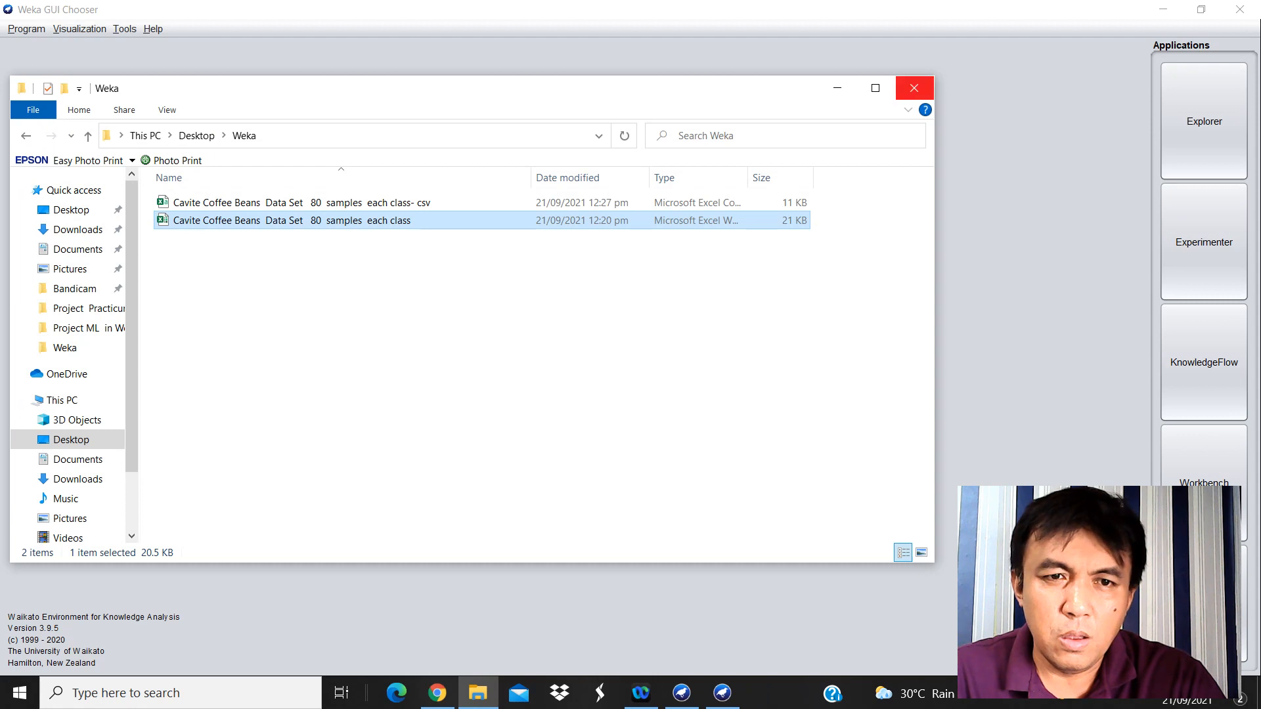
click(914, 88)
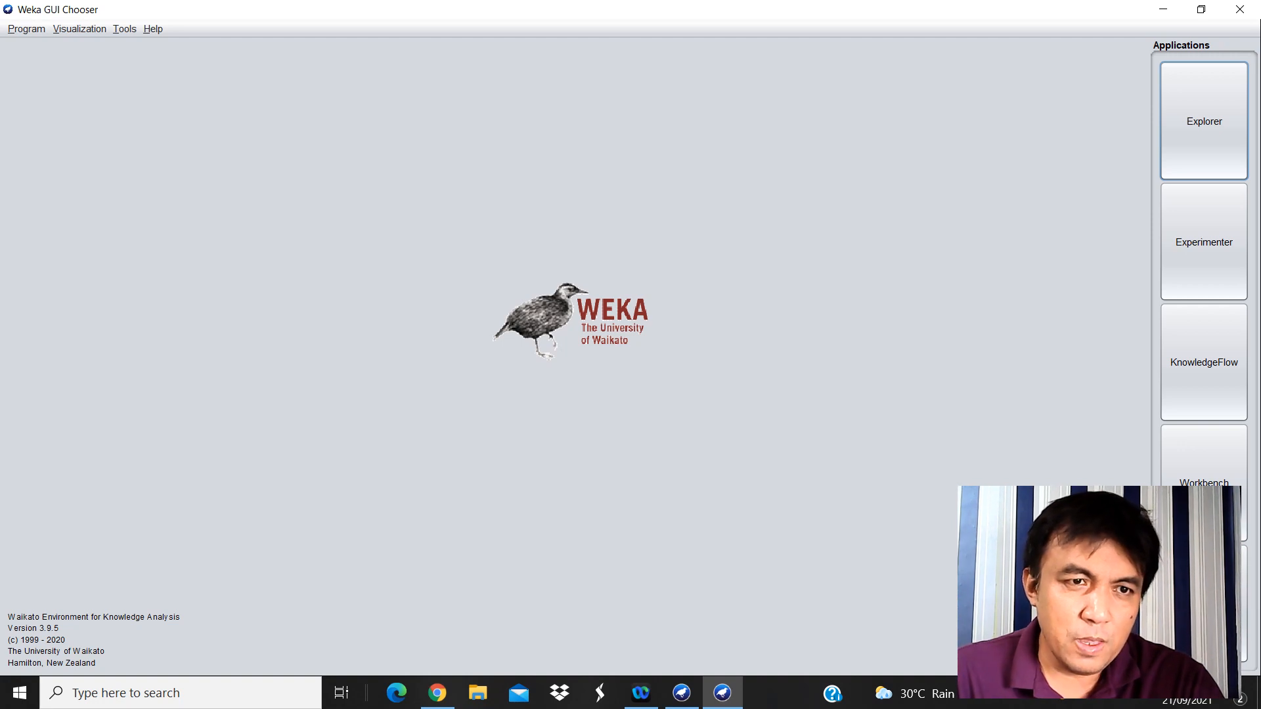
Open Weka's ARFF-Viewer and browse to the desktop's Weka folder for a file to open.
click(124, 29)
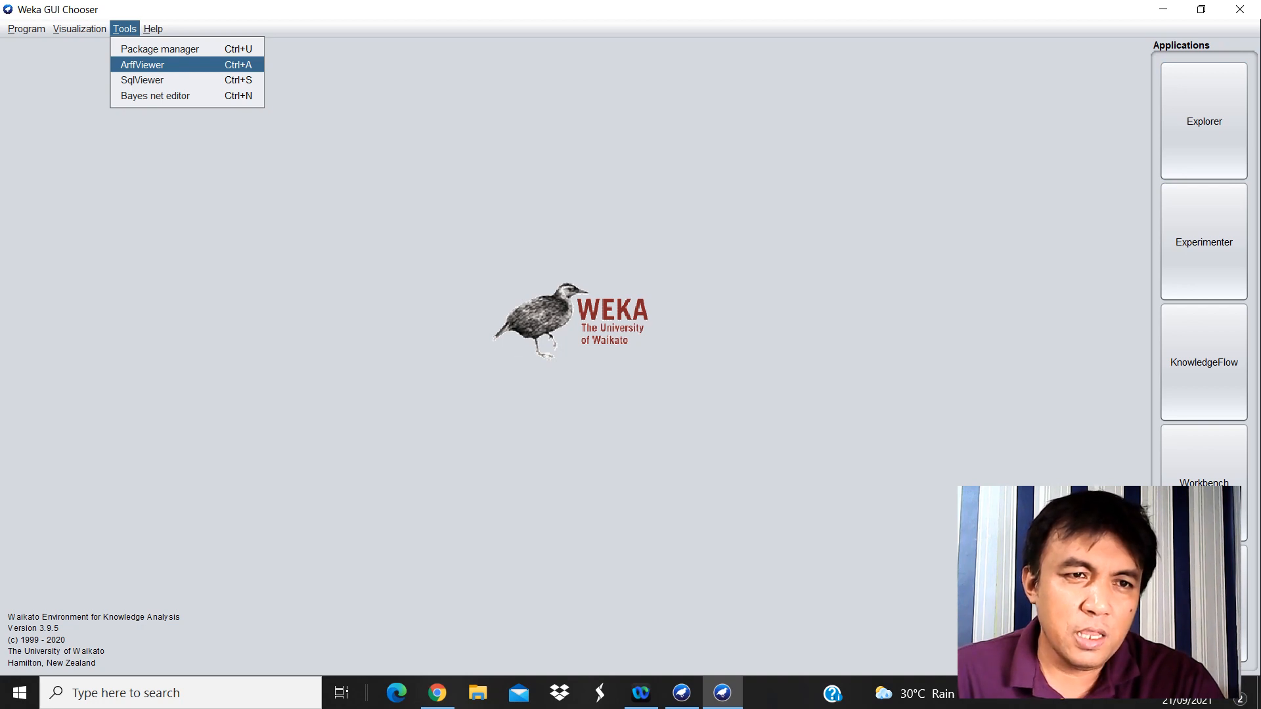
click(143, 65)
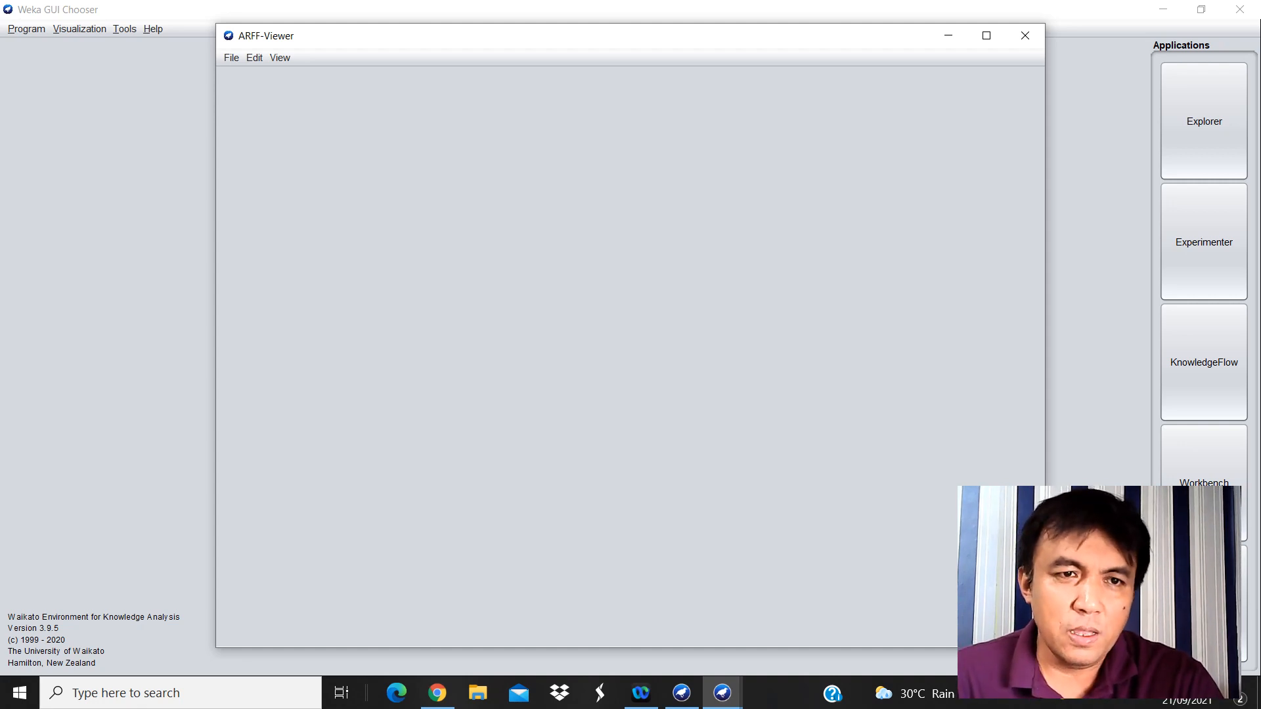
click(231, 57)
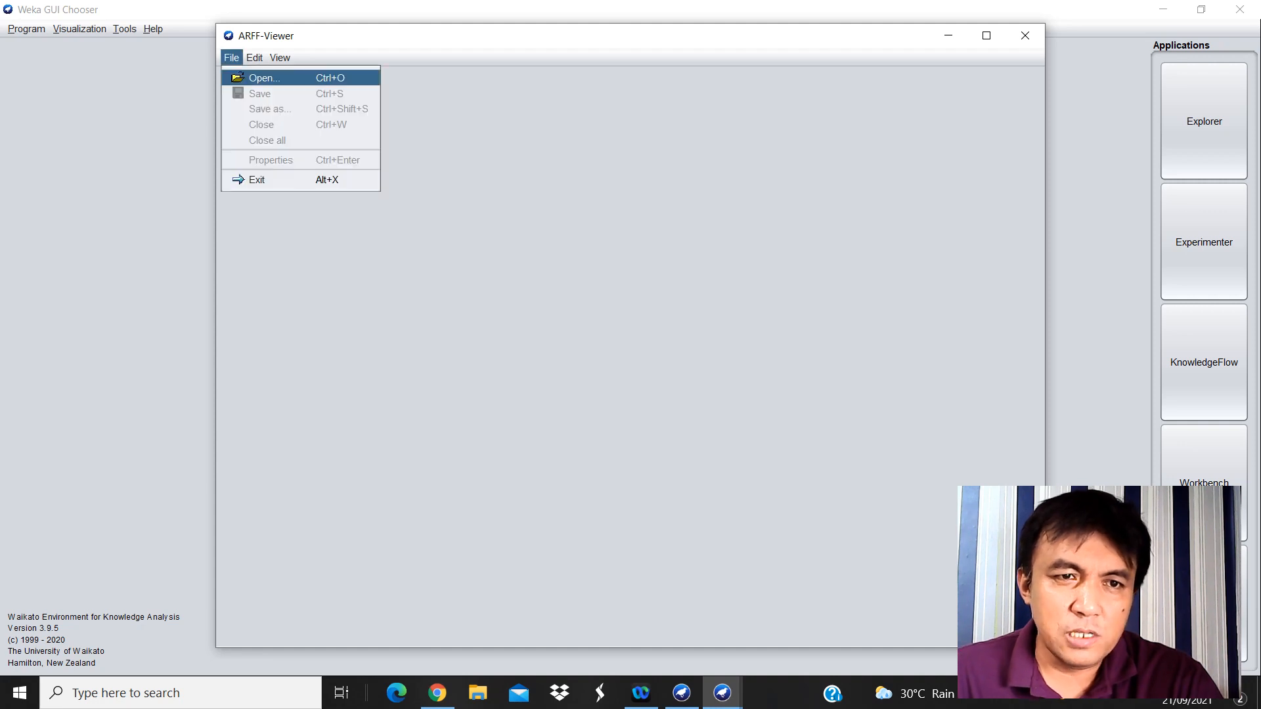
key(Return)
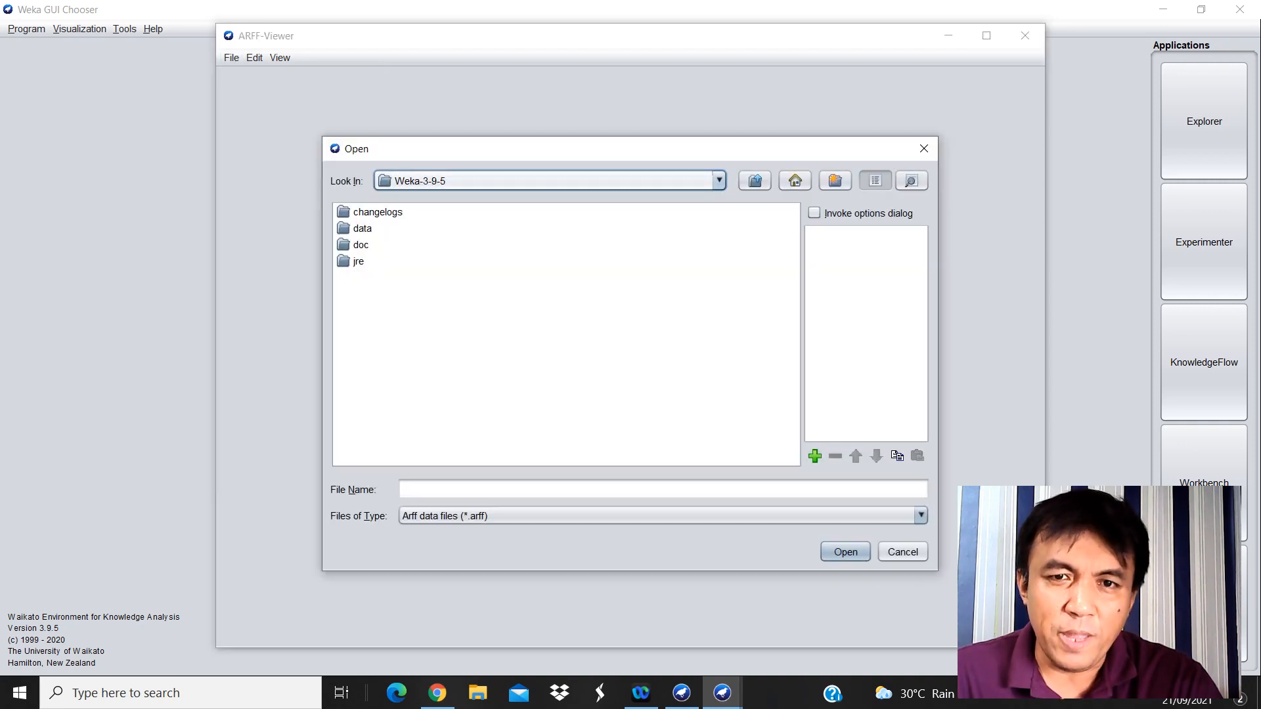
click(719, 181)
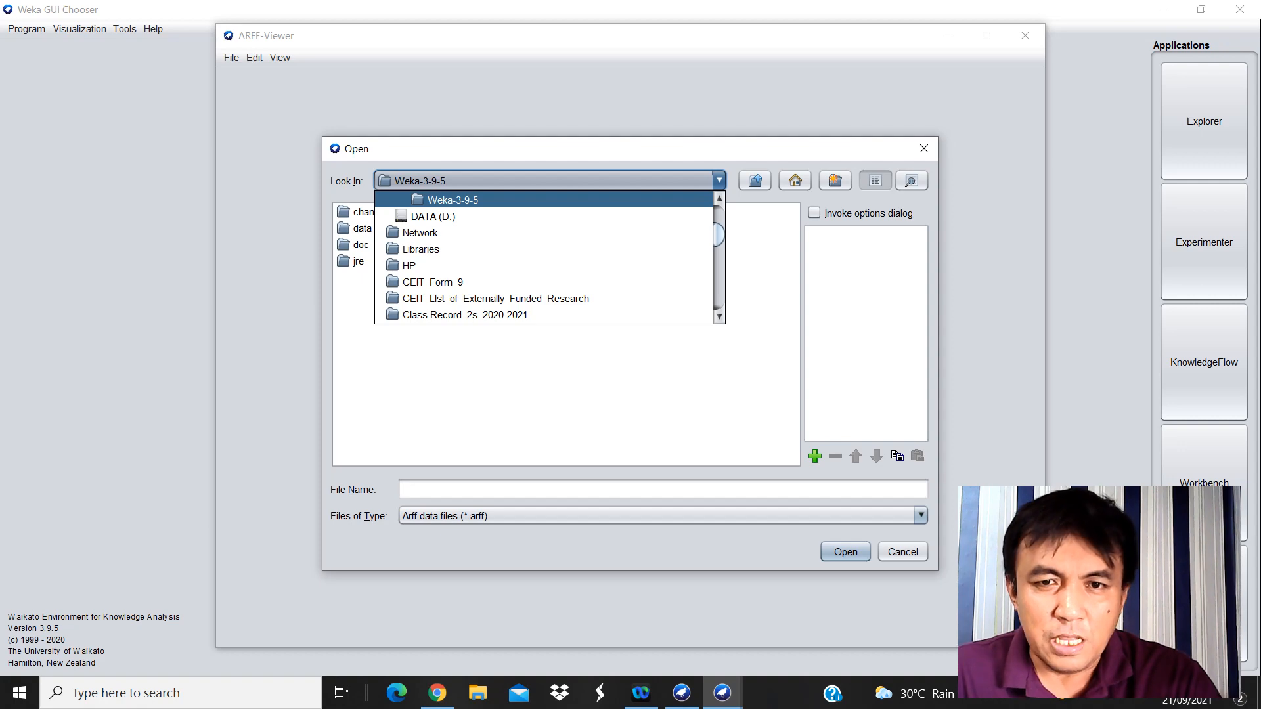
drag(719, 234, 719, 216)
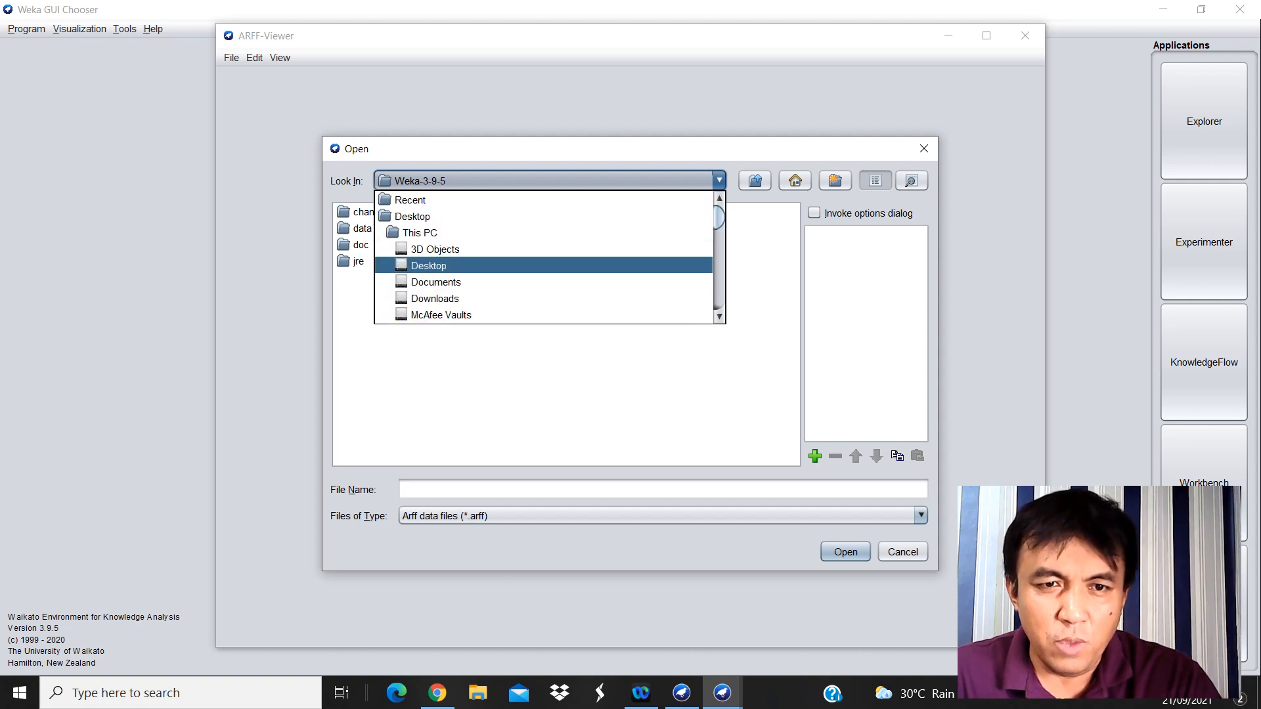
click(428, 266)
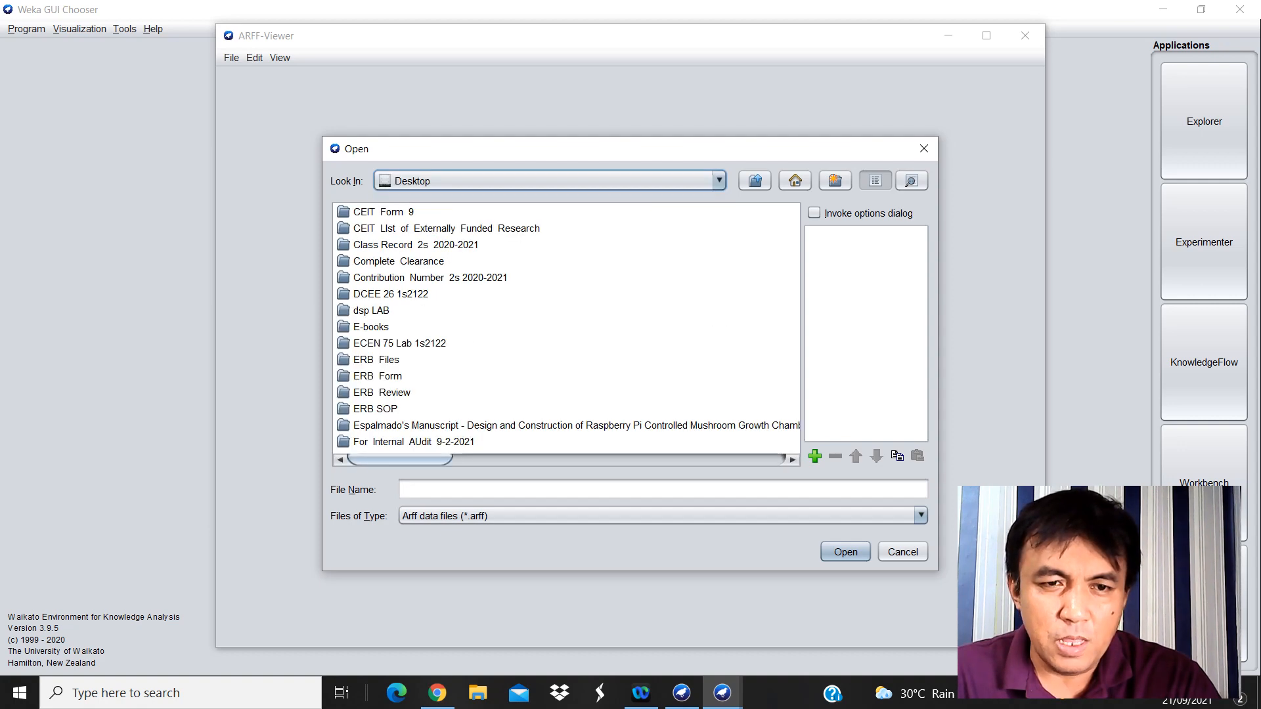
scroll(566, 329, down, 4)
scroll(566, 329, up, 2)
scroll(566, 328, down, 2)
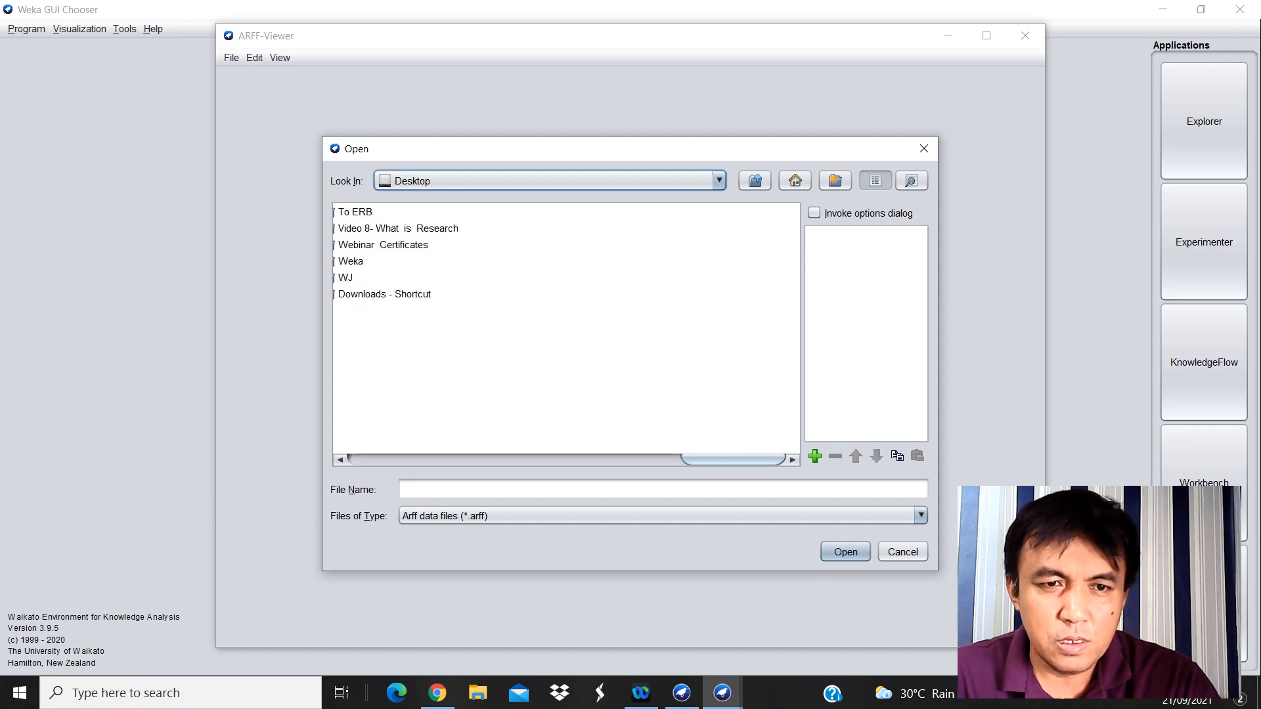
double_click(351, 262)
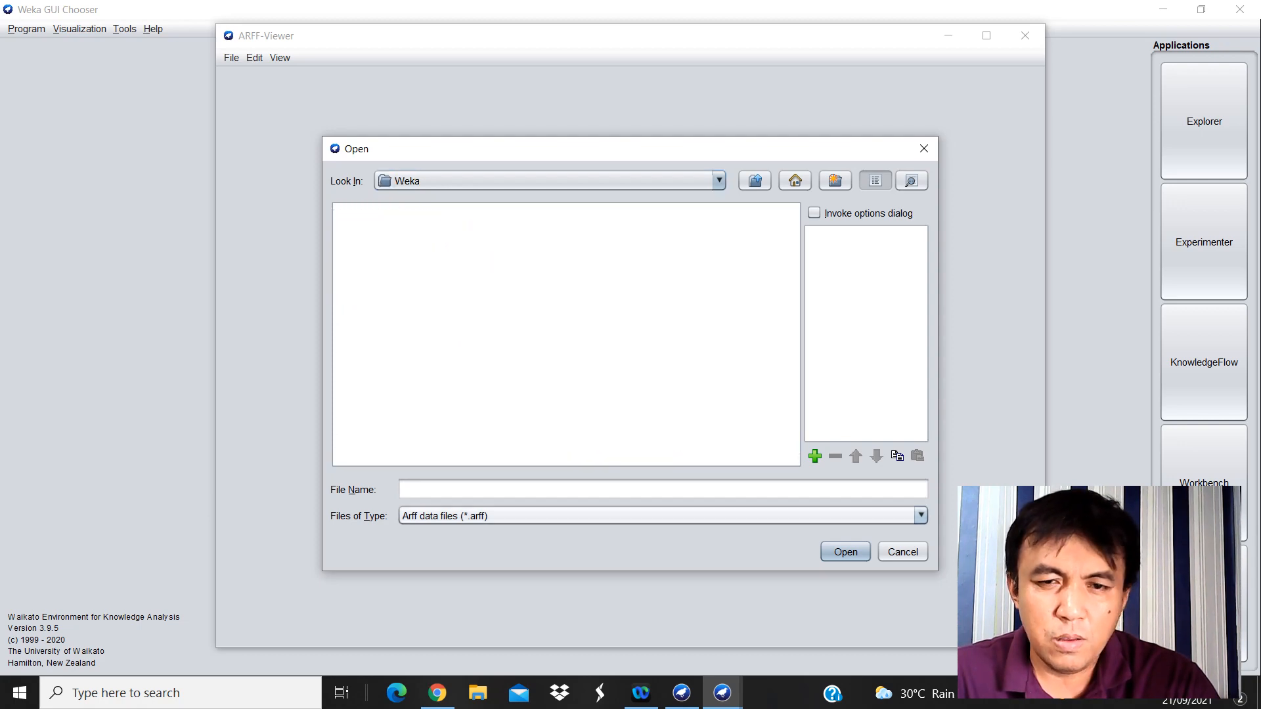
Set the file type to CSV data files and open "Cavite Coffee Beans Data Set 80 samples each class- csv.csv".
click(662, 516)
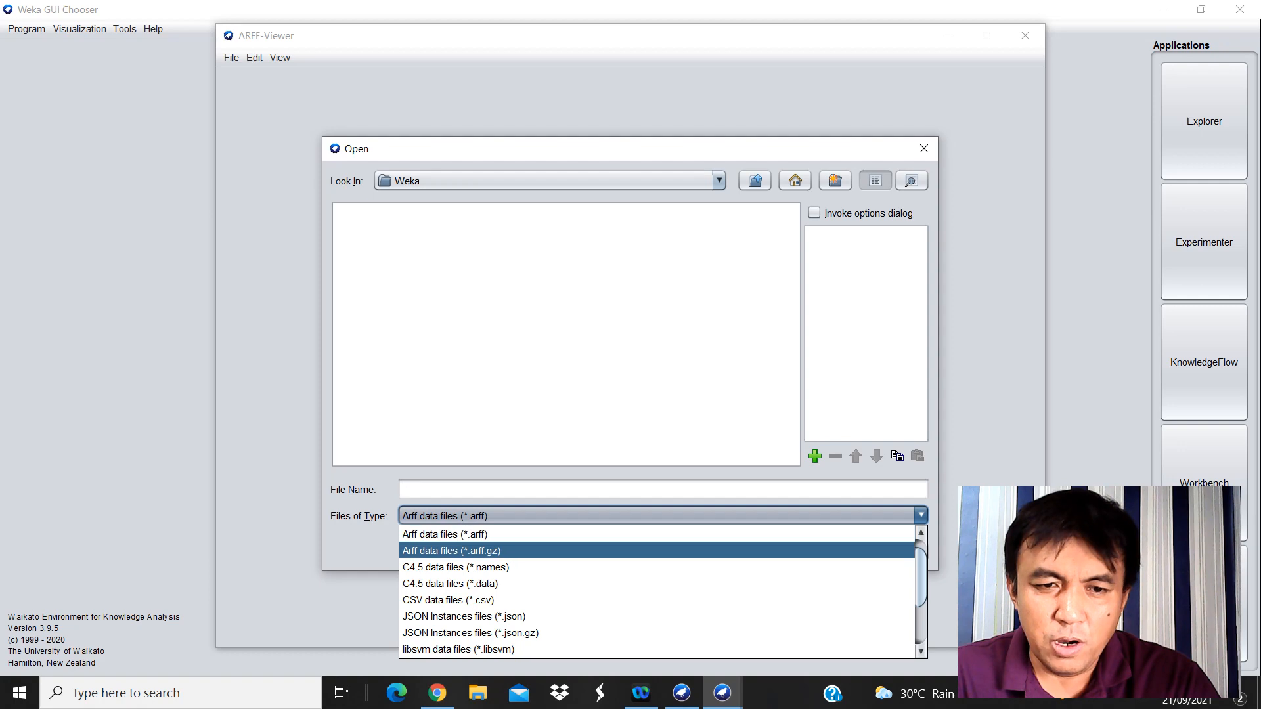
click(499, 600)
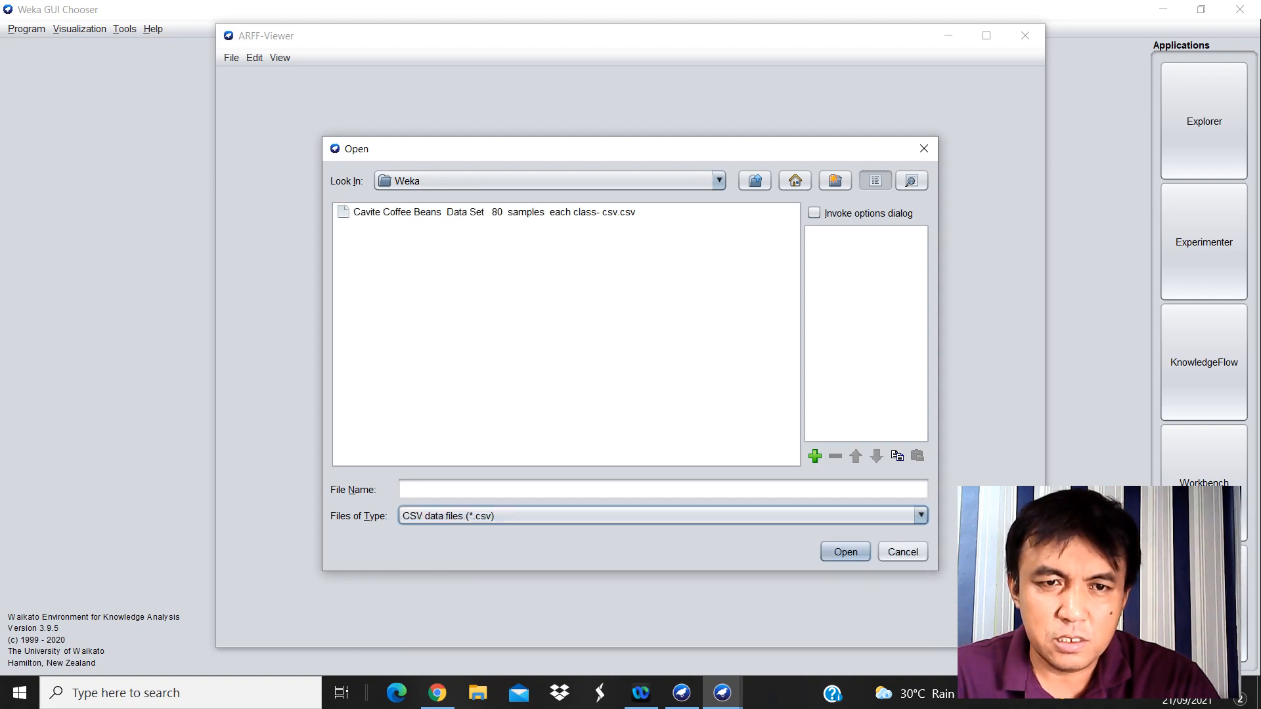
click(494, 212)
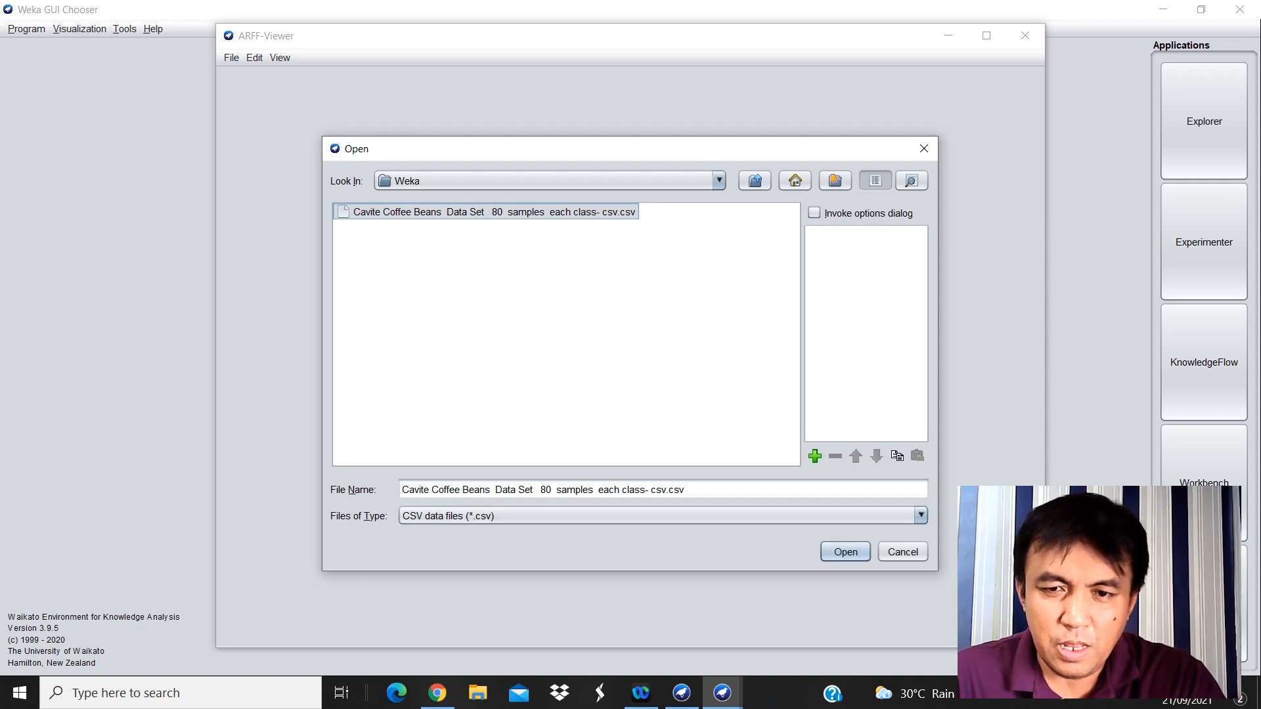
key(Return)
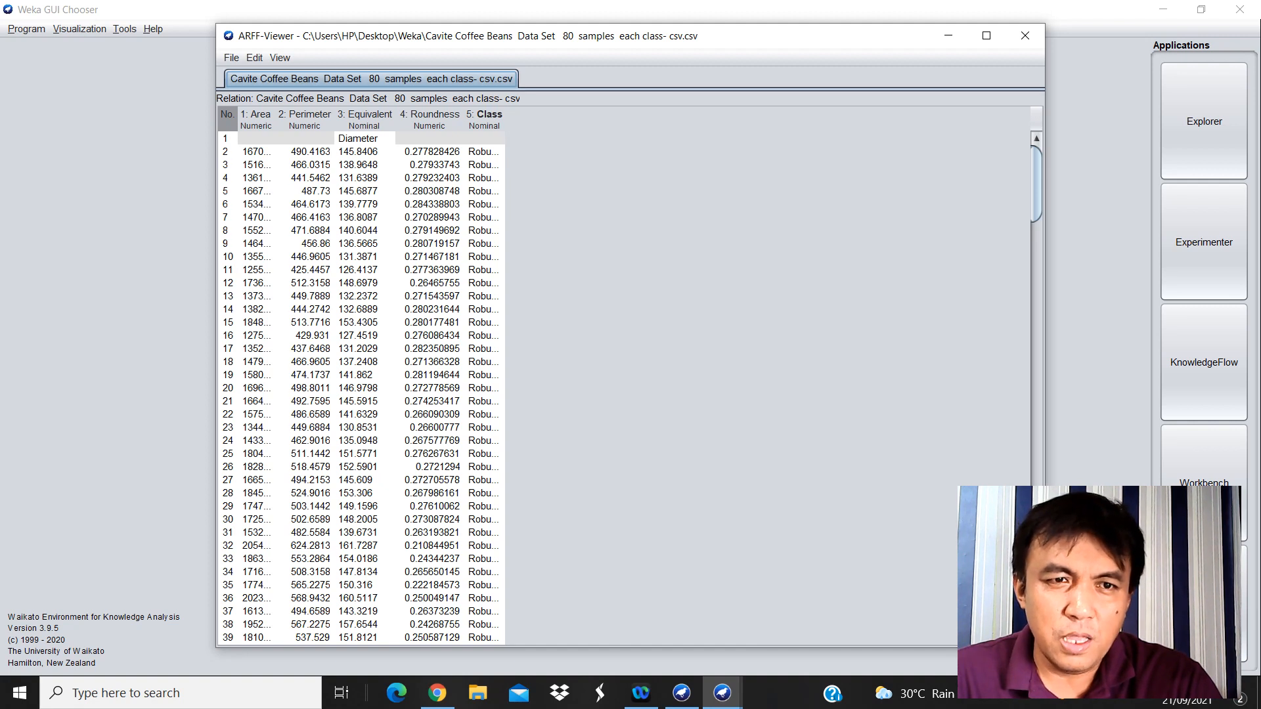
Save the data set as the Arff data file "Cavite Coffee Beans Data Set 80 samples each class-artff" in the Weka folder and close the ARFF-Viewer.
key(alt+f)
key(Right)
key(Left)
key(Down)
key(Down)
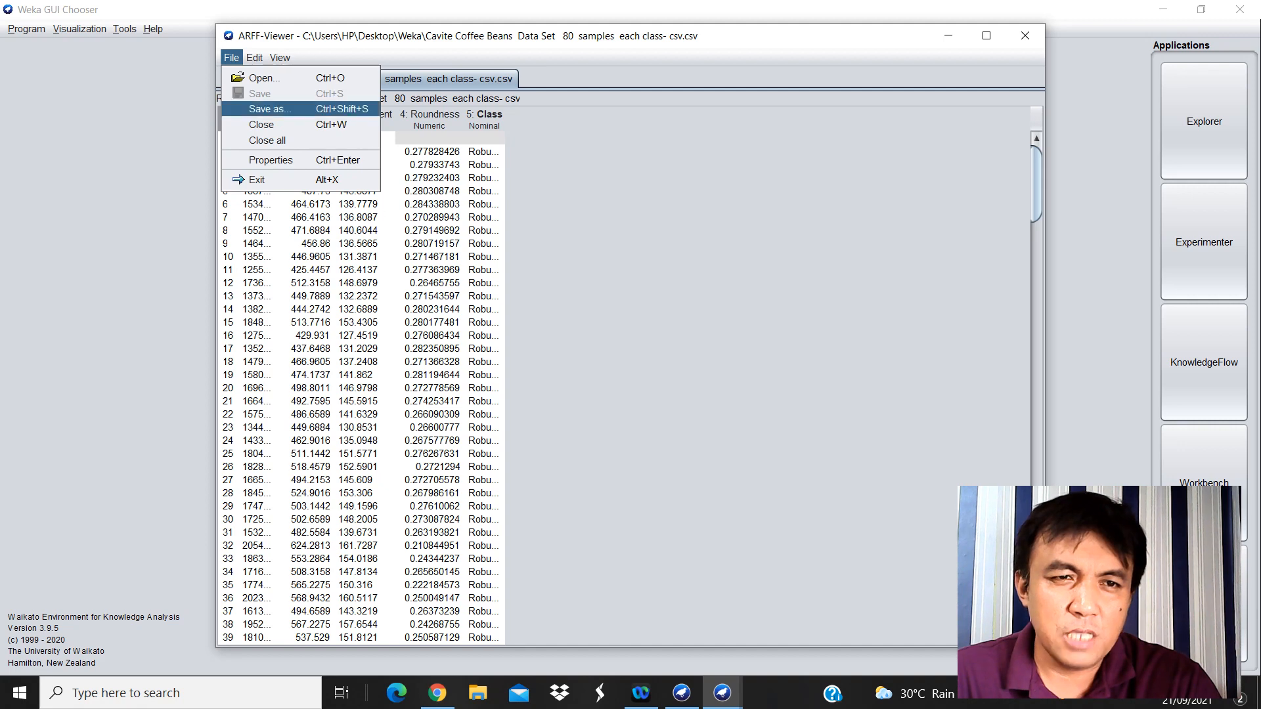
key(Return)
click(684, 490)
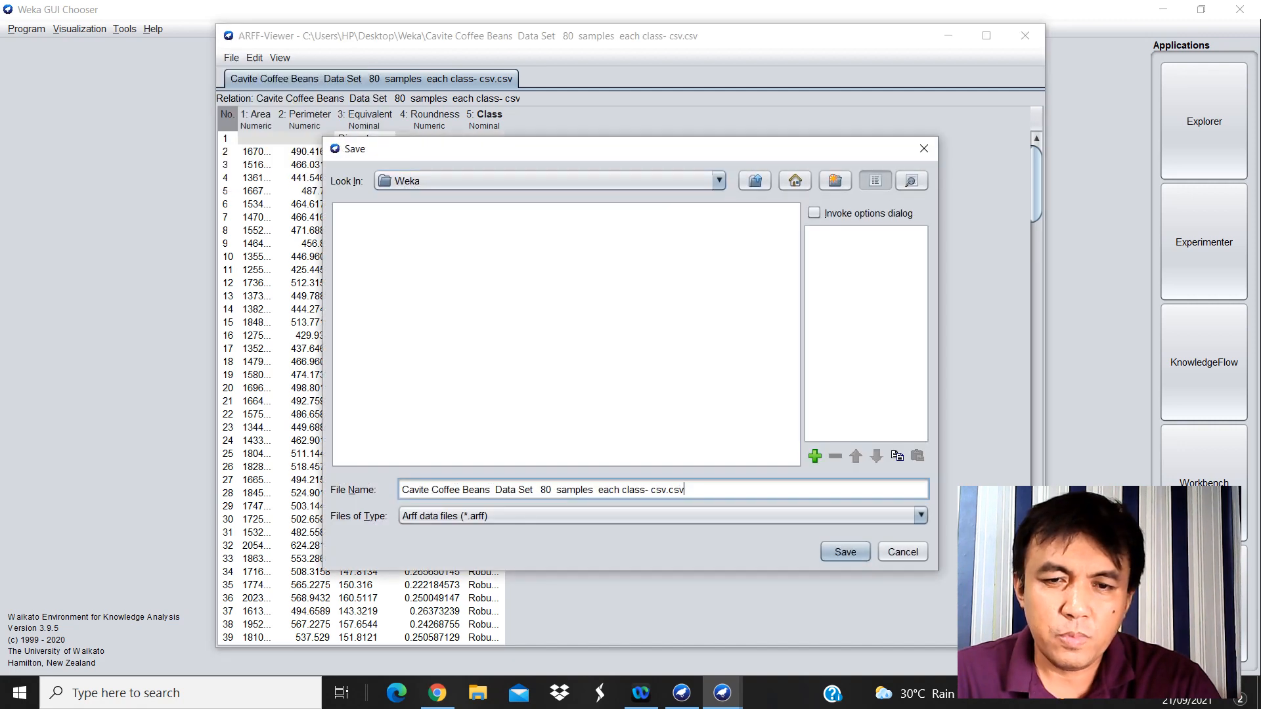
key(BackSpace)
key(BackSpace)
key(BackSpace)
key(BackSpace)
key(BackSpace)
key(BackSpace)
key(BackSpace)
key(BackSpace)
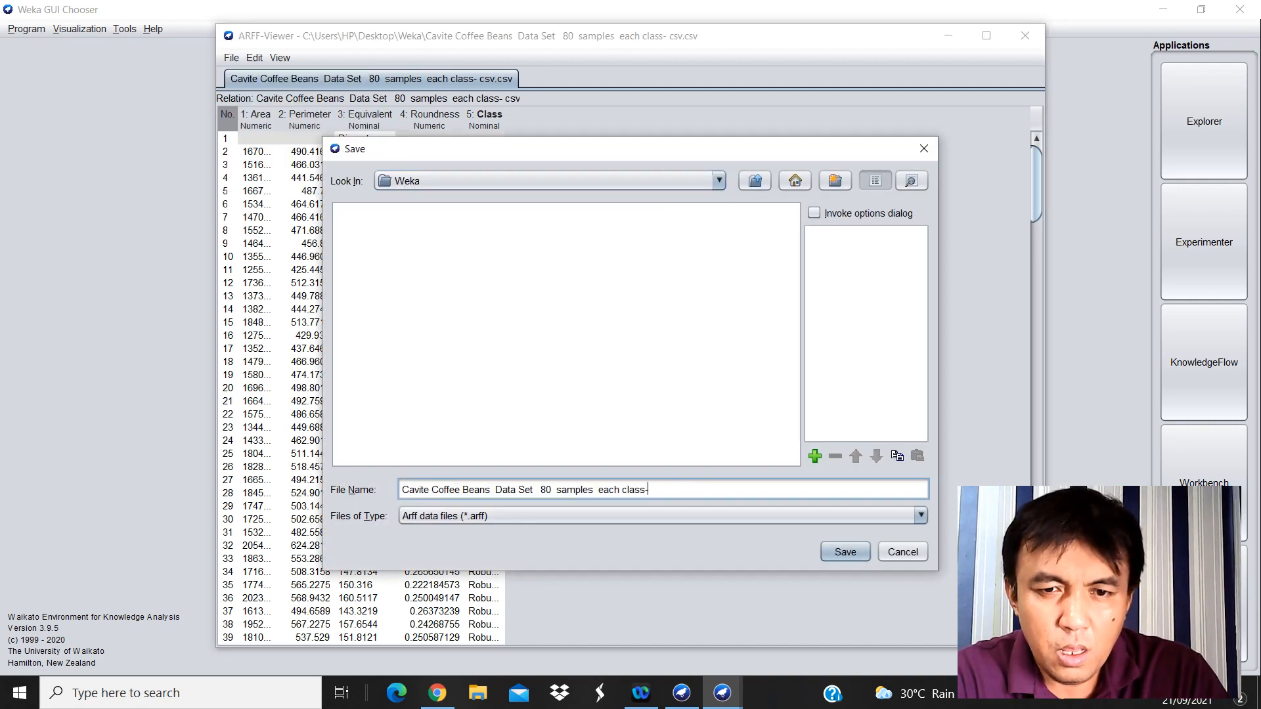
text(arff)
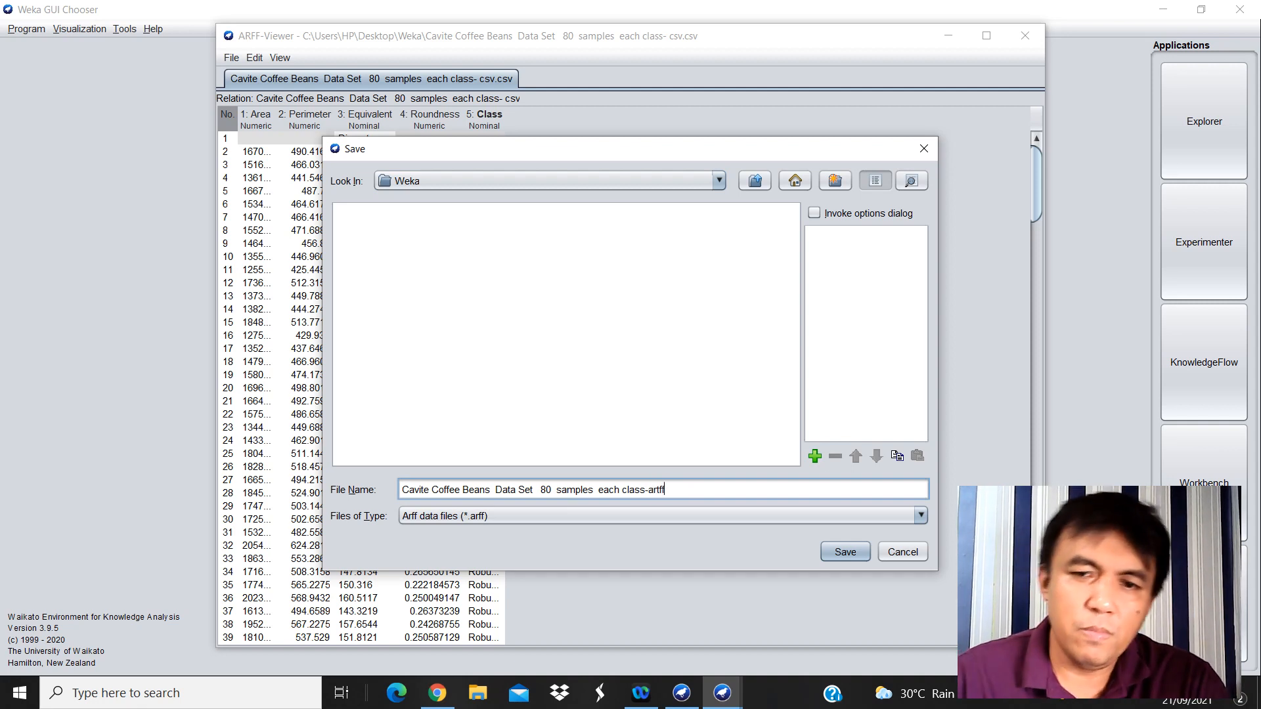
key(Return)
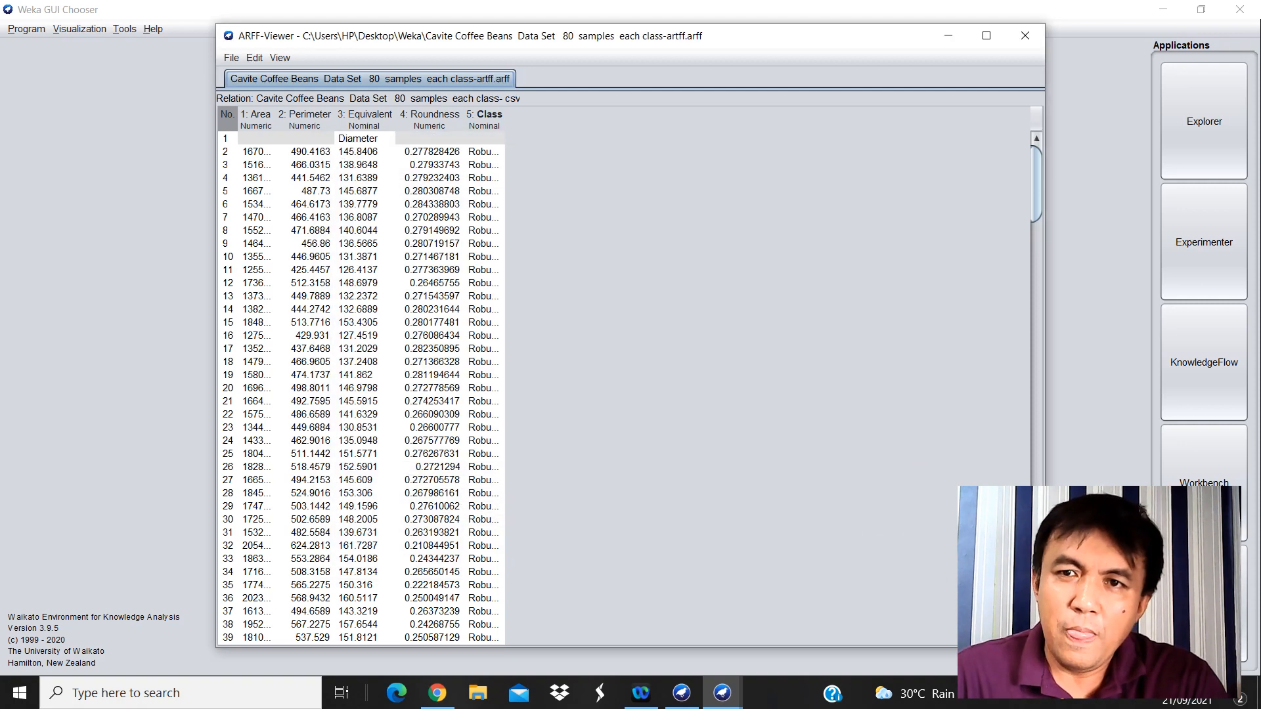
click(1024, 35)
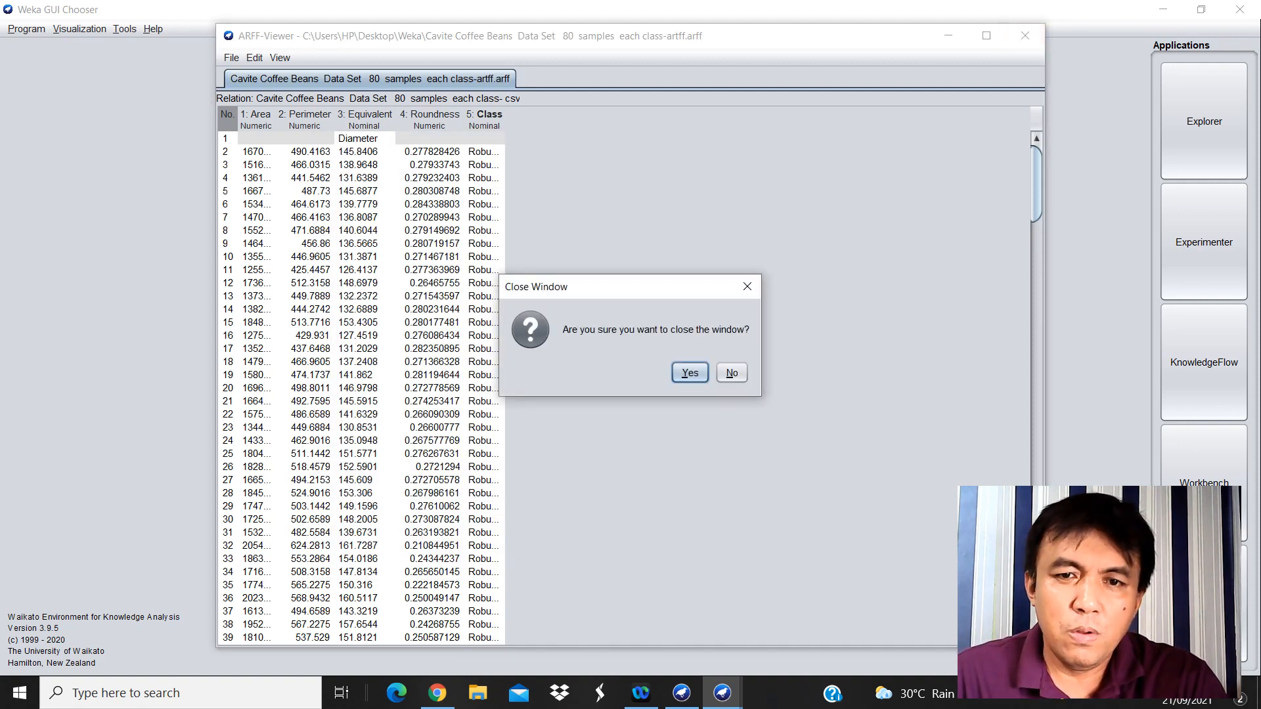
key(Return)
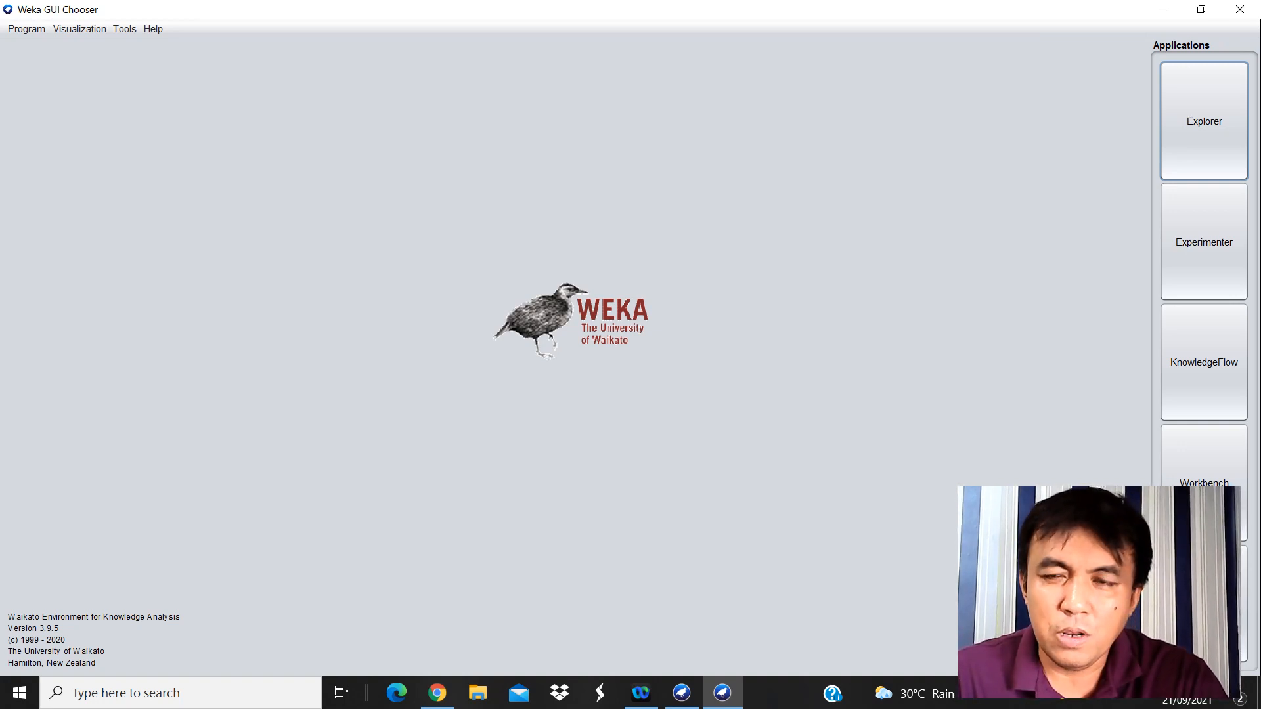
Start the Weka Explorer and load "Cavite Coffee Beans Data Set 80 samples each class-artff.arff" from the desktop's Weka folder.
click(1204, 121)
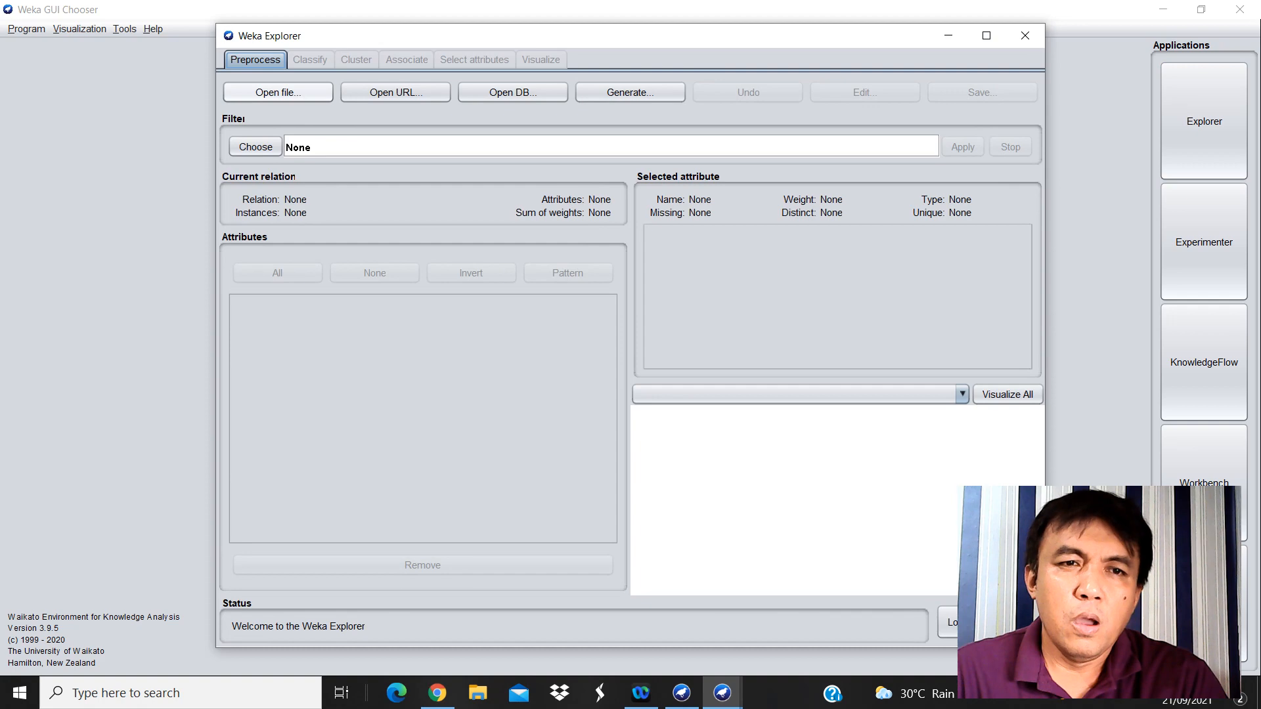
click(278, 92)
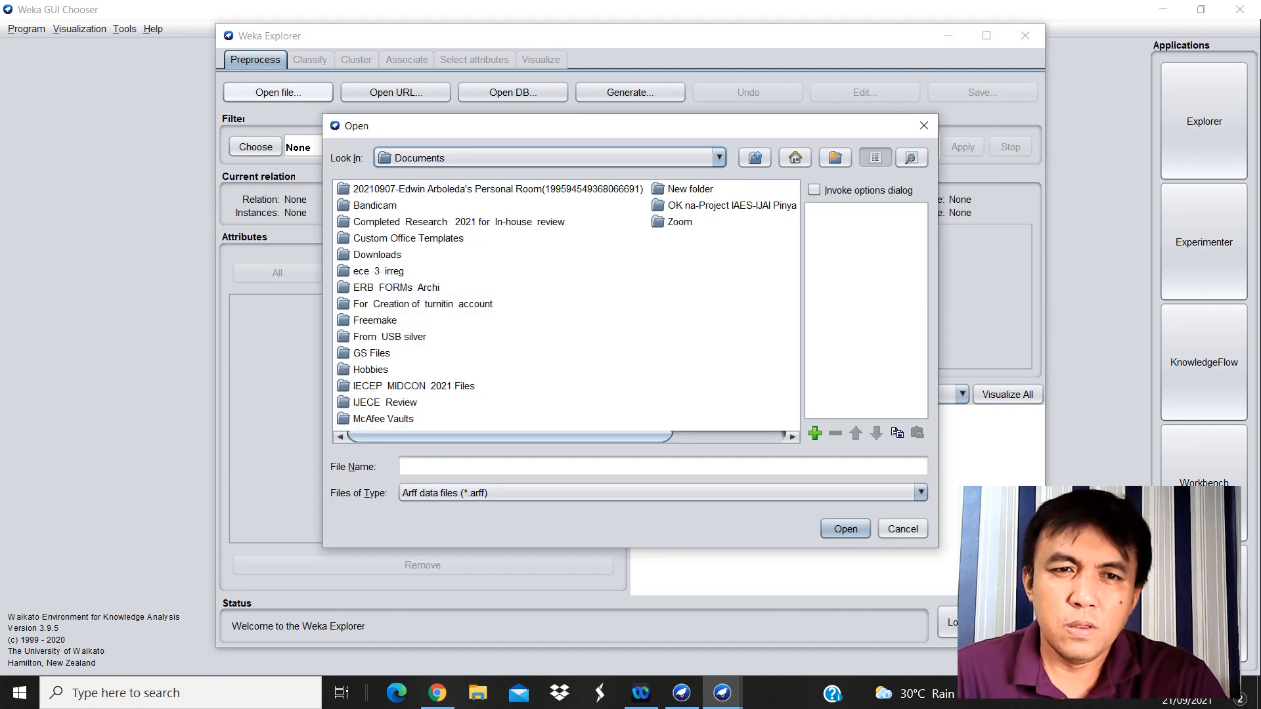
click(719, 158)
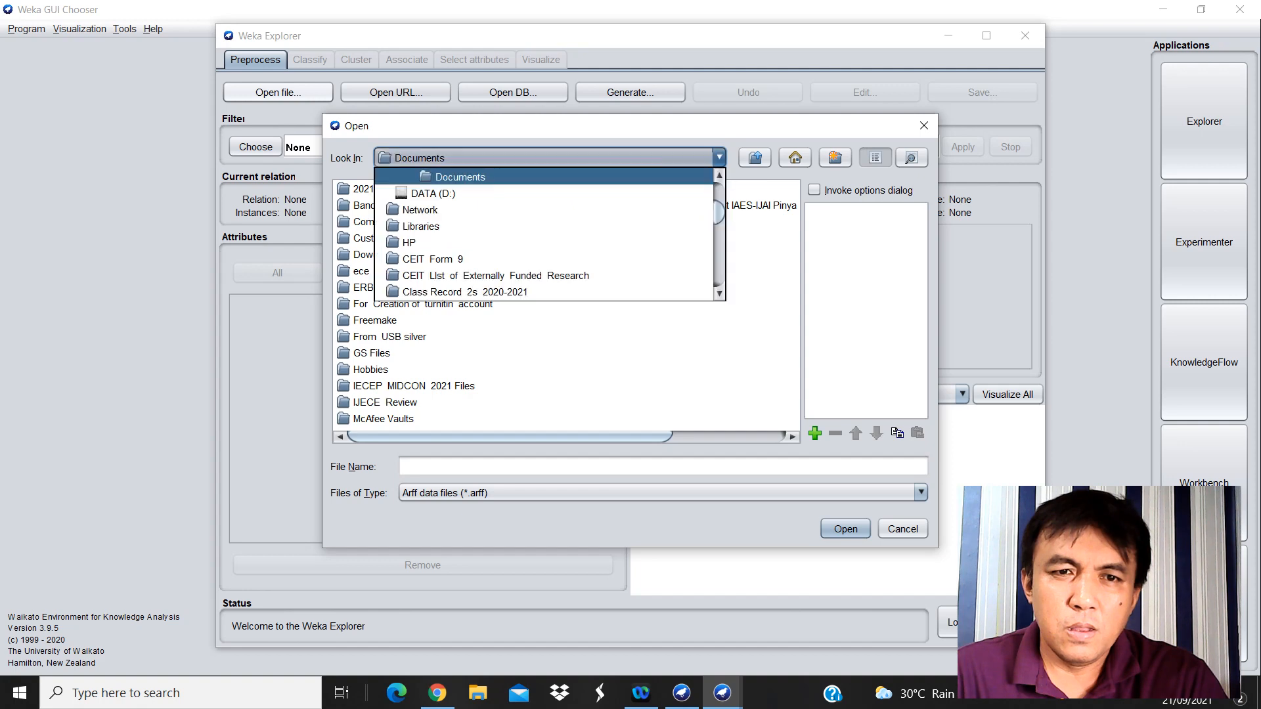
scroll(545, 230, up, 4)
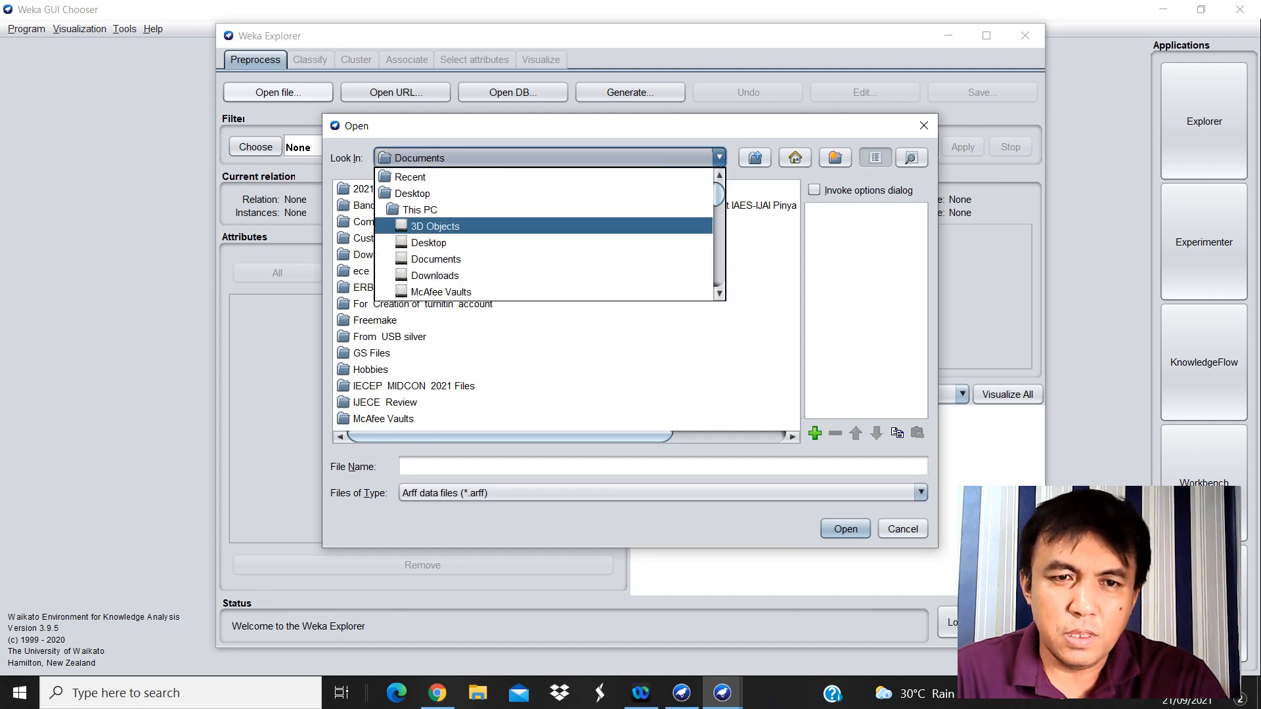
click(428, 242)
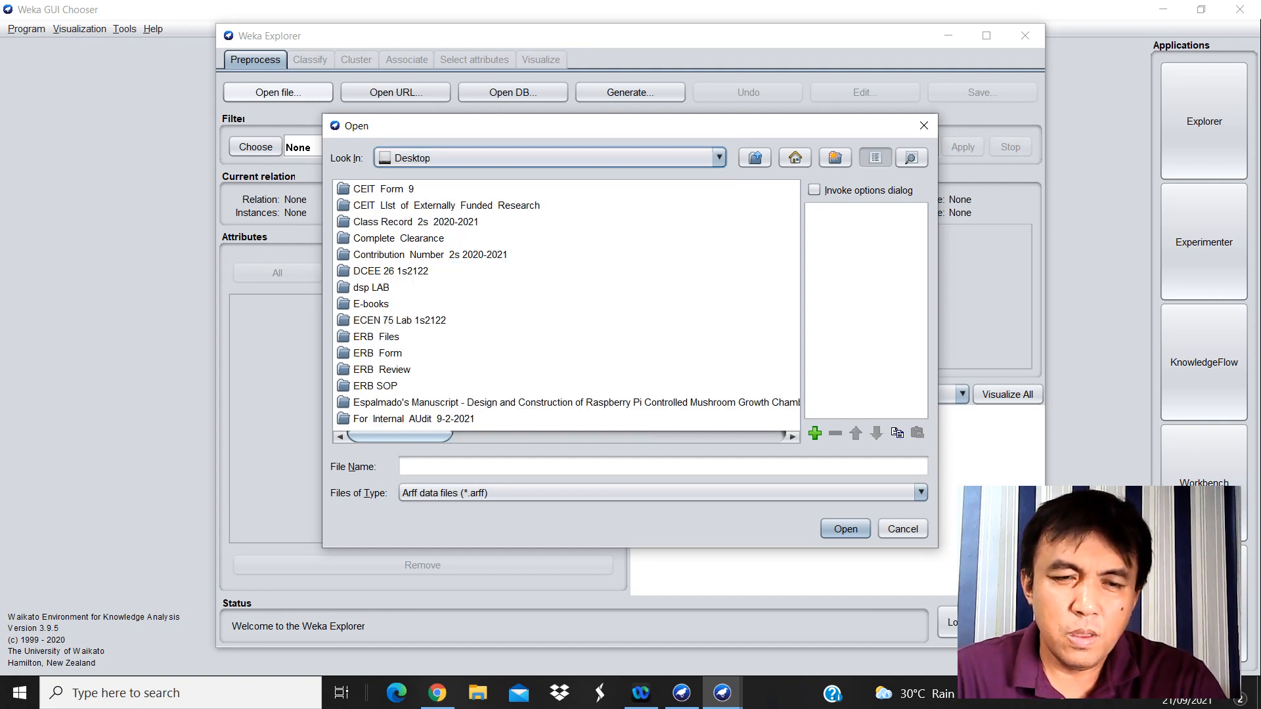
scroll(566, 305, down, 3)
double_click(350, 239)
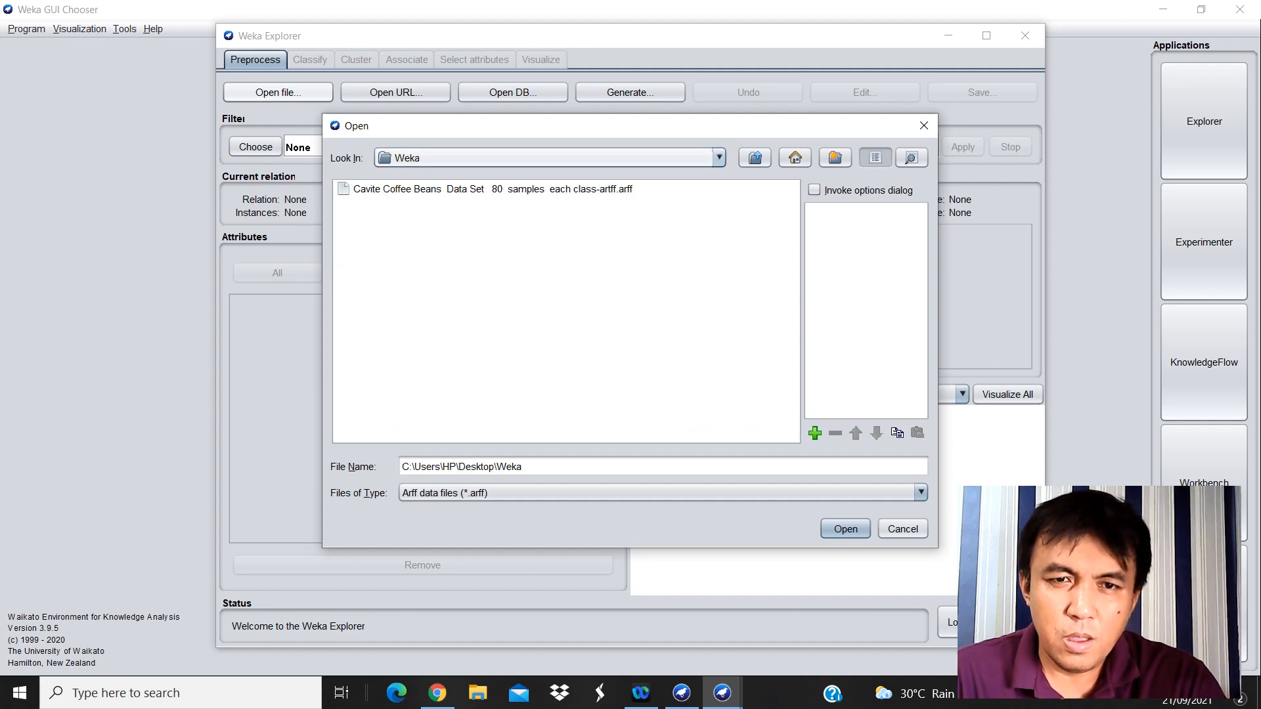
click(485, 189)
click(845, 529)
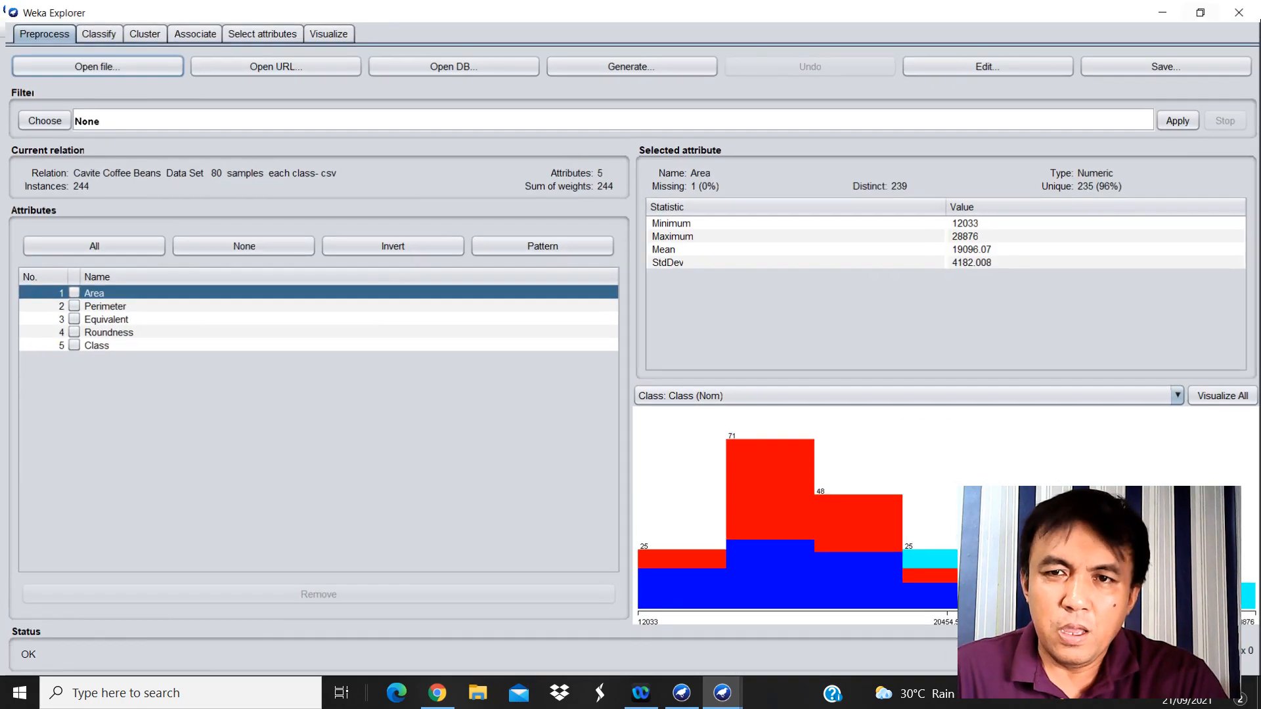
Maximize the Explorer and examine the class-coloured histograms of all attributes together.
click(987, 35)
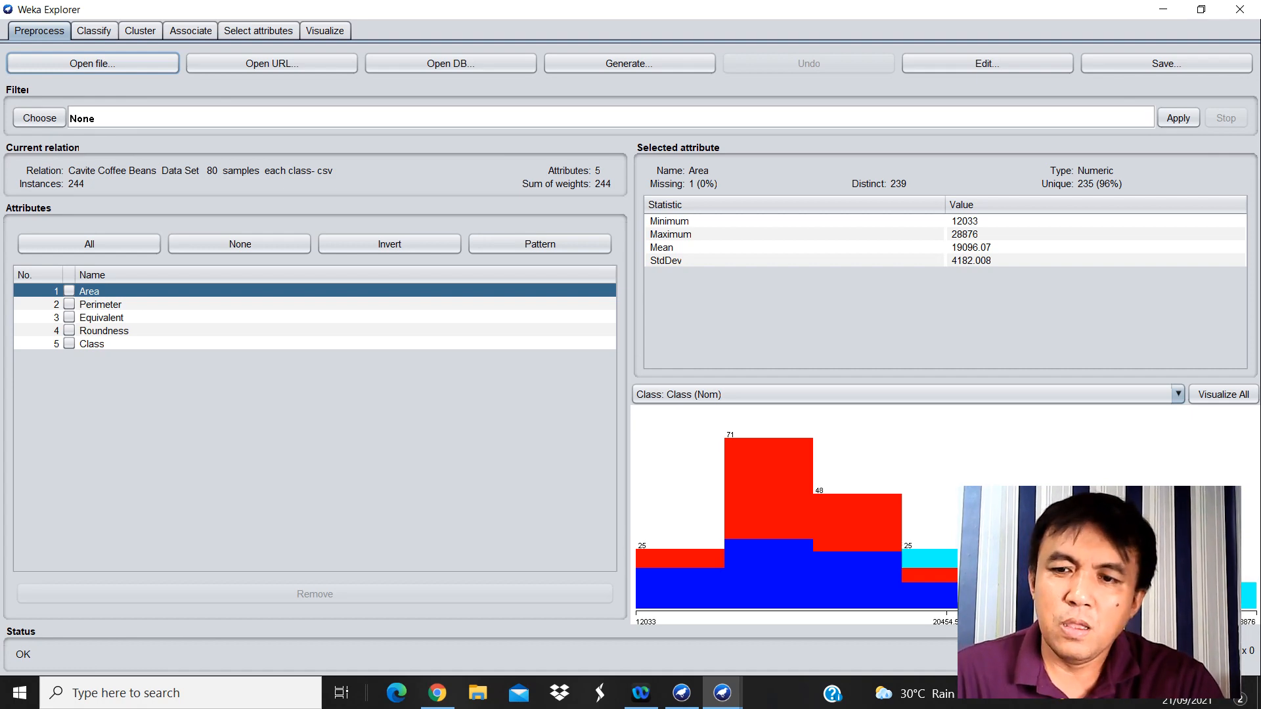
click(1223, 393)
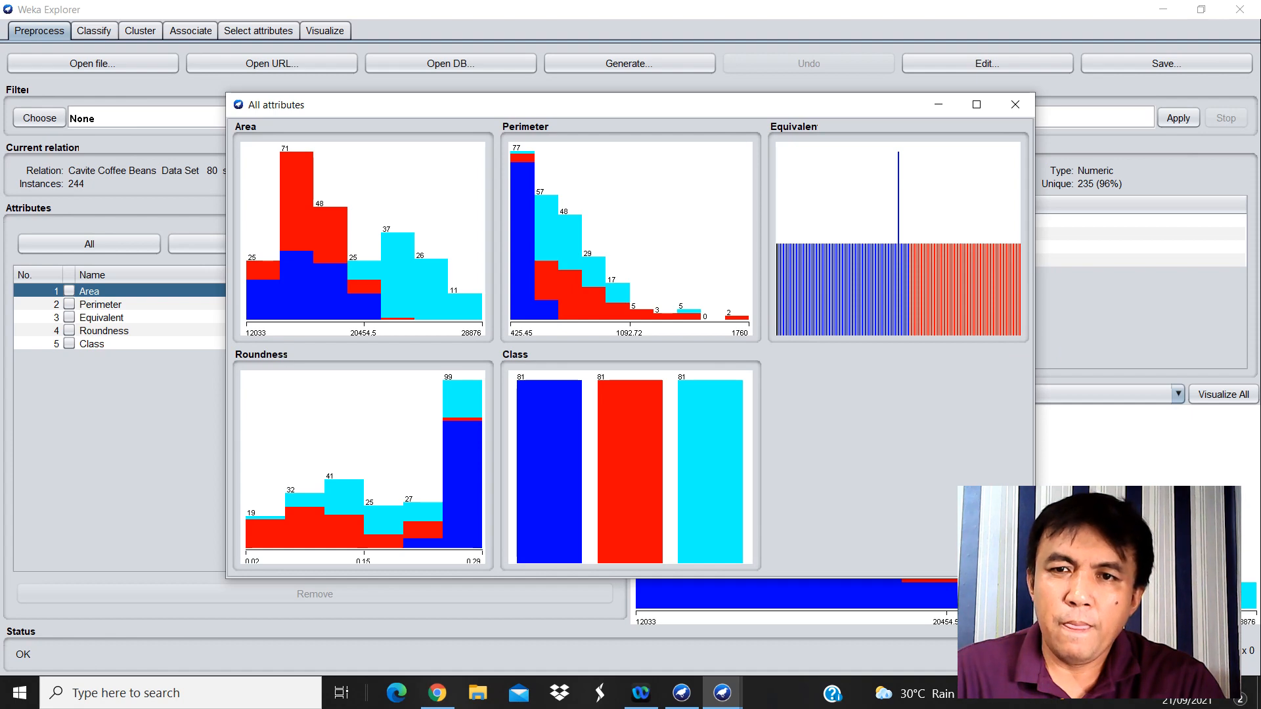
click(939, 104)
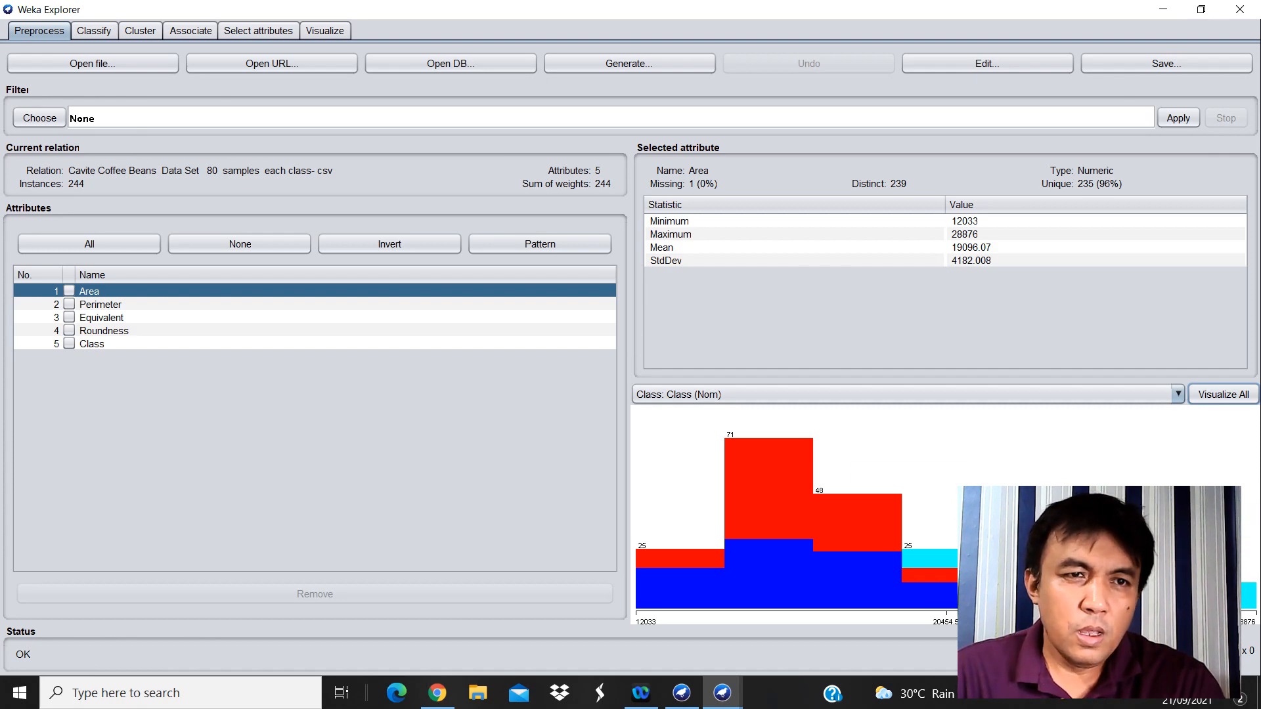
Set the classification test option to cross-validation with 4 folds.
click(94, 31)
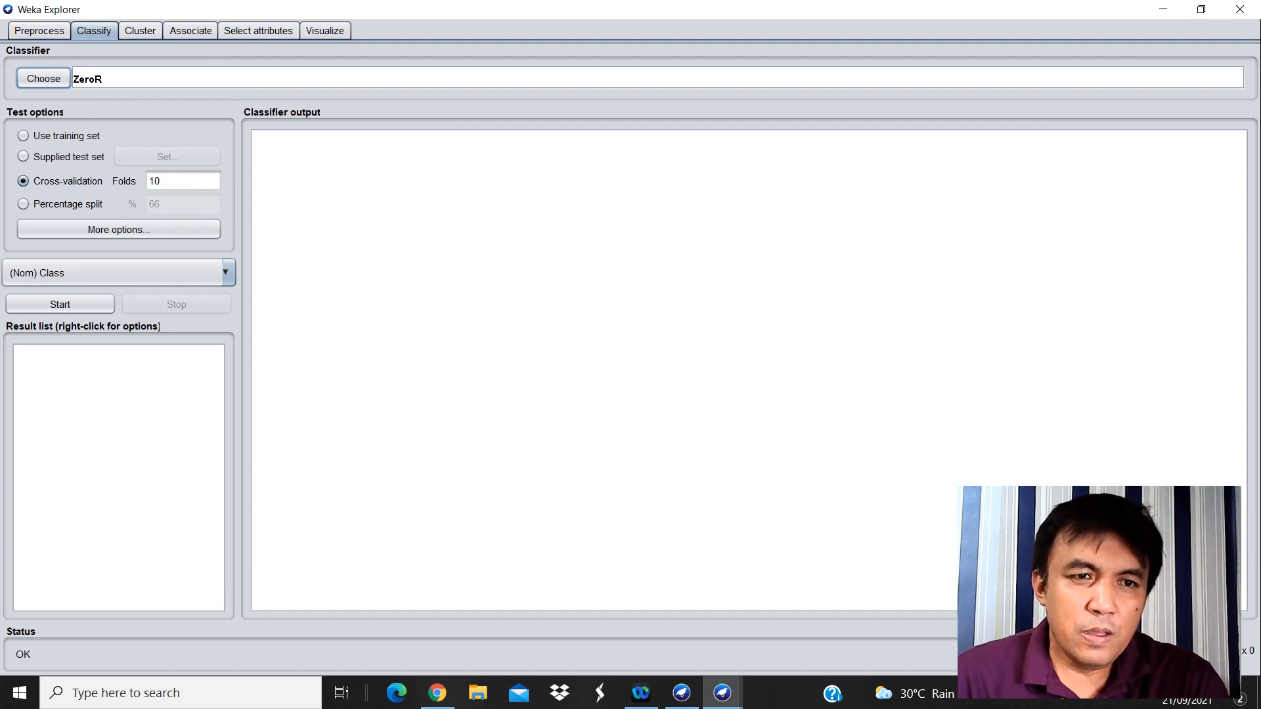
click(172, 181)
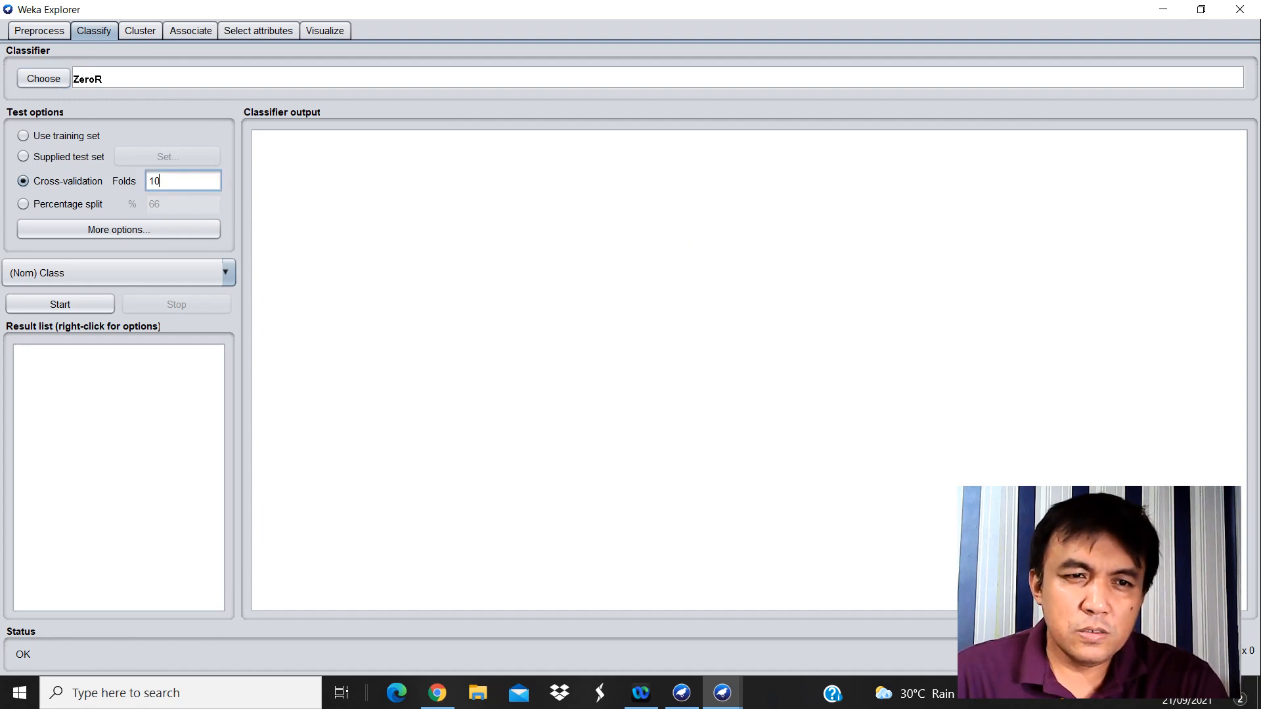
key(BackSpace)
key(BackSpace)
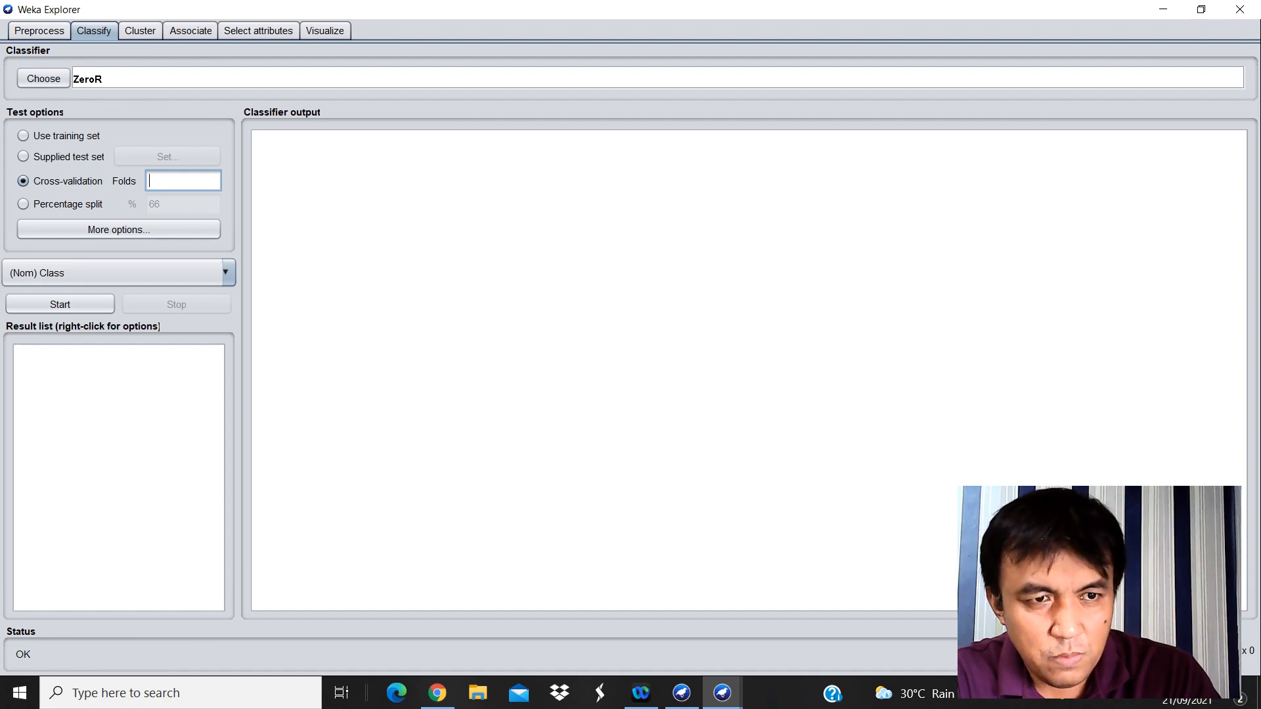
text(4)
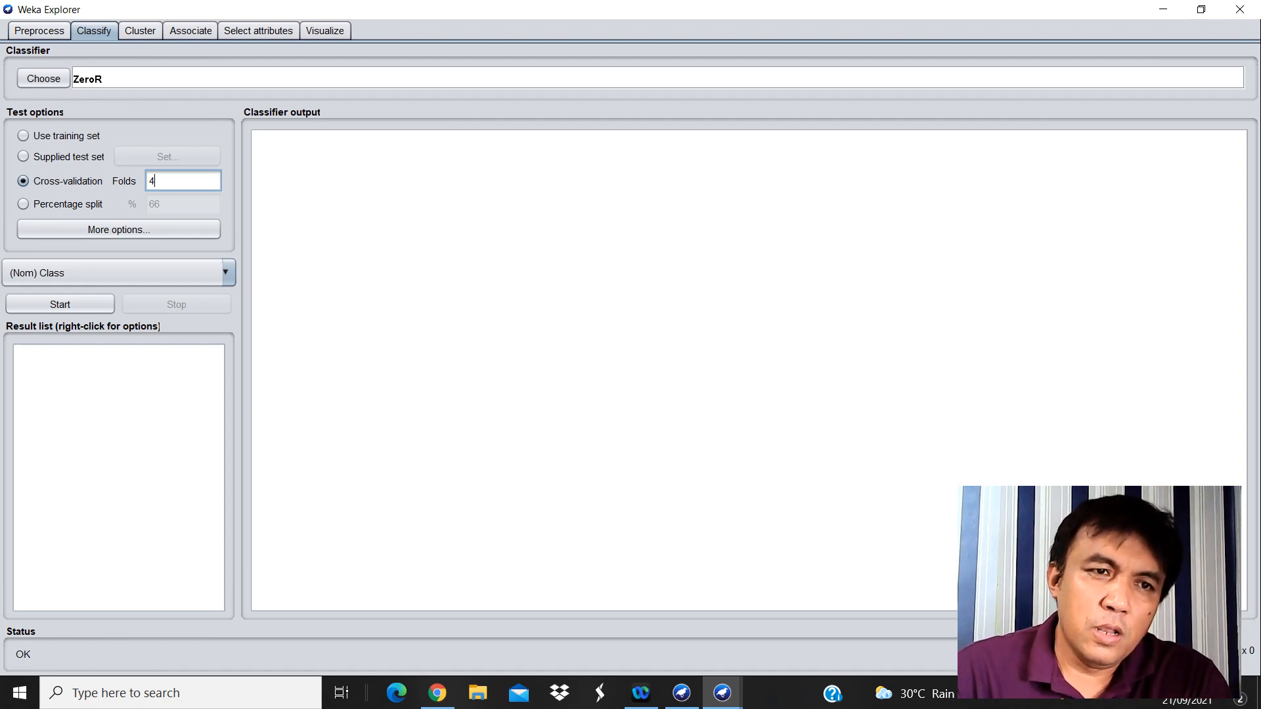
Expand the bayes, functions, lazy, meta, misc and trees classifier groups and examine the algorithms available for this data set.
click(44, 78)
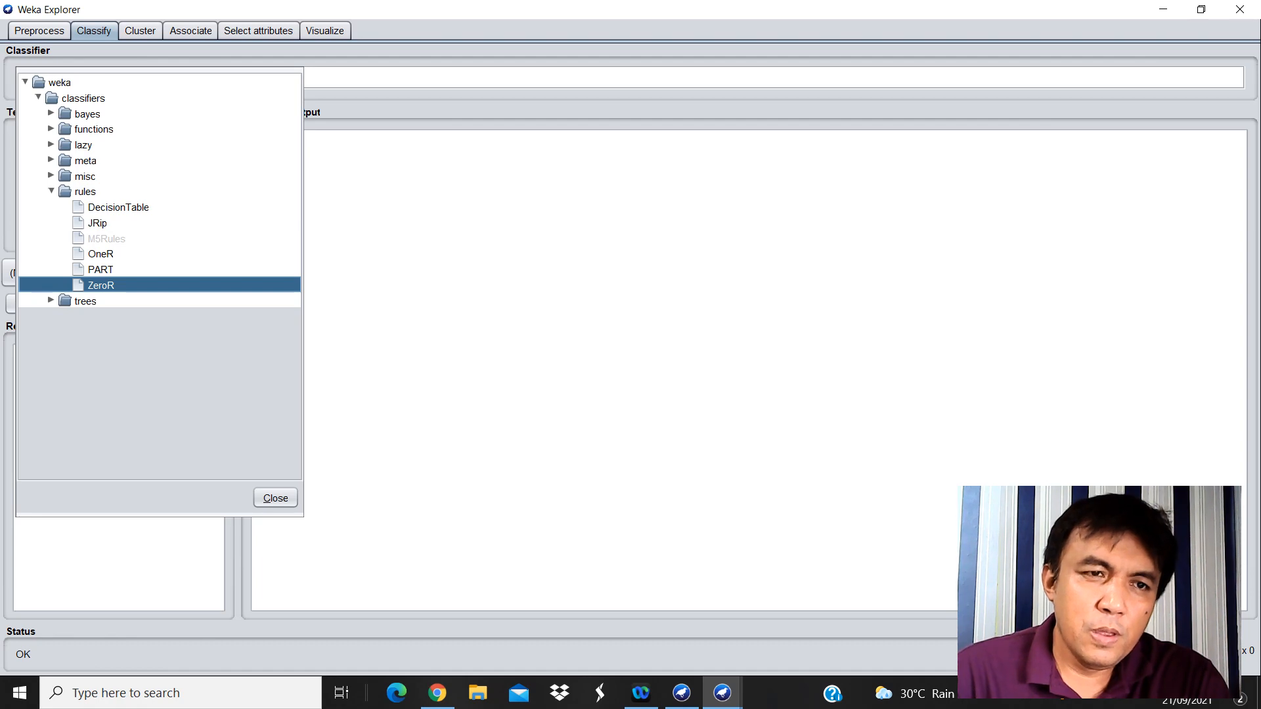
click(52, 113)
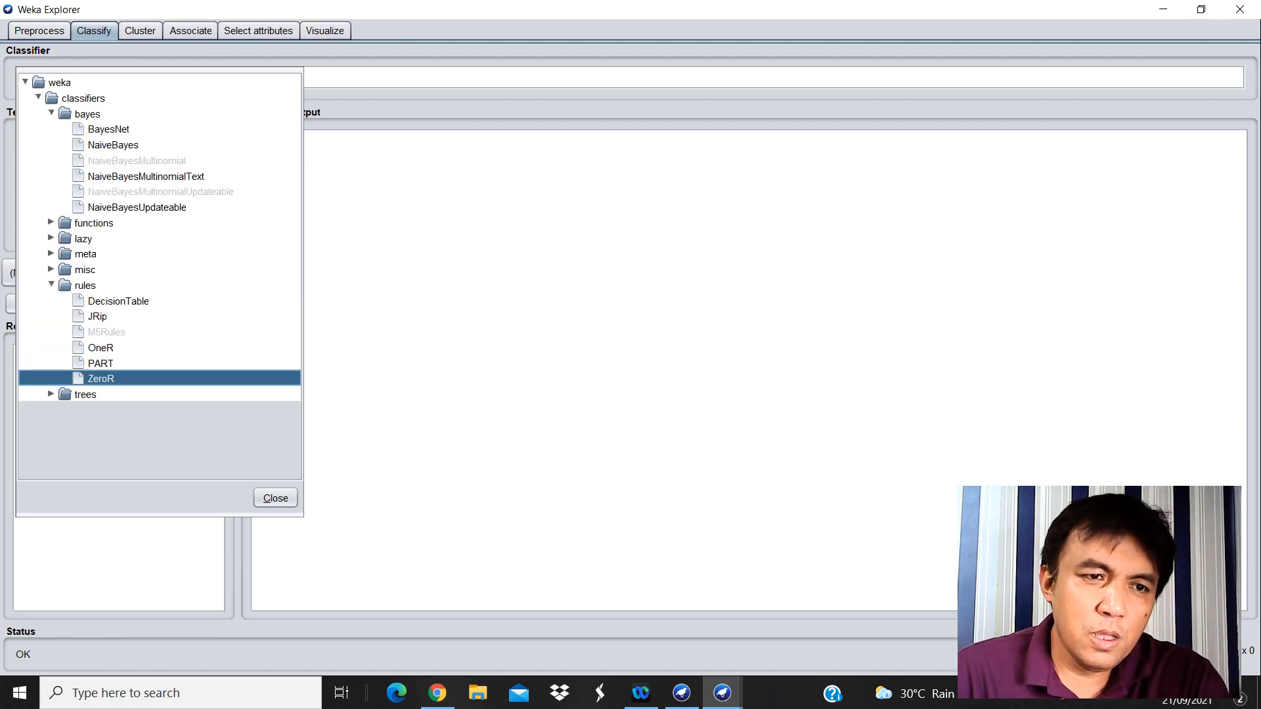
click(51, 223)
click(51, 410)
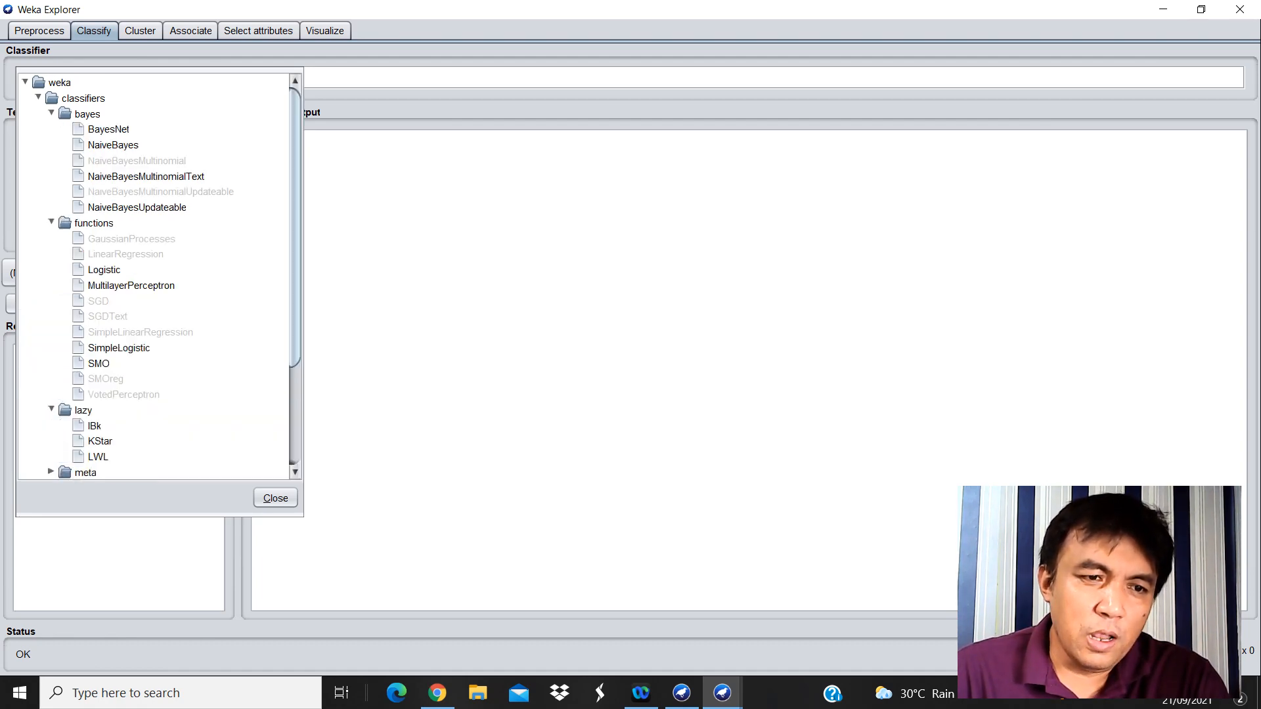
scroll(151, 276, down, 3)
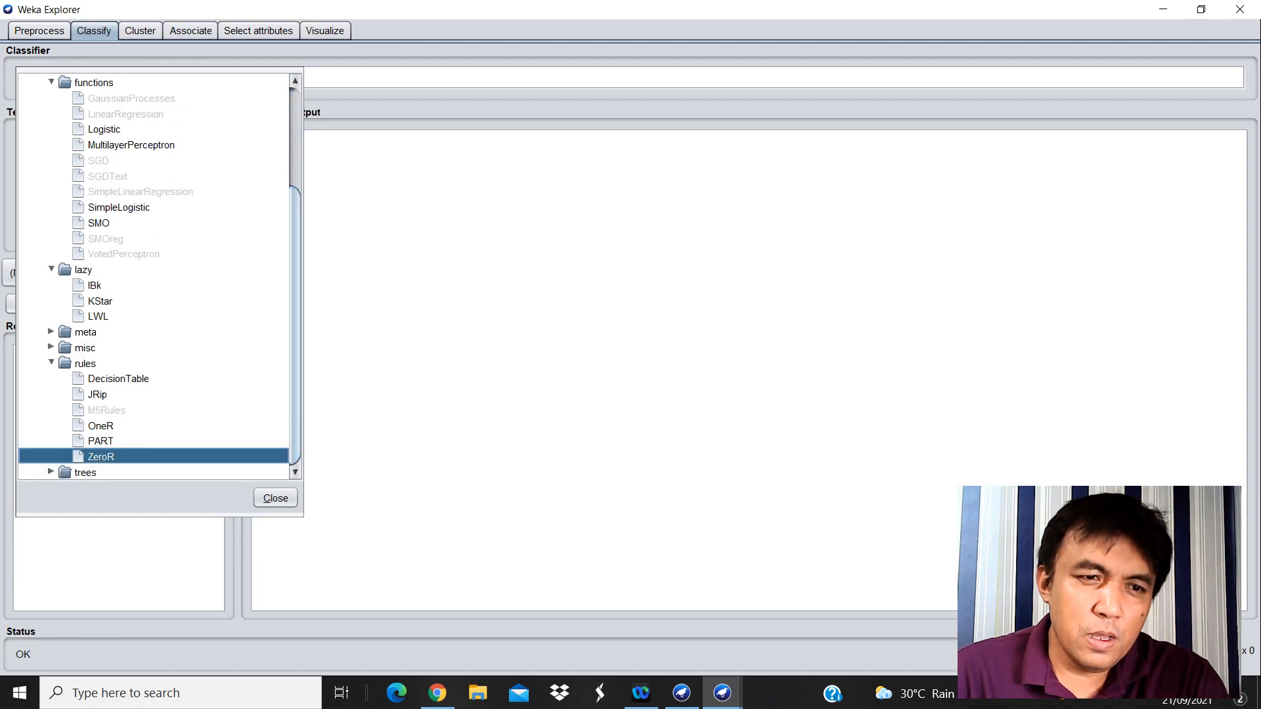
click(52, 332)
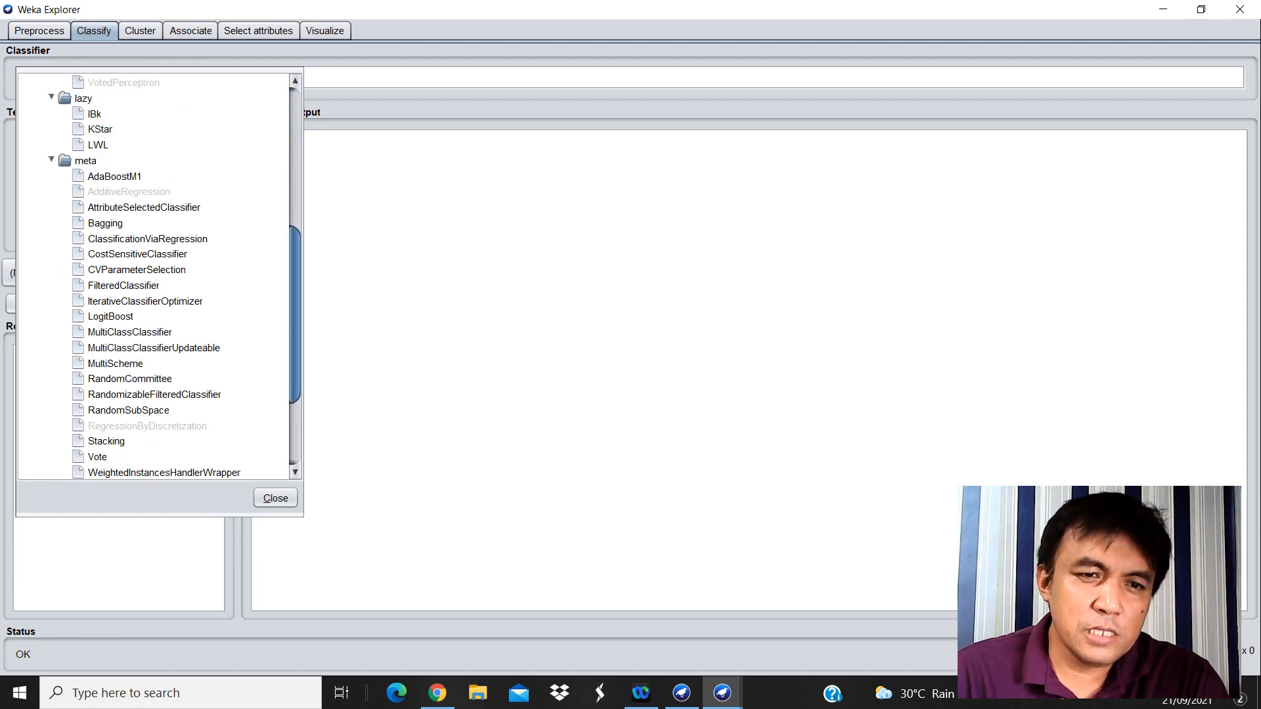
scroll(151, 276, down, 3)
click(51, 347)
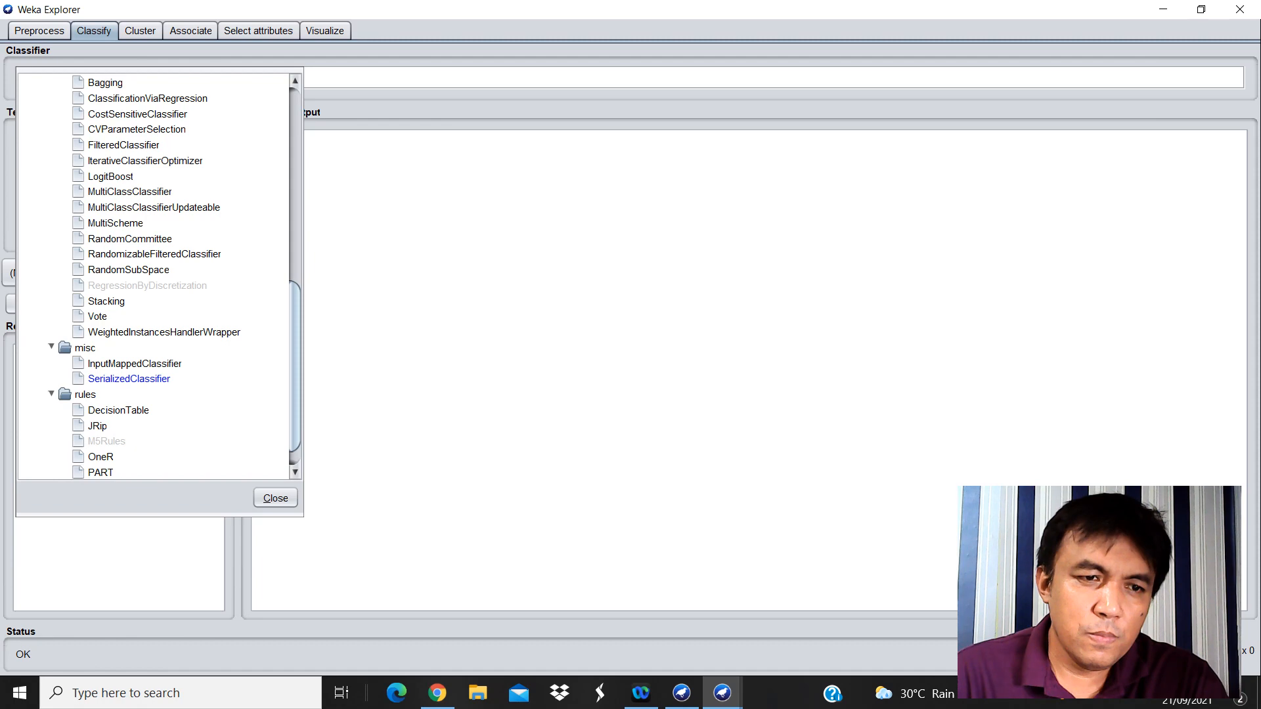
scroll(151, 275, down, 1)
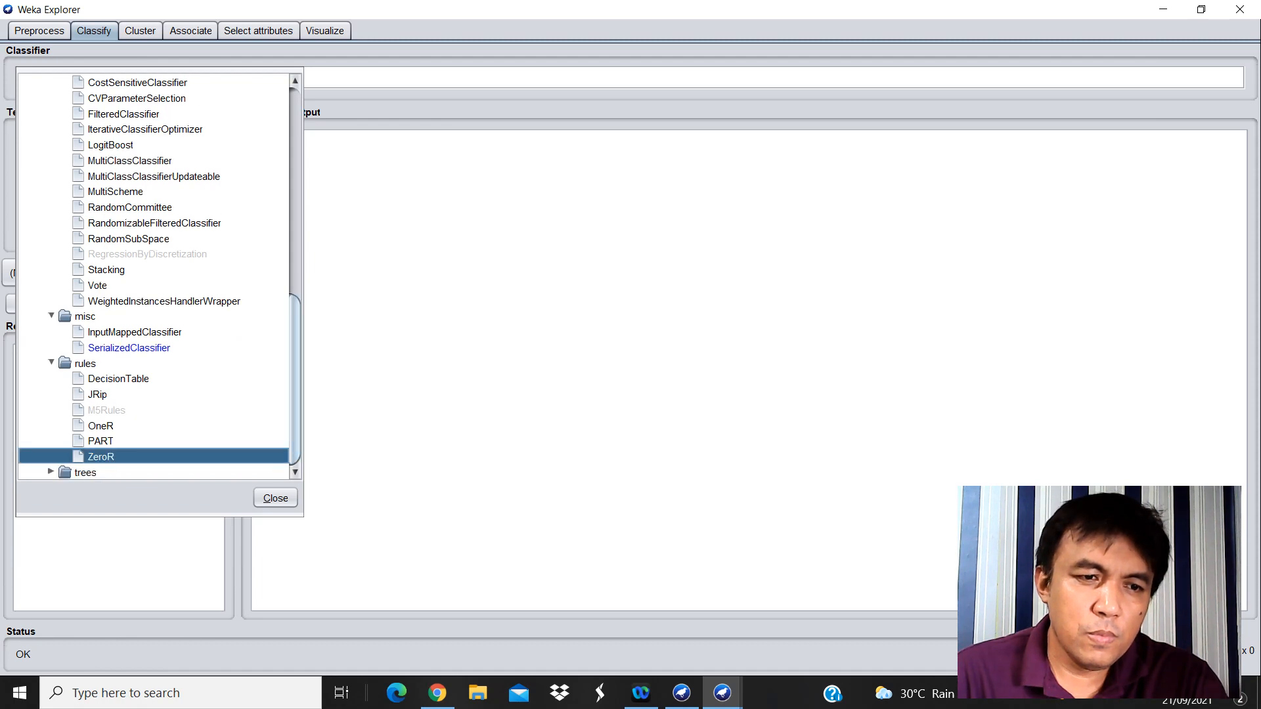
click(51, 472)
scroll(151, 276, up, 15)
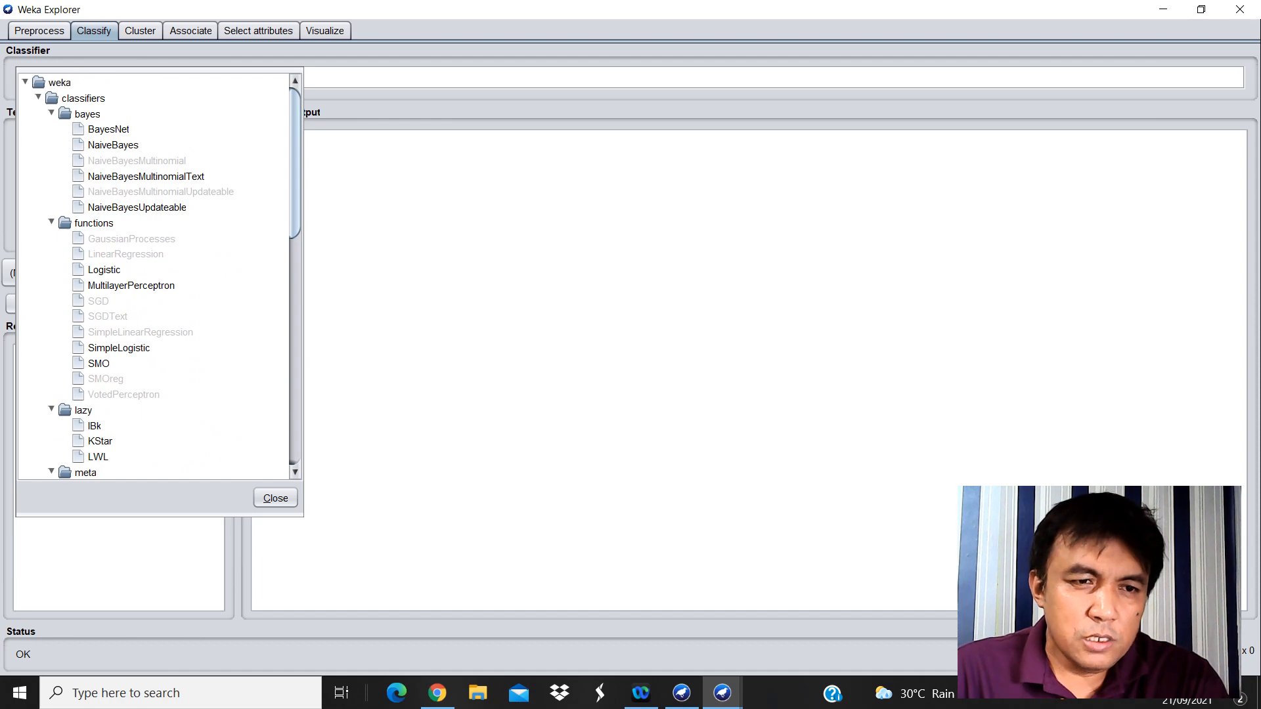
scroll(151, 276, down, 3)
scroll(151, 276, up, 2)
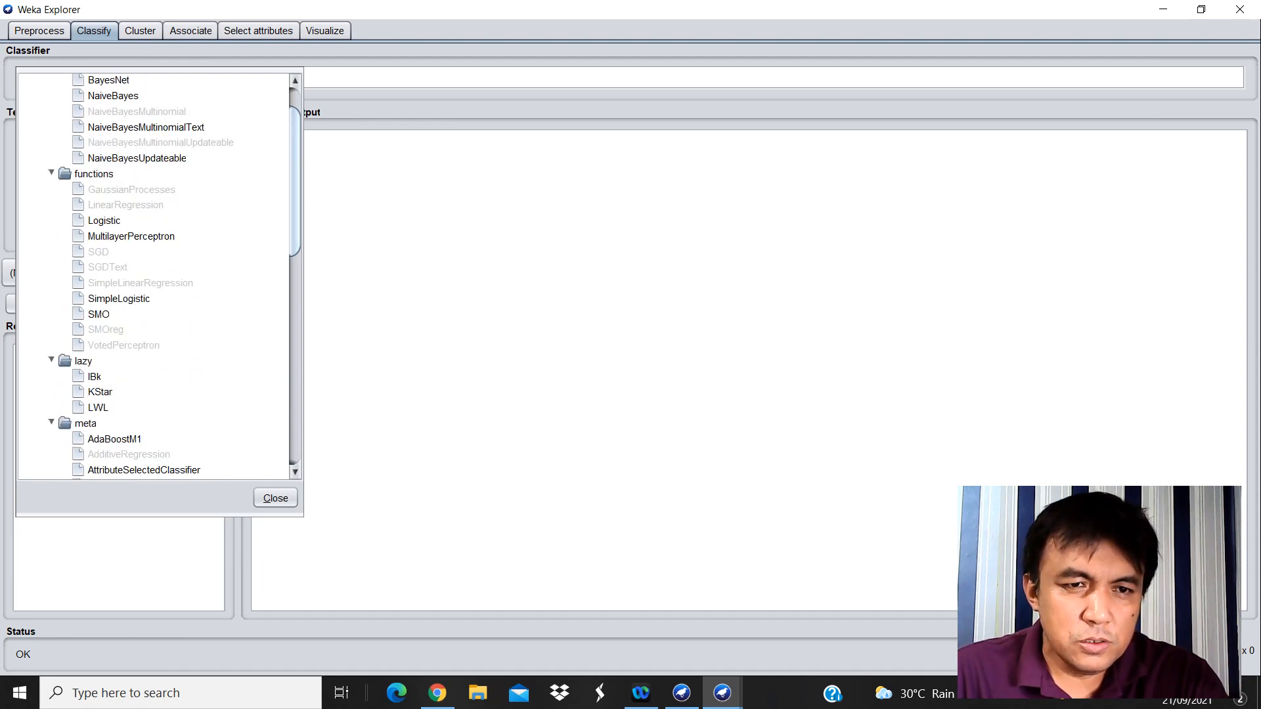
scroll(151, 276, down, 3)
scroll(151, 276, down, 4)
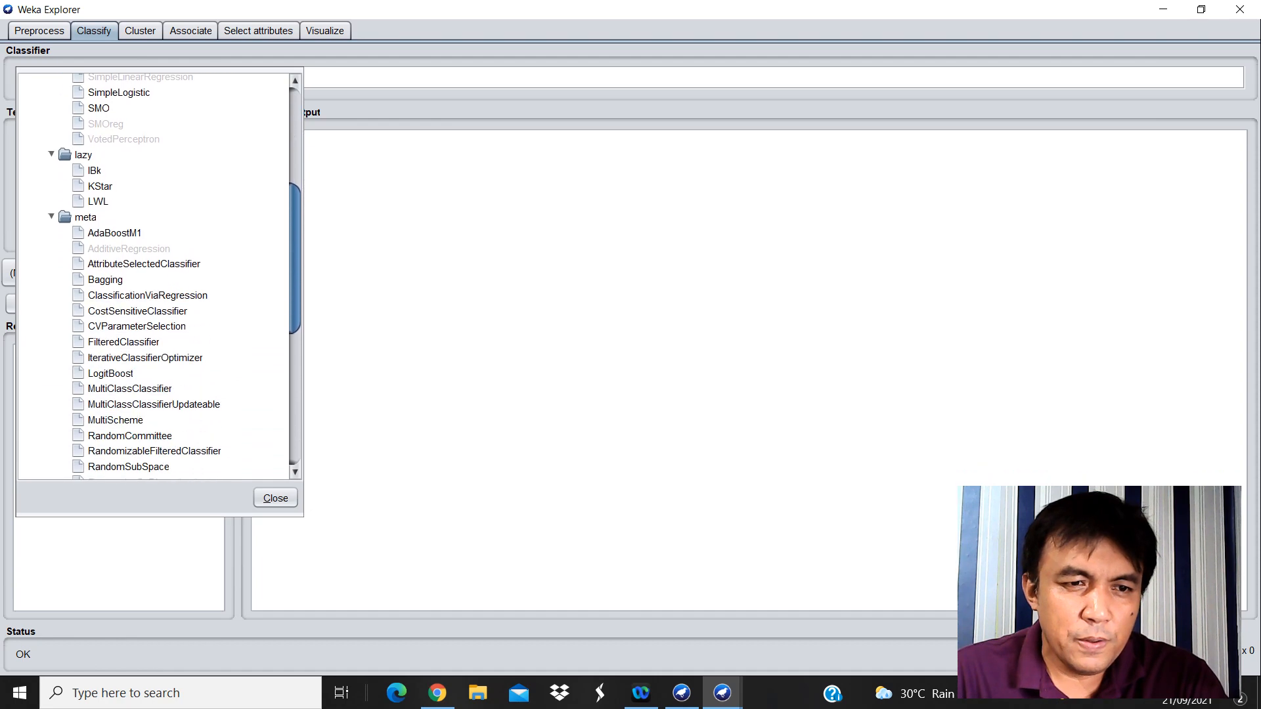
scroll(151, 275, up, 10)
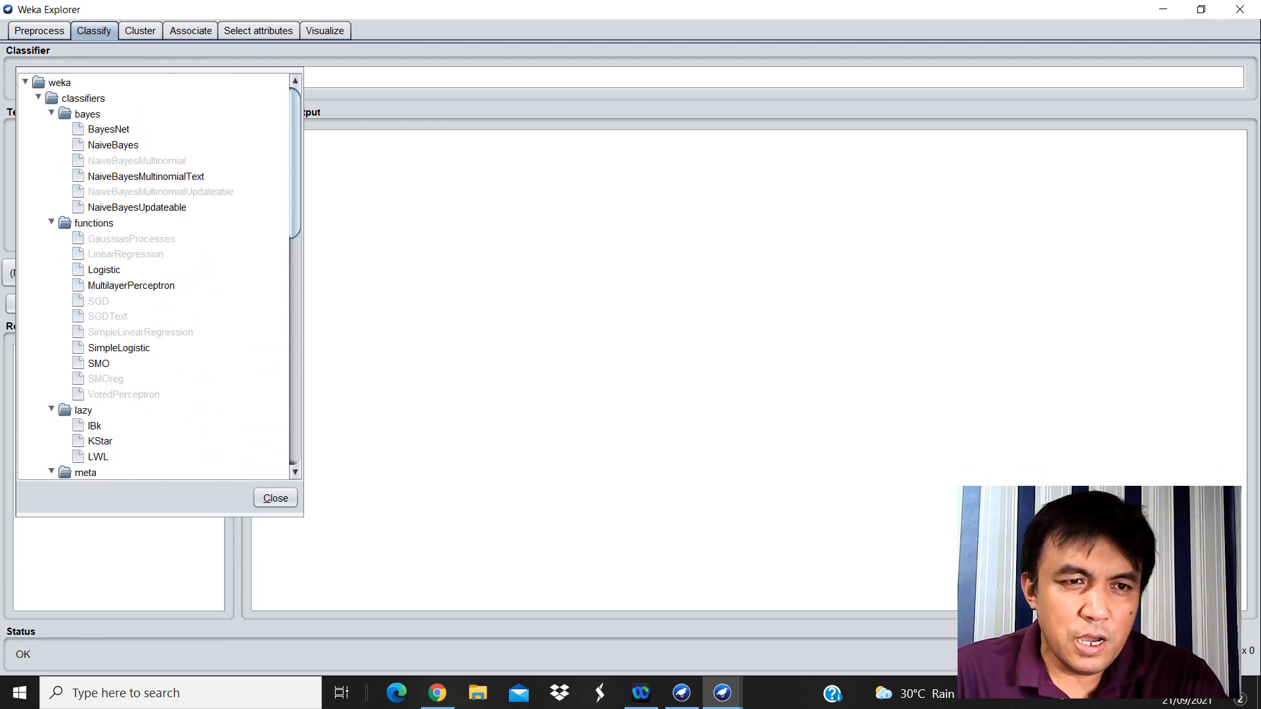
Select the BayesNet classifier from the bayes group and run it on the coffee bean data.
click(108, 129)
click(43, 78)
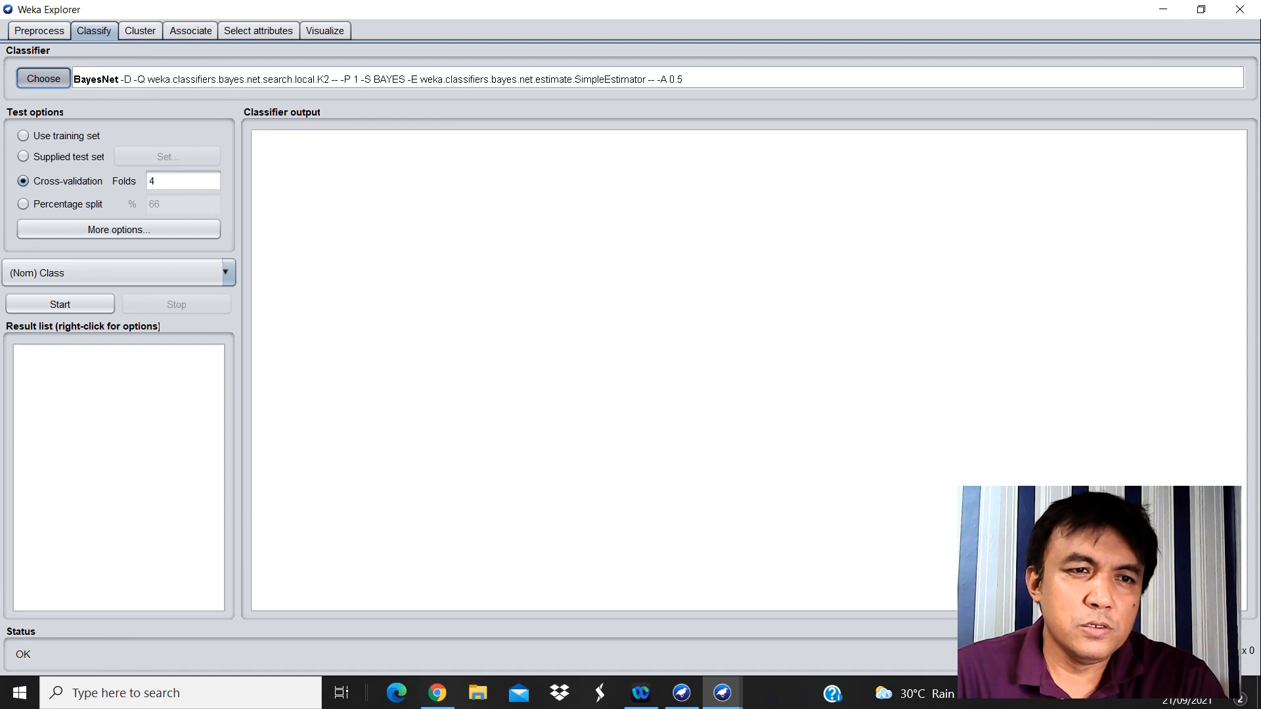
click(276, 498)
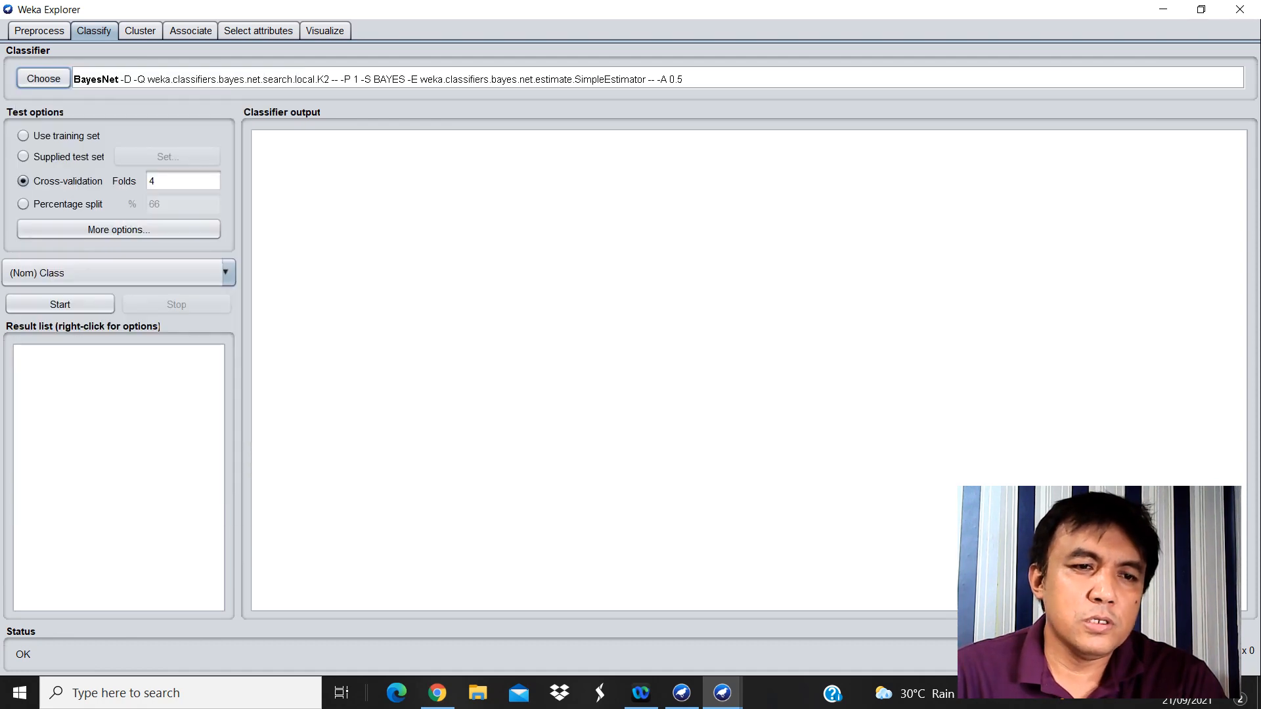
click(54, 304)
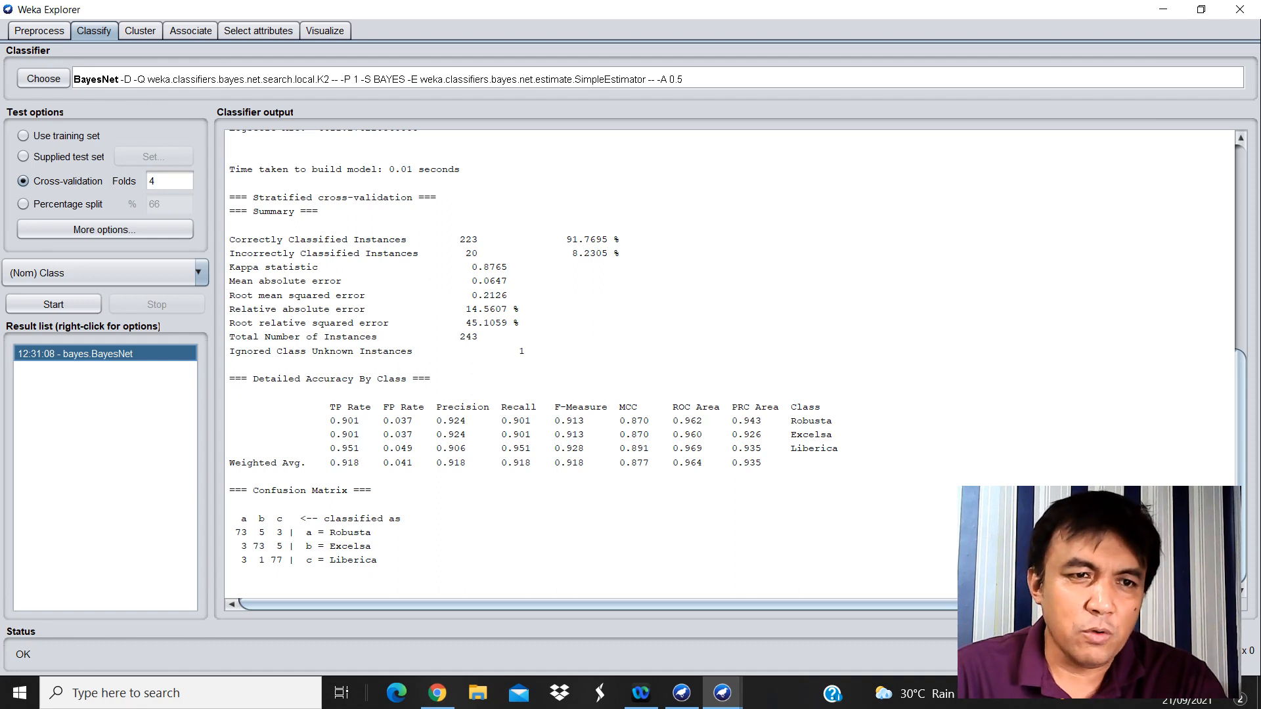
Run the NaiveBayes classifier on the data set and compare its output with the BayesNet result.
click(43, 78)
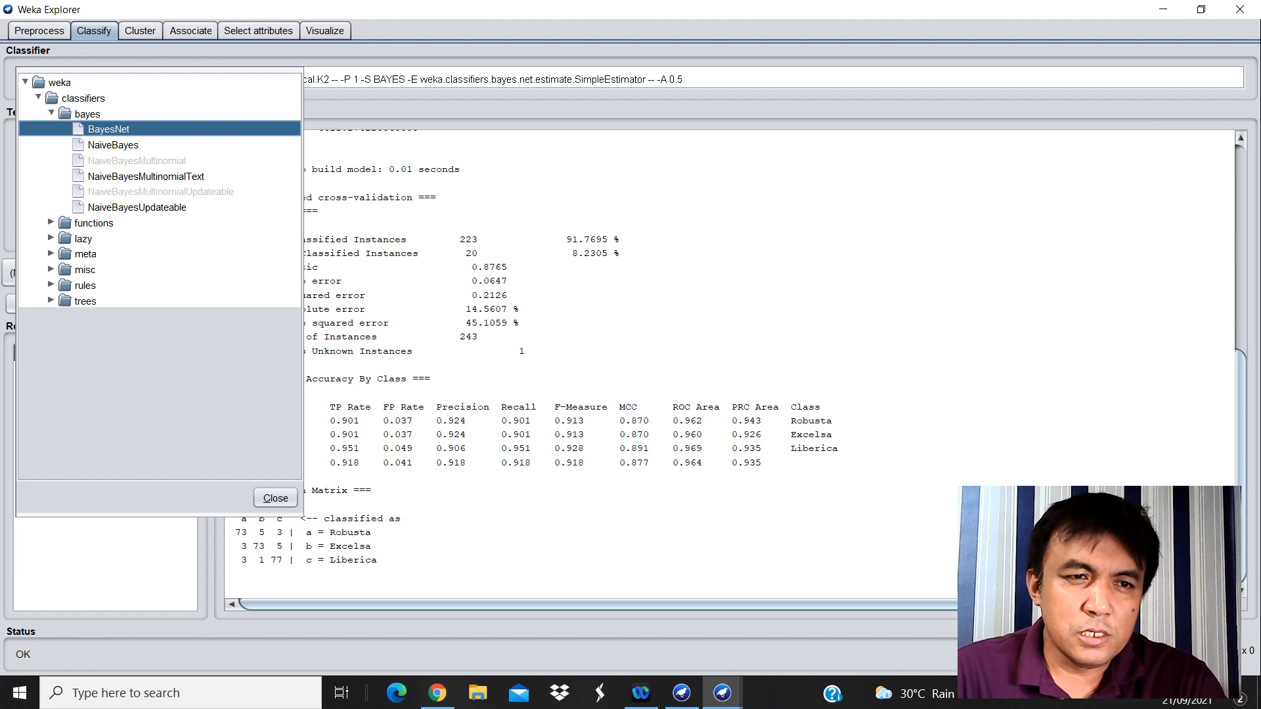
click(113, 145)
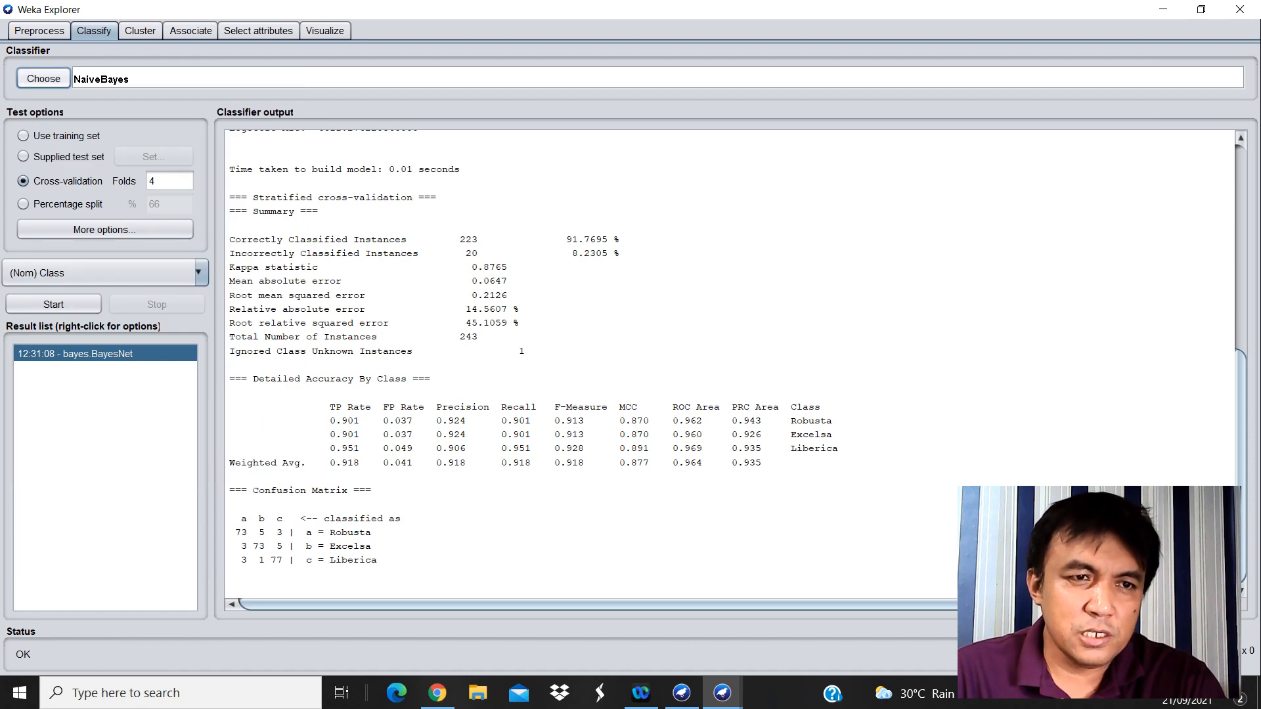
click(53, 304)
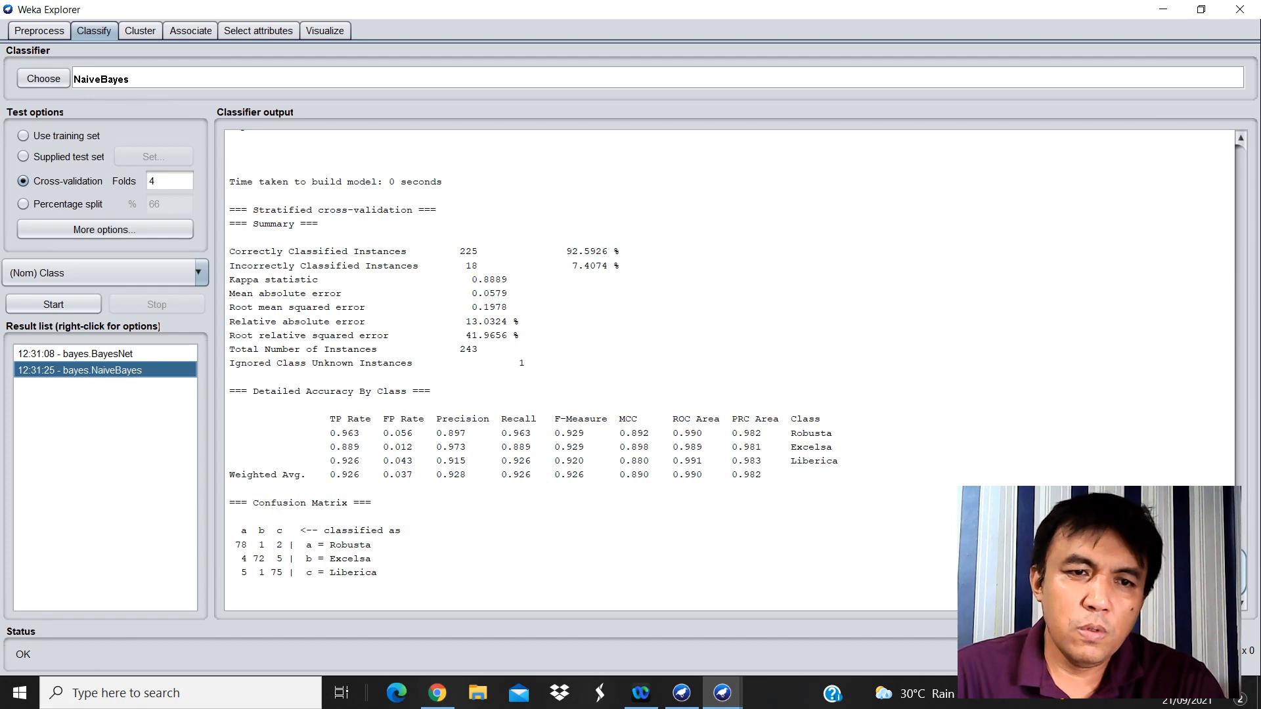
click(75, 354)
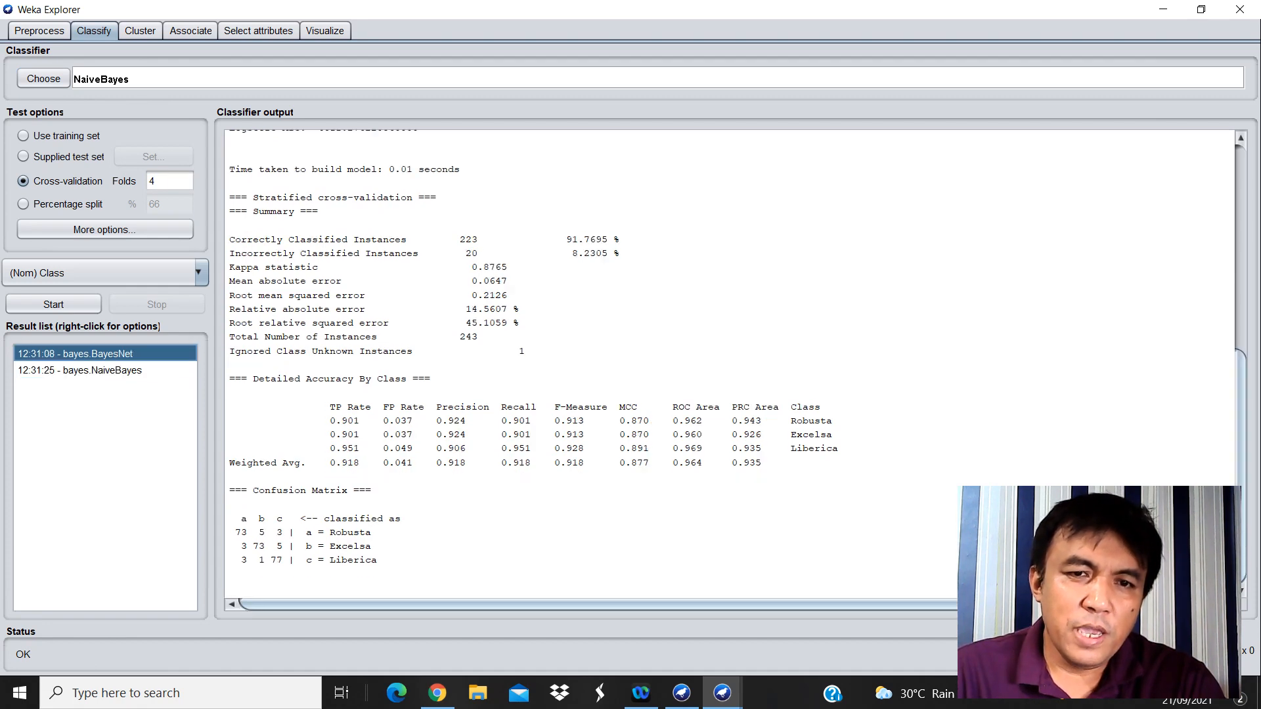
click(79, 370)
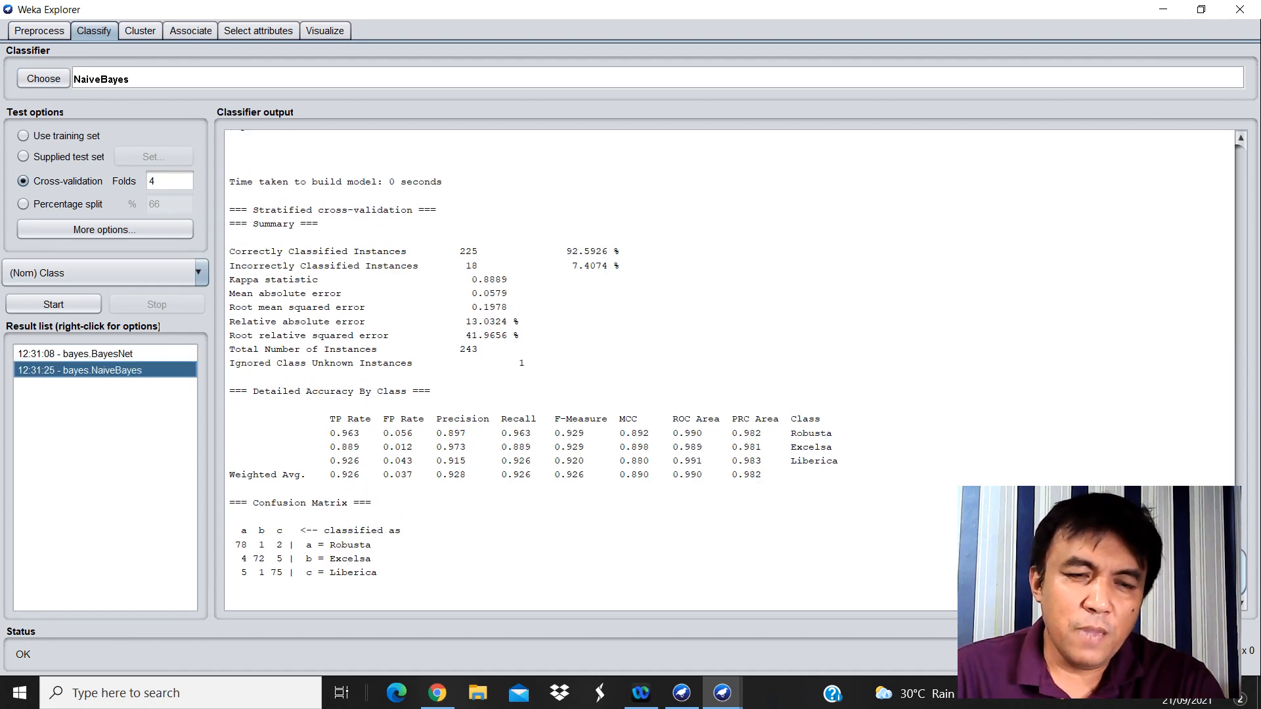
Switch the classifier to NaiveBayesMultinomialText from the bayes group and run the evaluation.
click(44, 78)
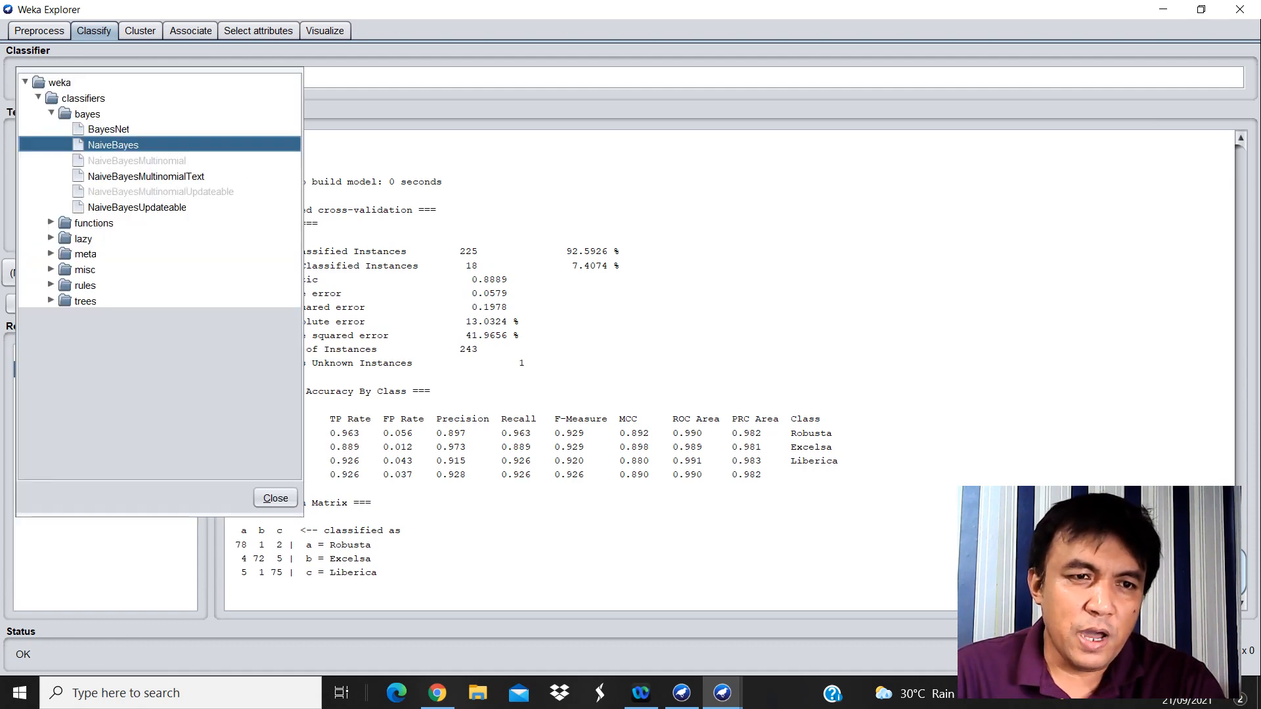
click(145, 177)
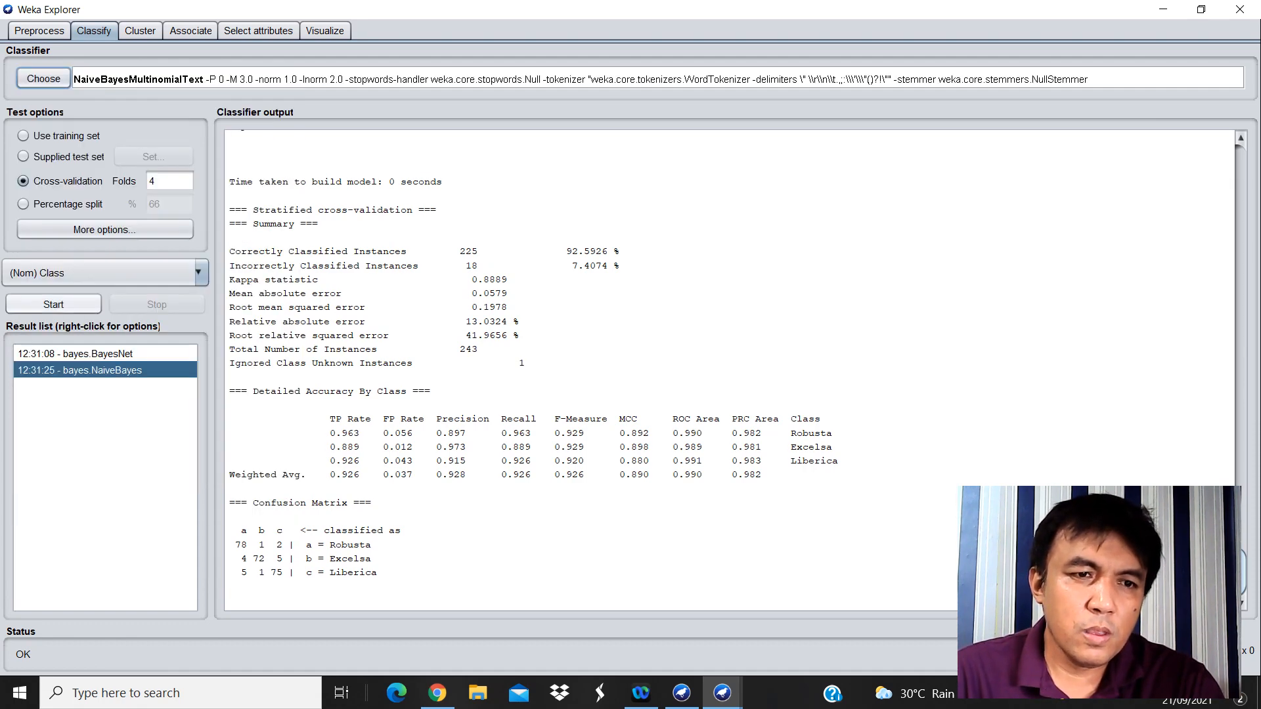
click(53, 304)
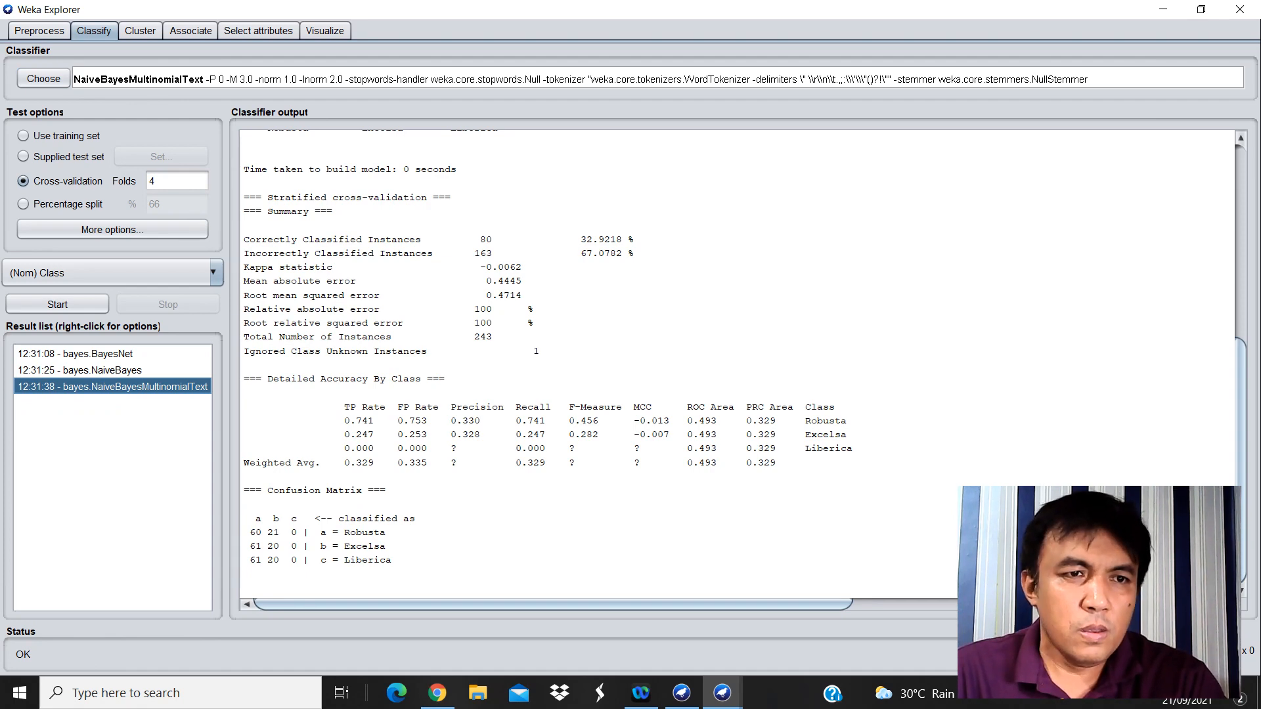
Set the classifier to NaiveBayesUpdateable from the bayes group and run it on the coffee bean data.
click(43, 78)
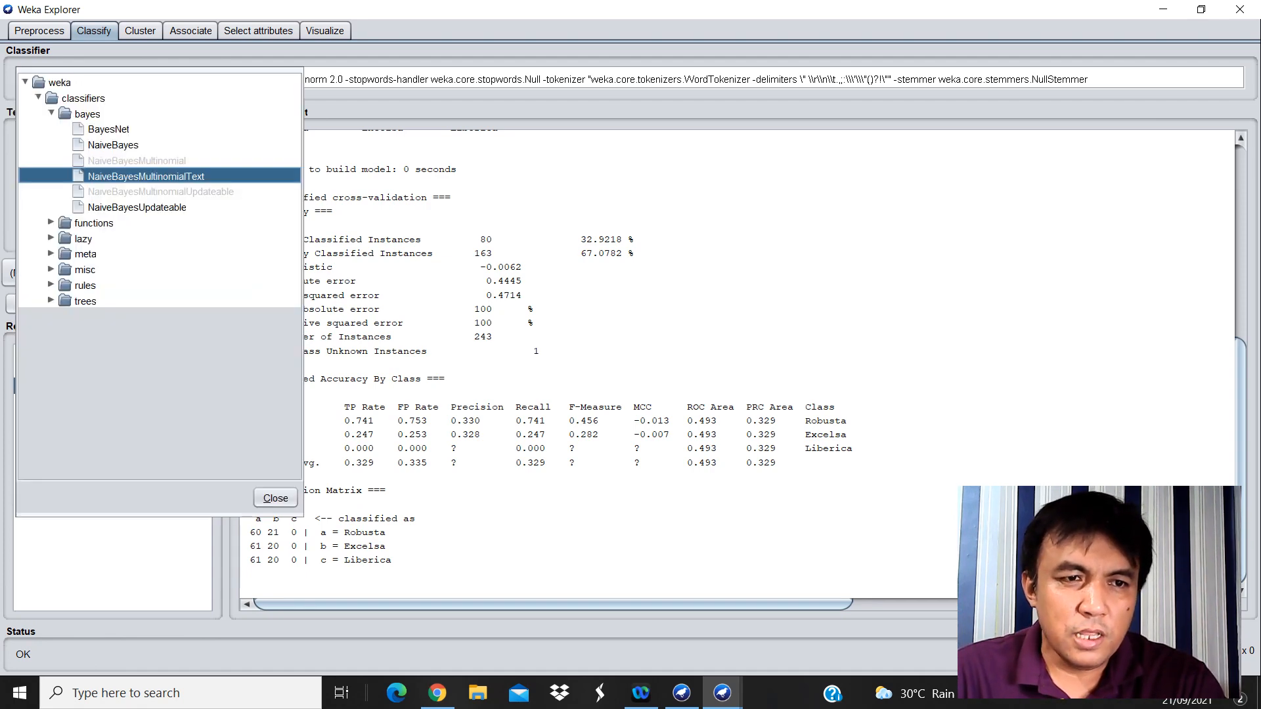
click(136, 207)
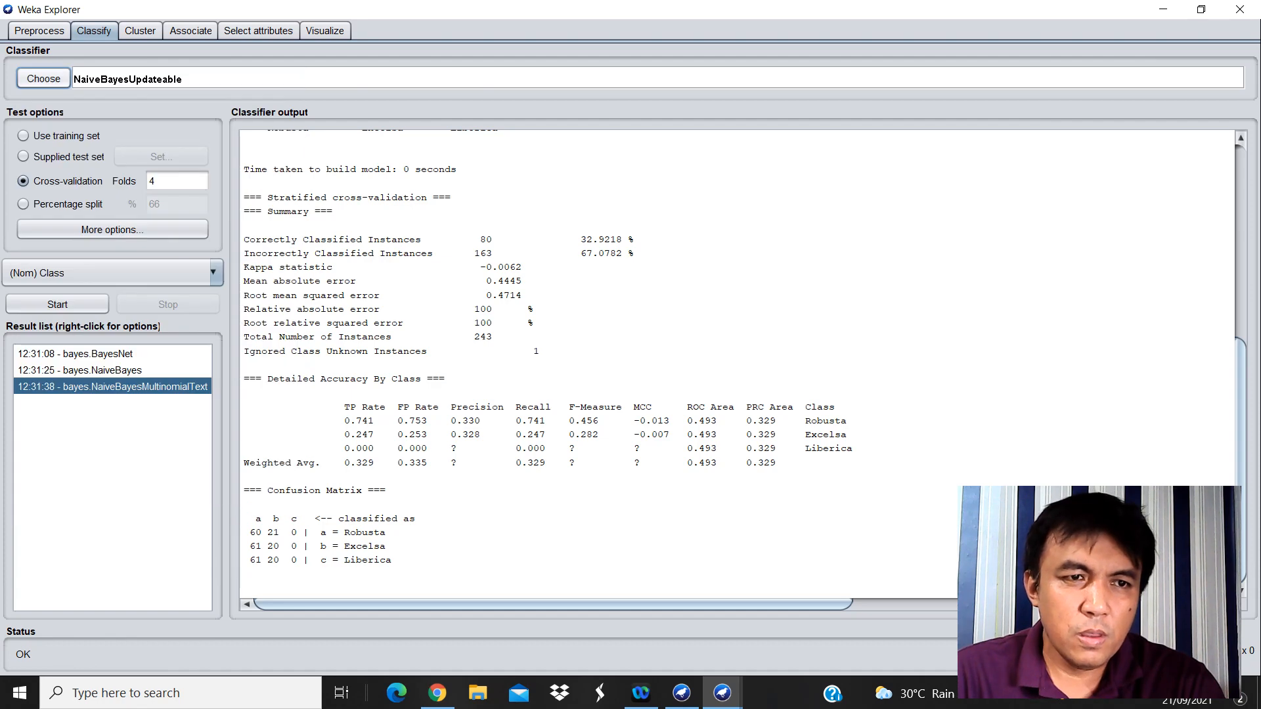
click(43, 78)
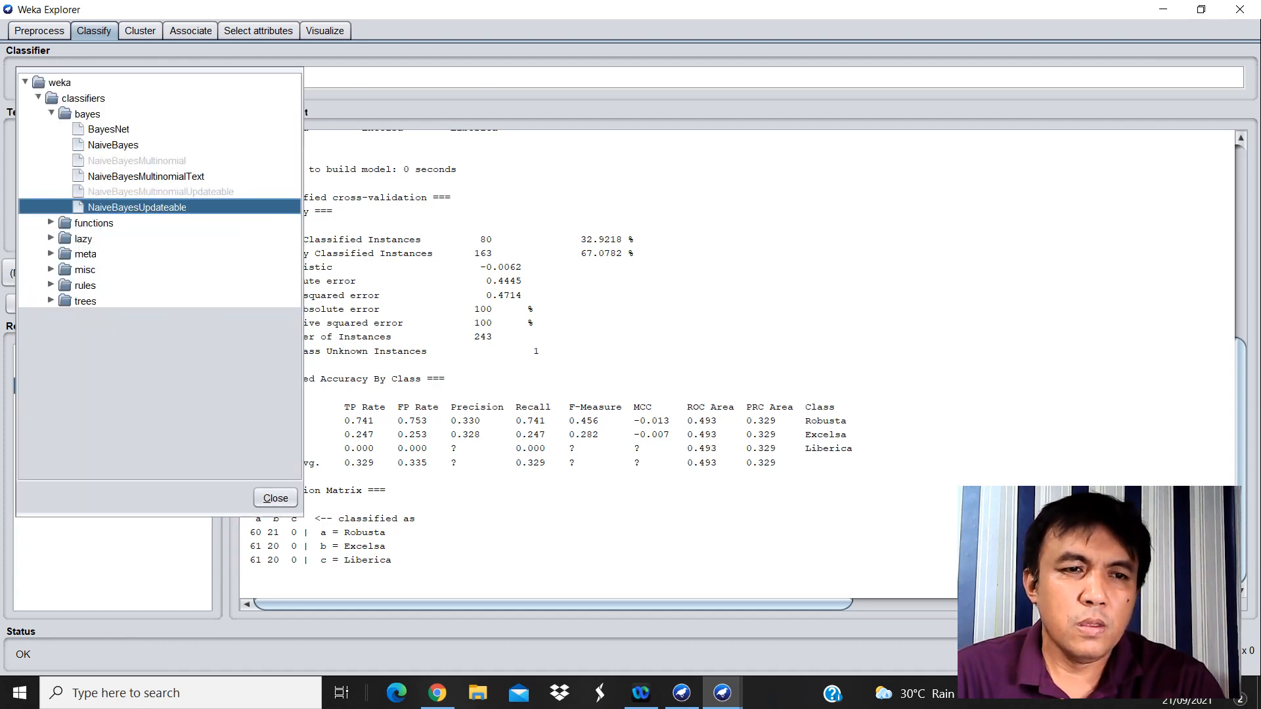
click(137, 207)
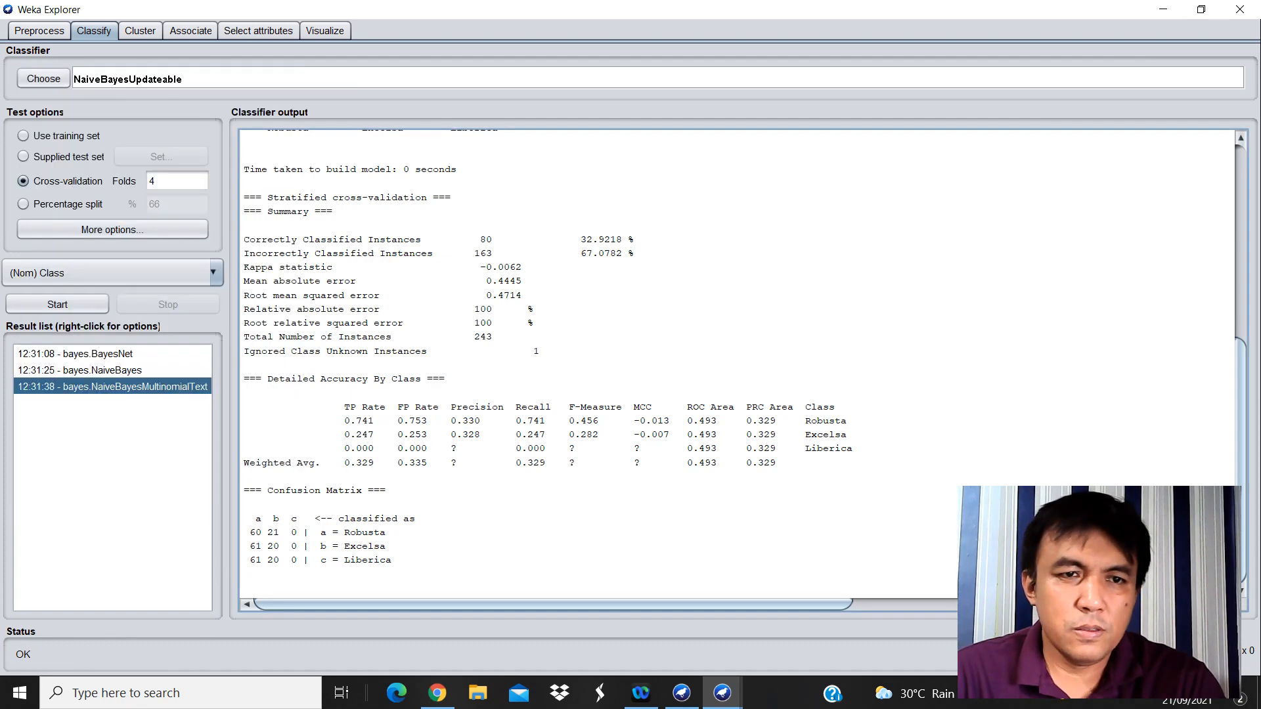
click(57, 304)
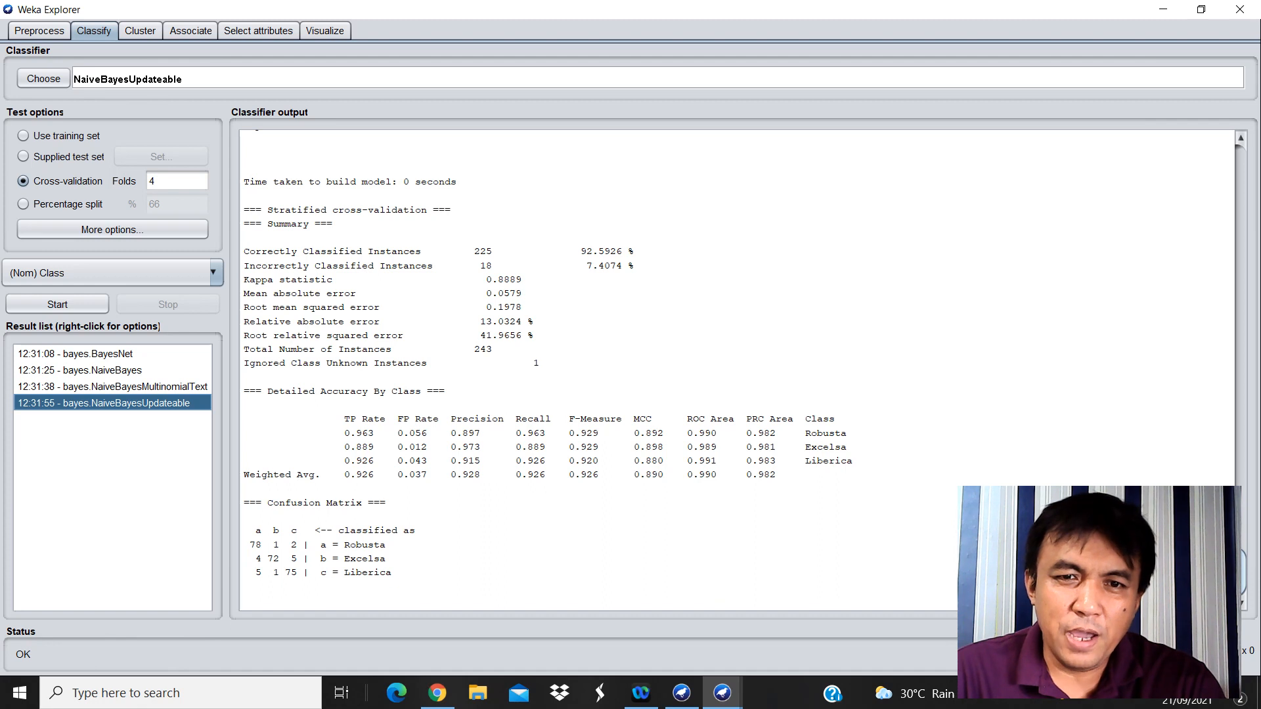
Compare the stored BayesNet, NaiveBayes and NaiveBayesUpdateable results in the list of completed runs.
click(75, 353)
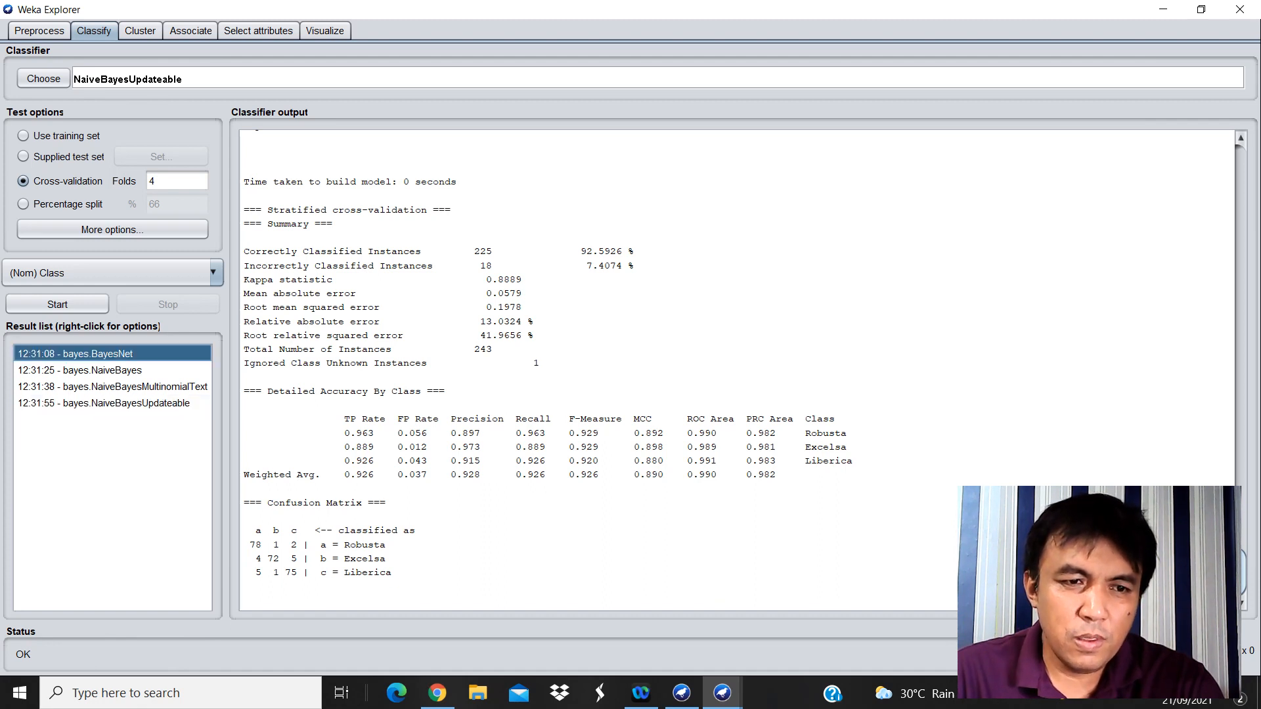
click(79, 370)
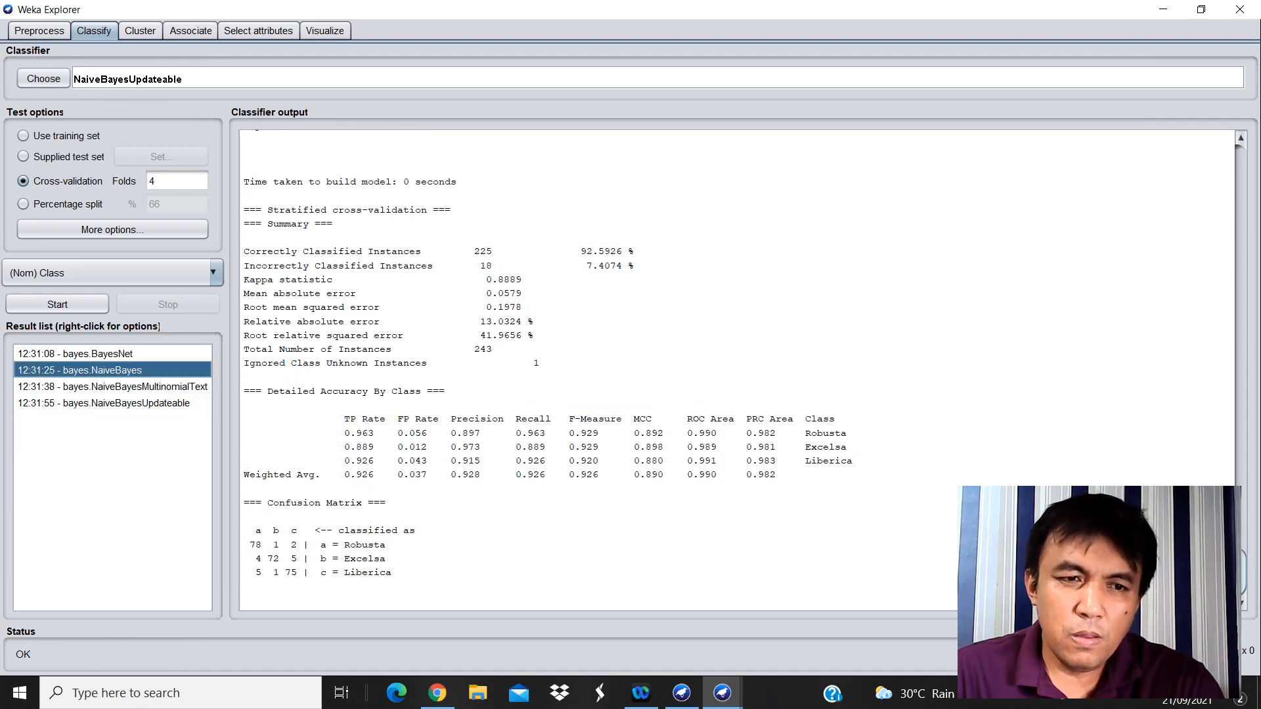
click(103, 403)
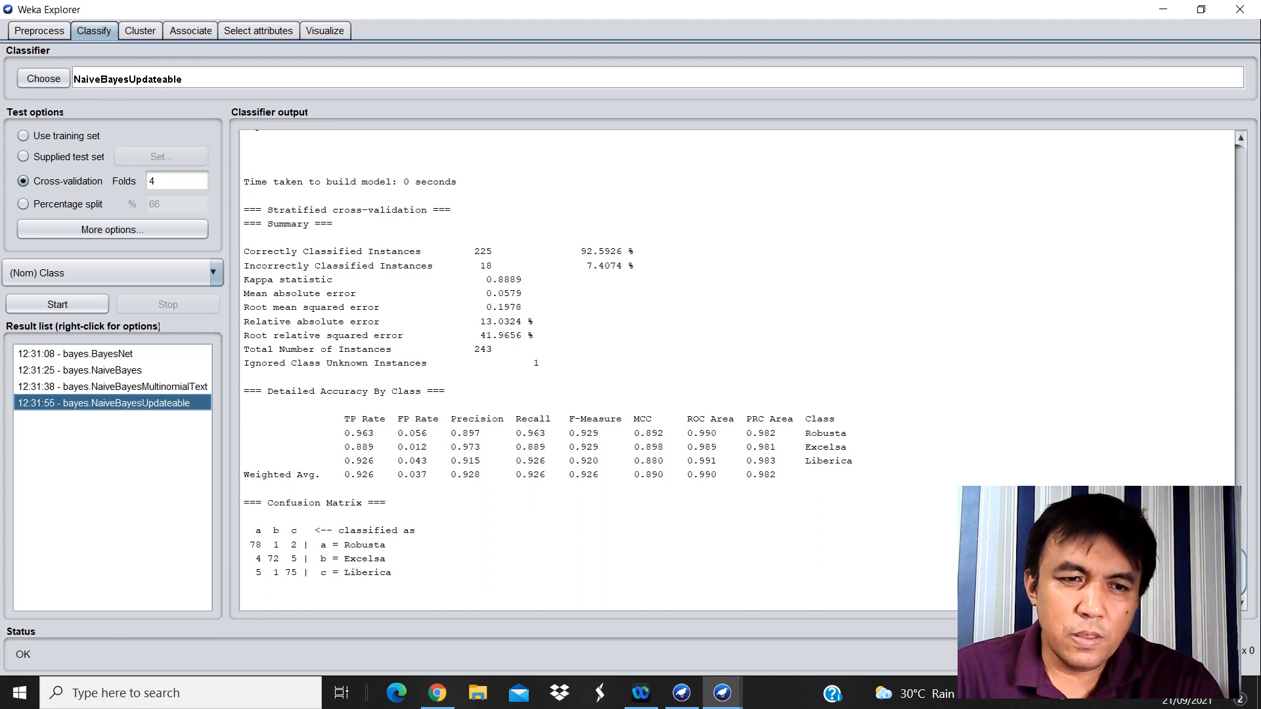
click(80, 371)
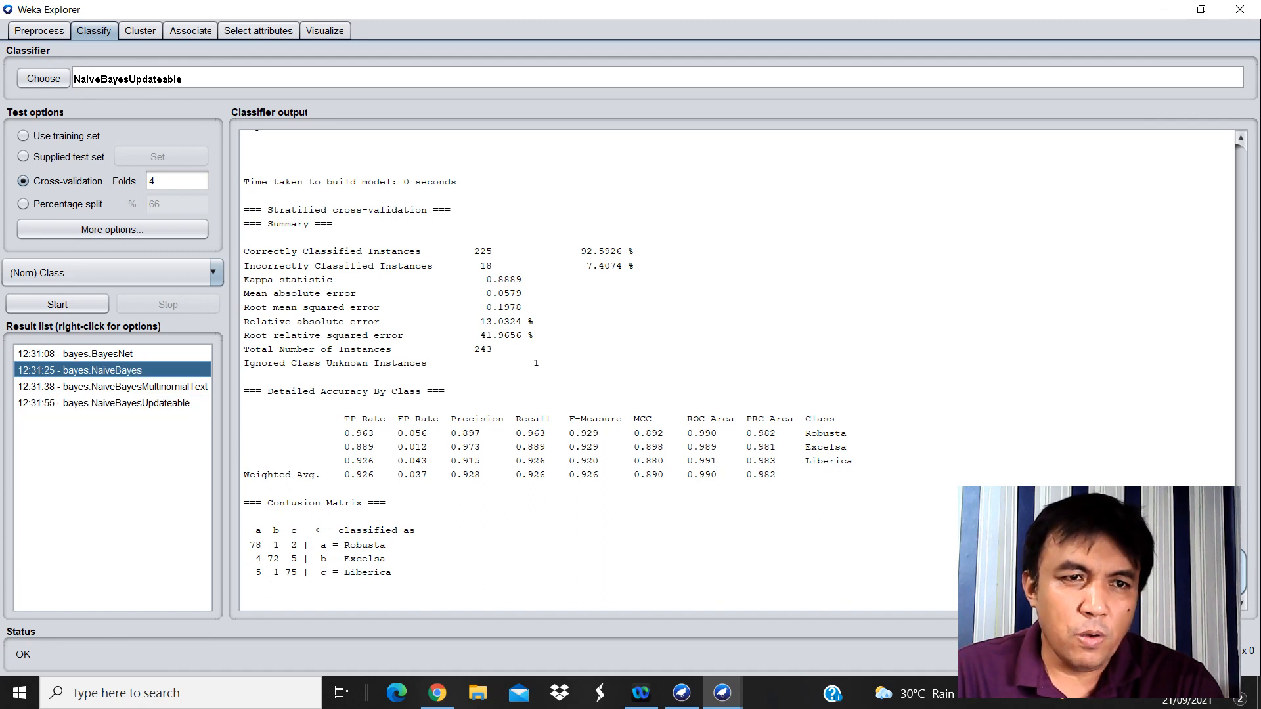
Choose the Logistic classifier from the functions group and run it on the coffee bean data.
click(43, 78)
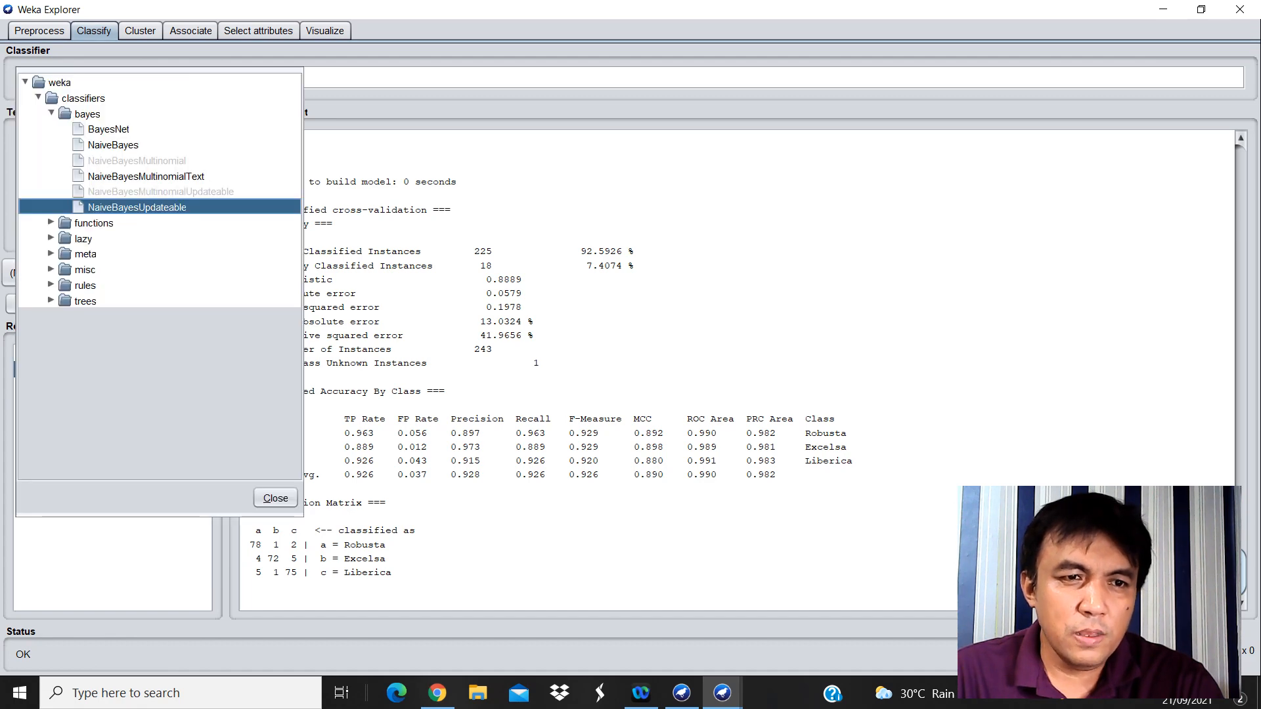
click(52, 223)
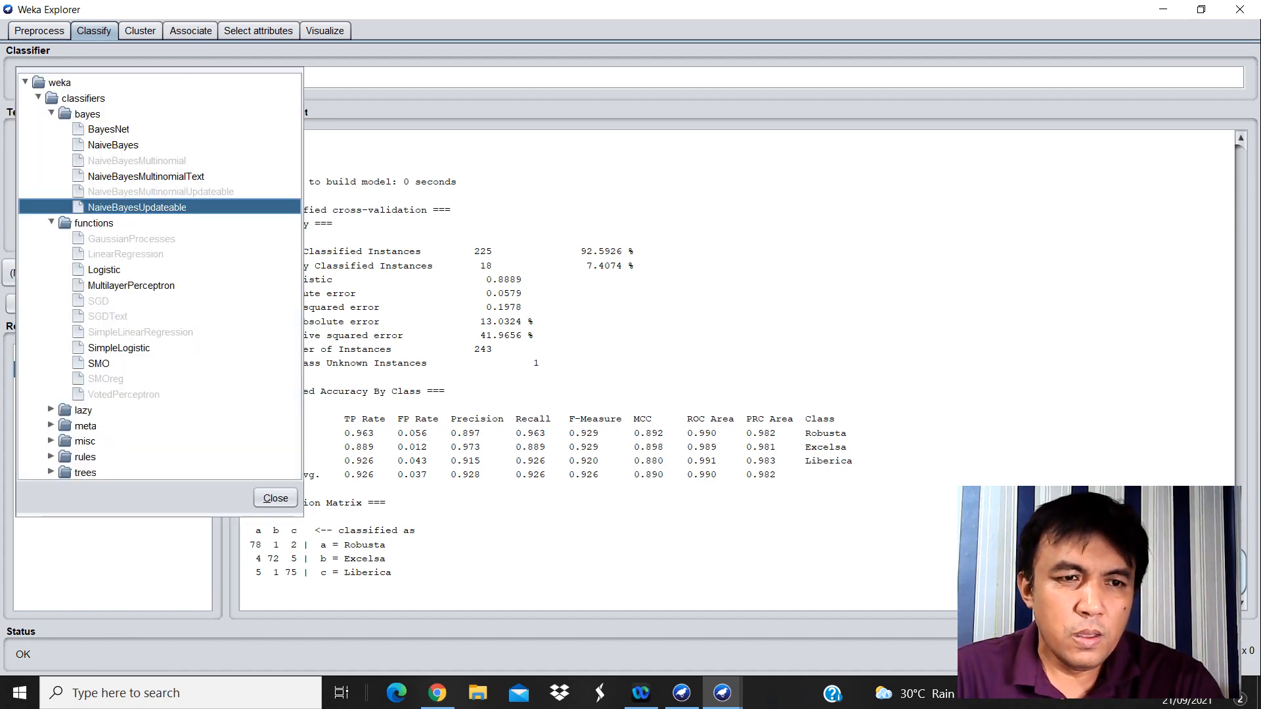
click(104, 270)
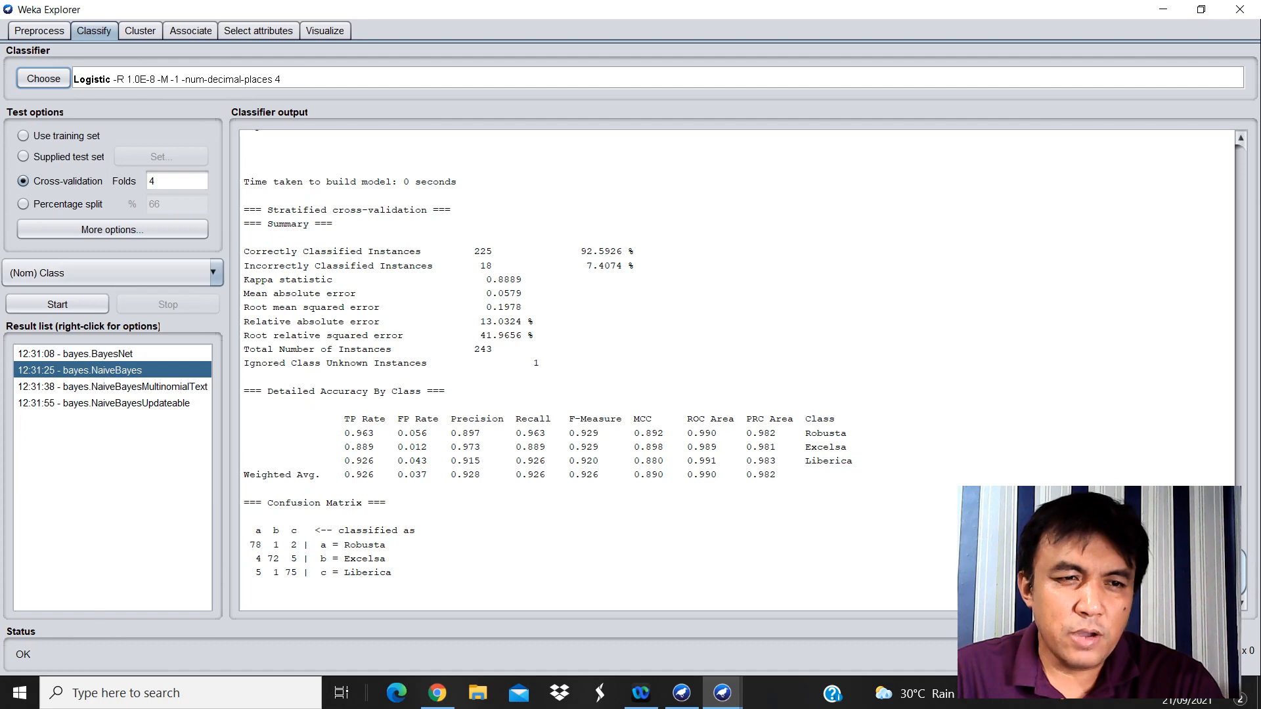
click(57, 304)
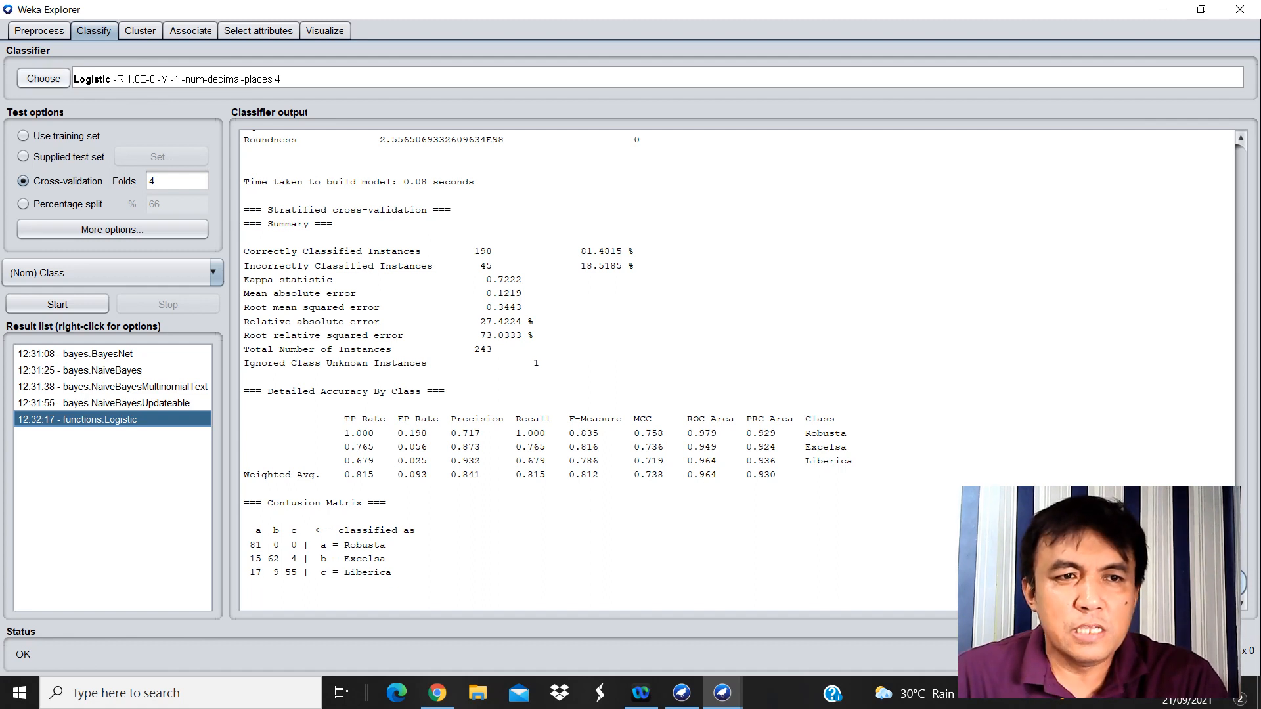
Choose the MultilayerPerceptron classifier from the functions group, start its evaluation and view the run information in its output.
click(43, 78)
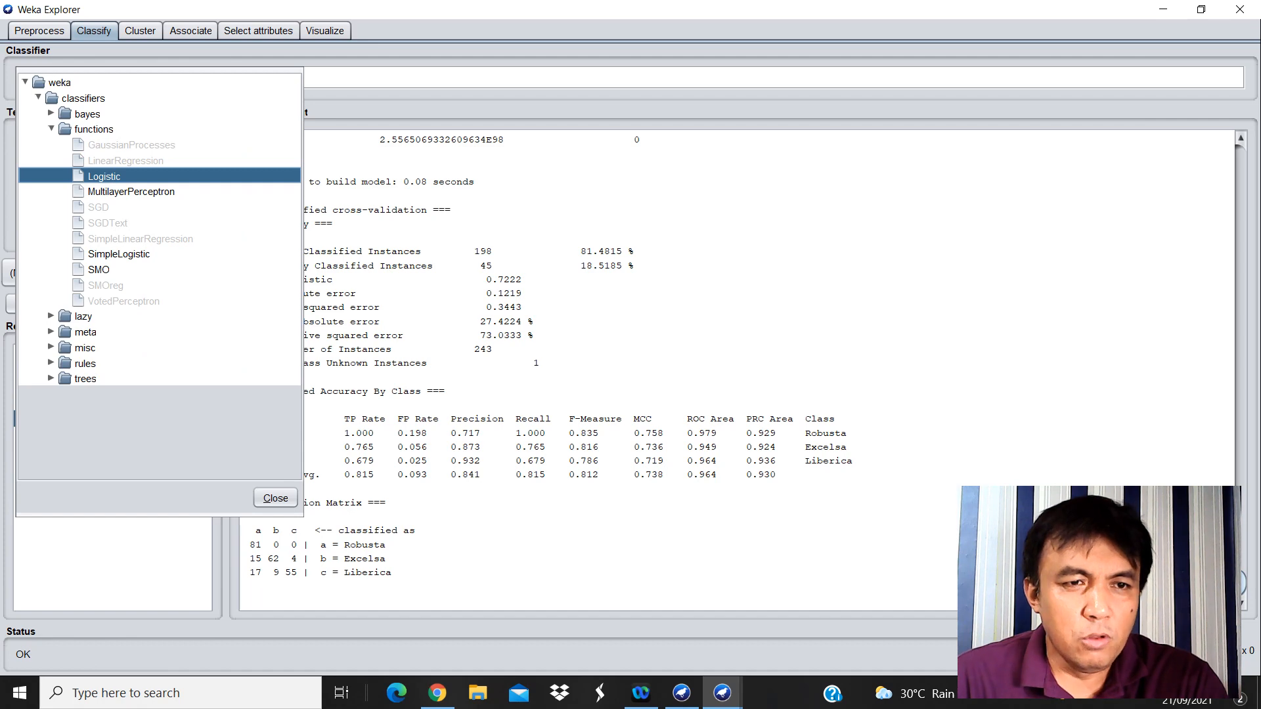
click(130, 191)
click(57, 304)
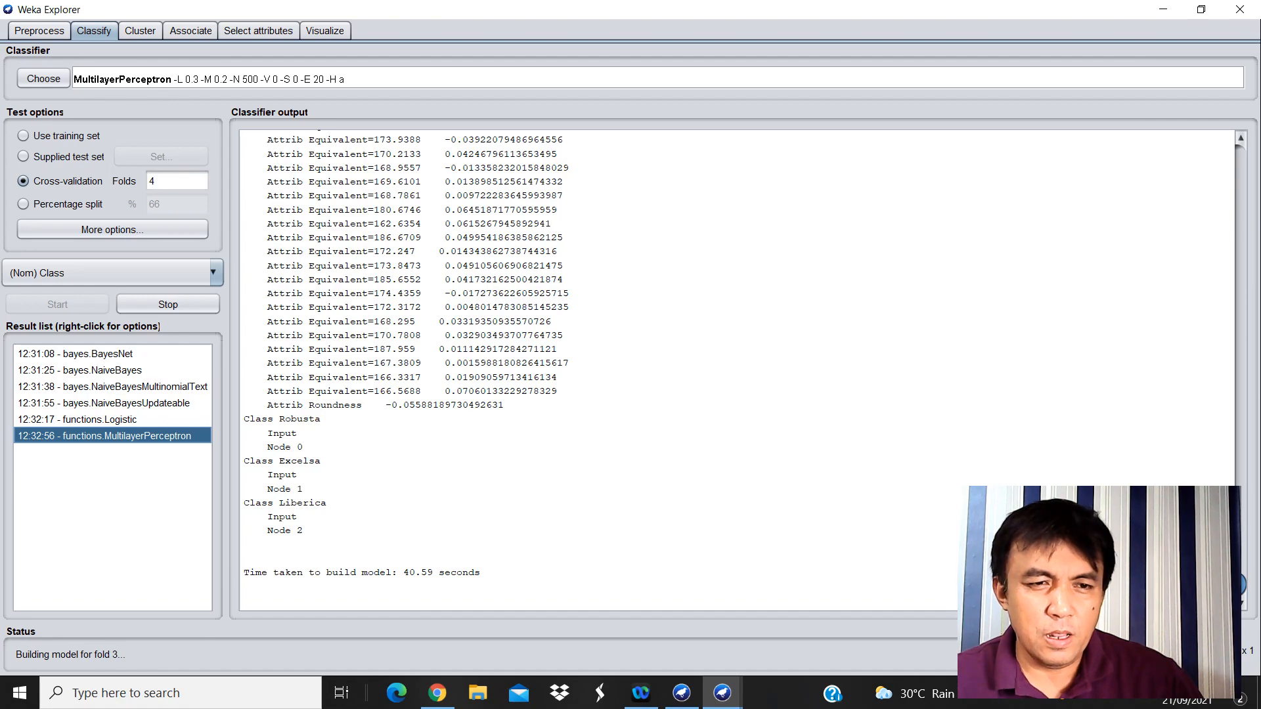
drag(1240, 584, 1240, 156)
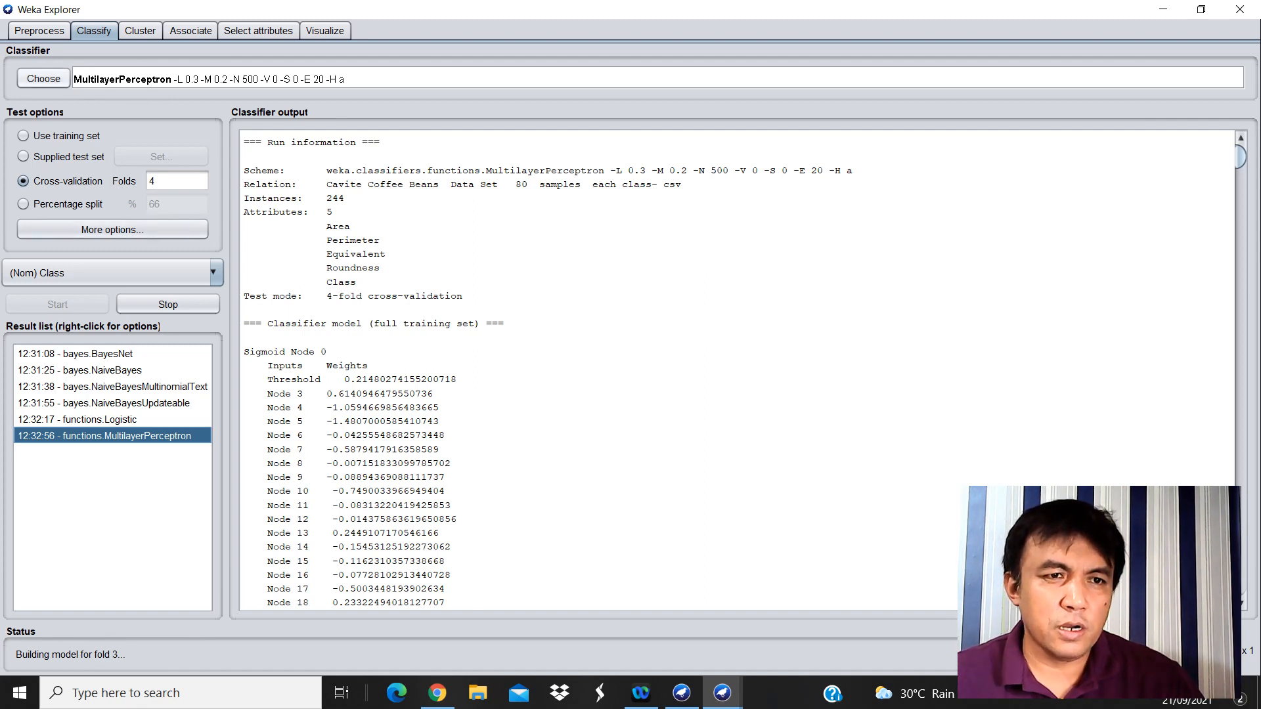
Select the SimpleLogistic classifier from the functions group and stop the running MultilayerPerceptron evaluation.
click(44, 78)
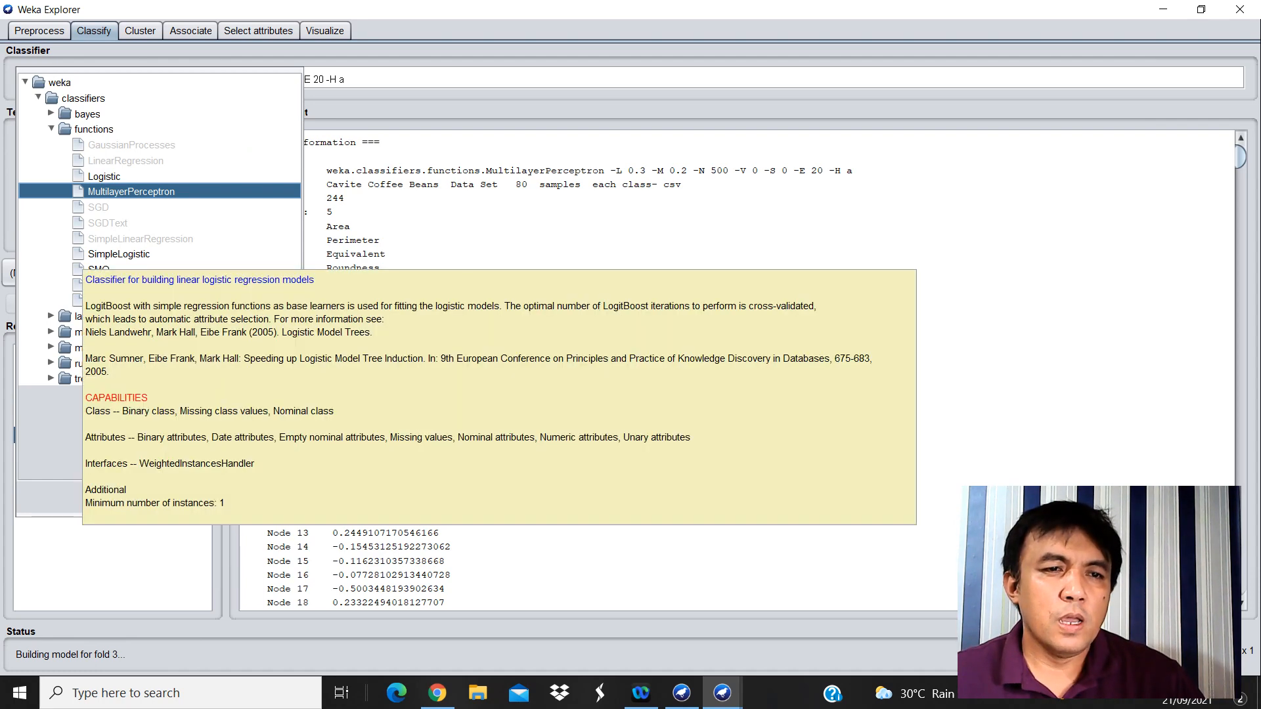
click(119, 255)
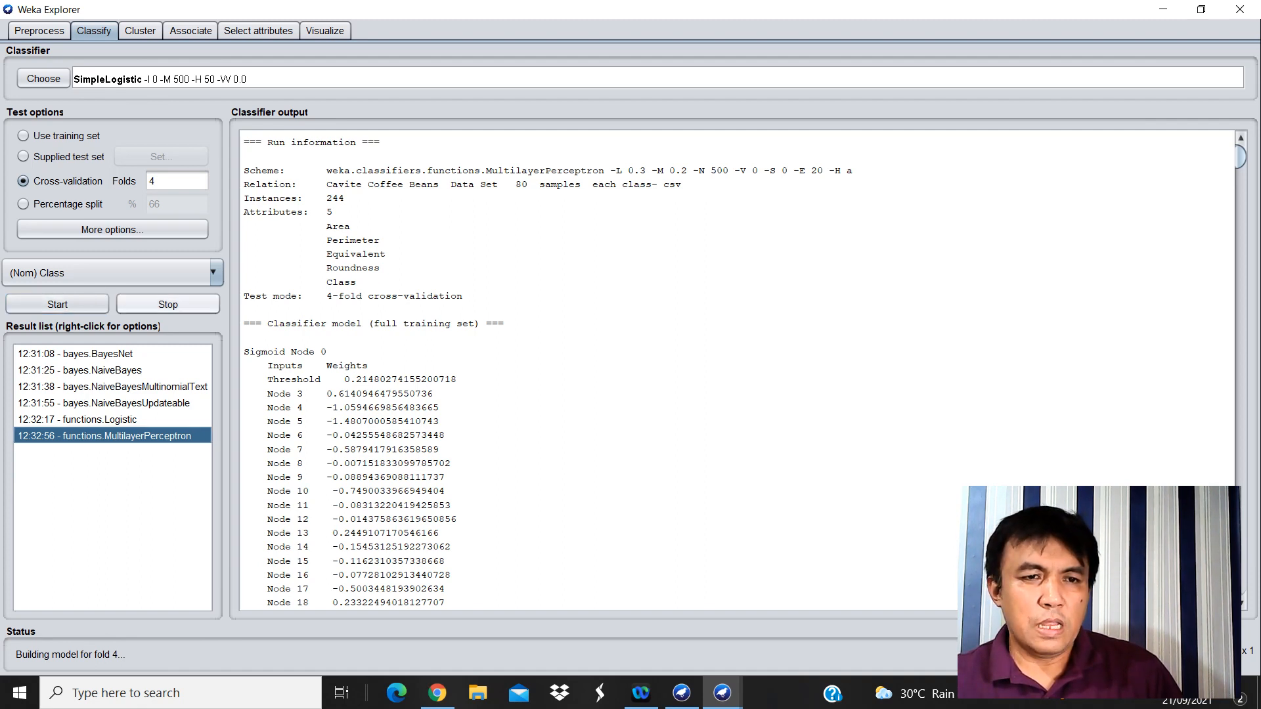
click(168, 304)
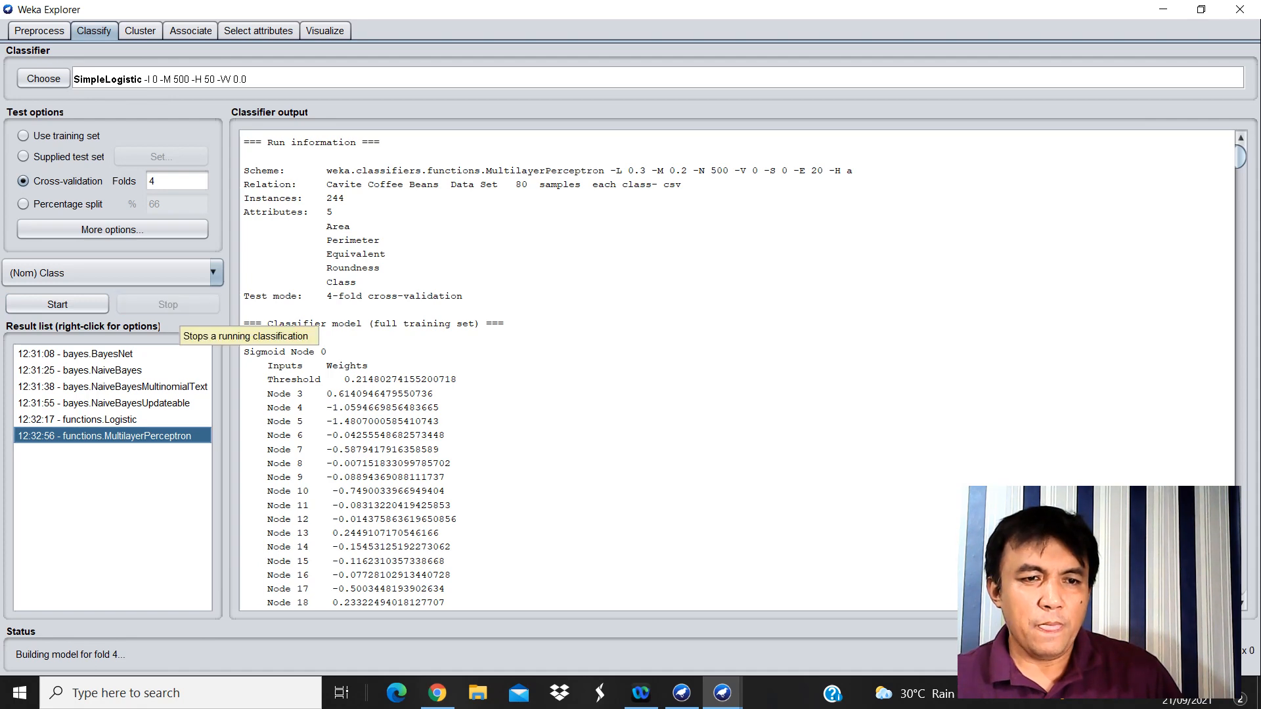
Look through the node weights in the stopped MultilayerPerceptron output and run SimpleLogistic on the coffee bean data.
scroll(736, 369, down, 20)
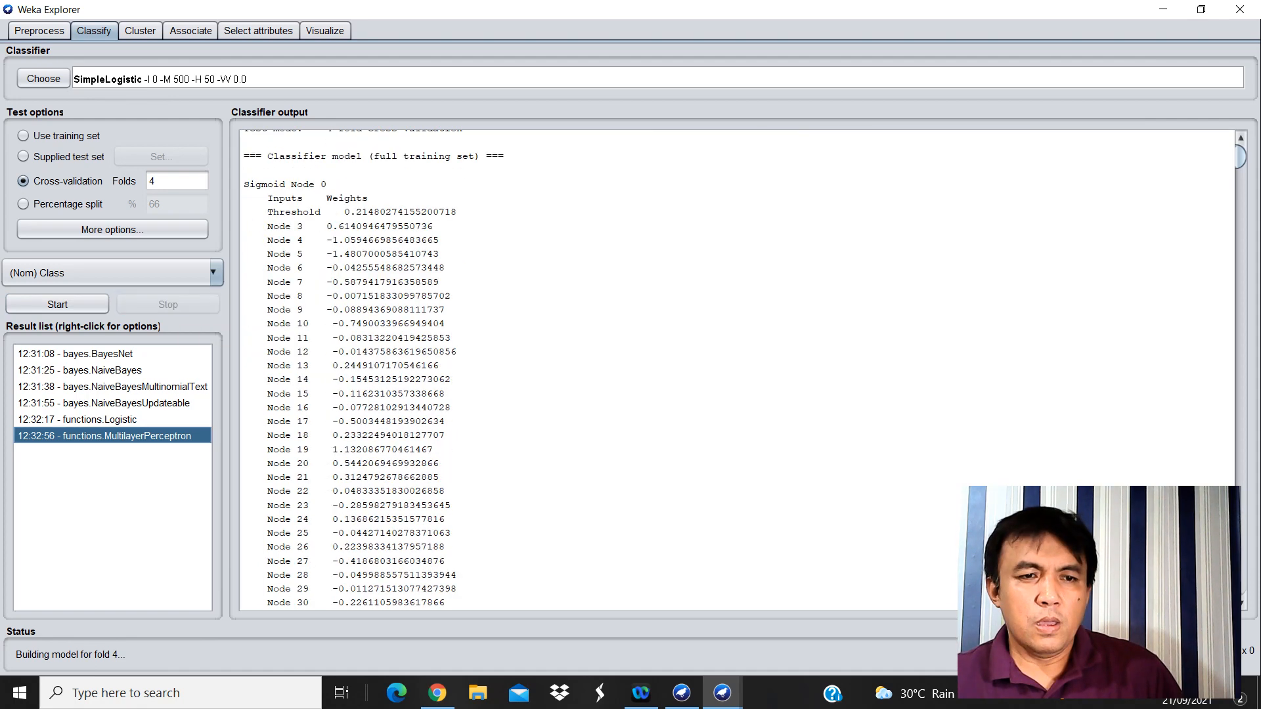
scroll(735, 369, down, 20)
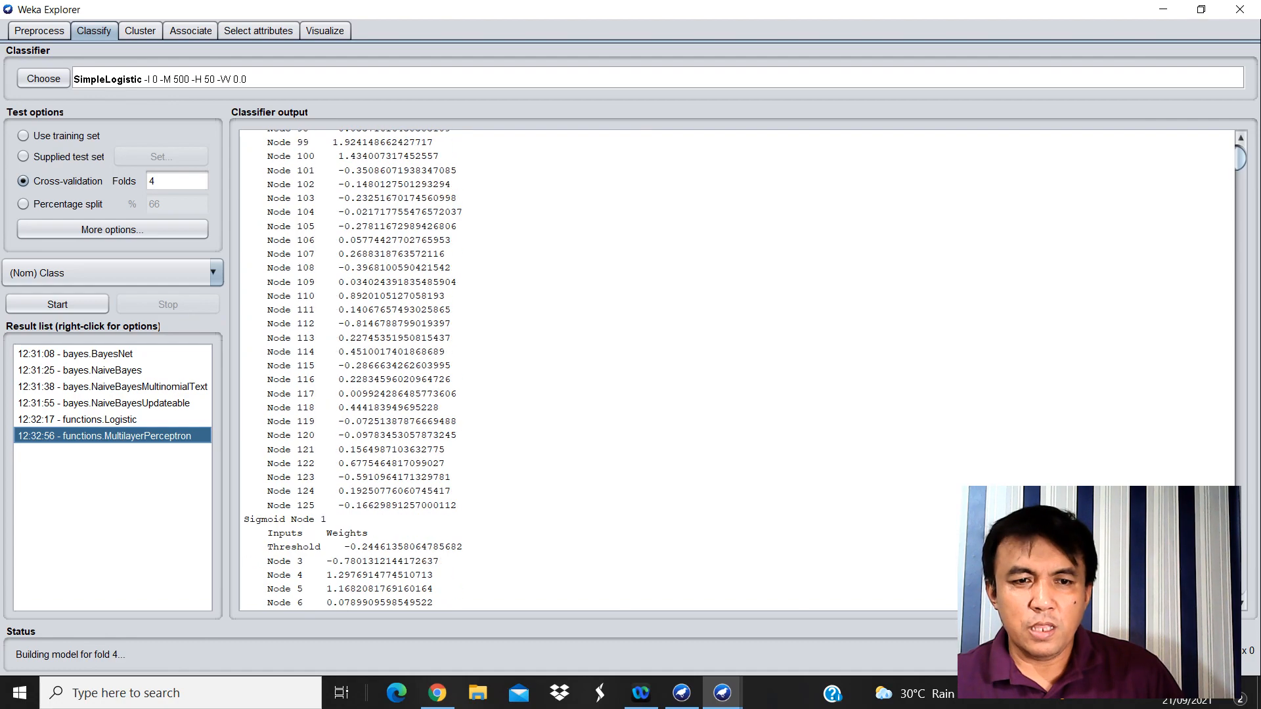
scroll(735, 369, down, 9)
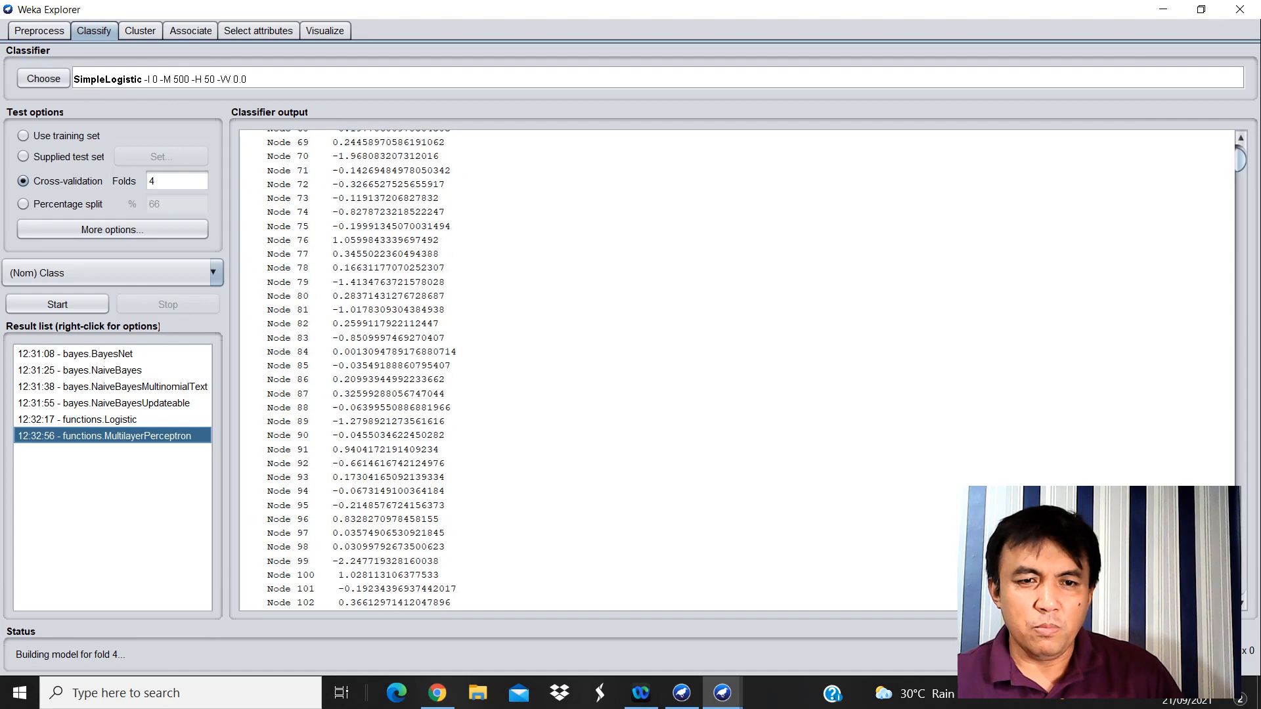
scroll(736, 369, down, 20)
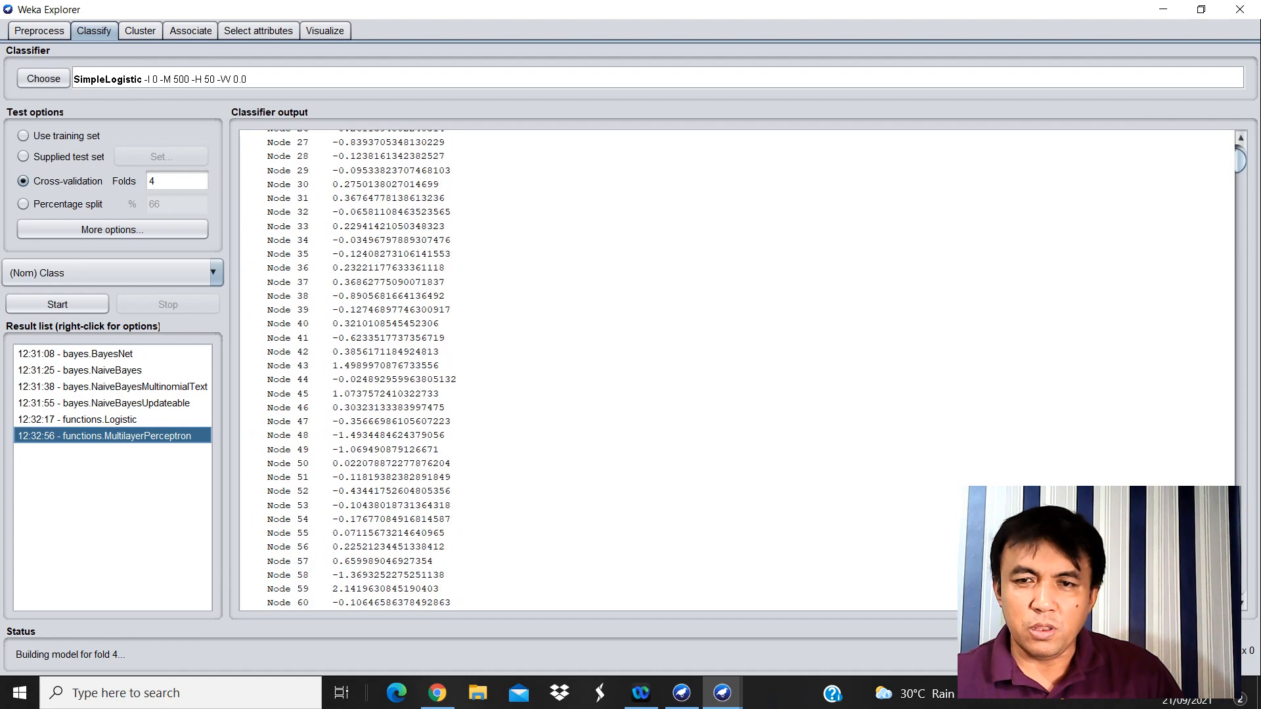
scroll(735, 370, down, 20)
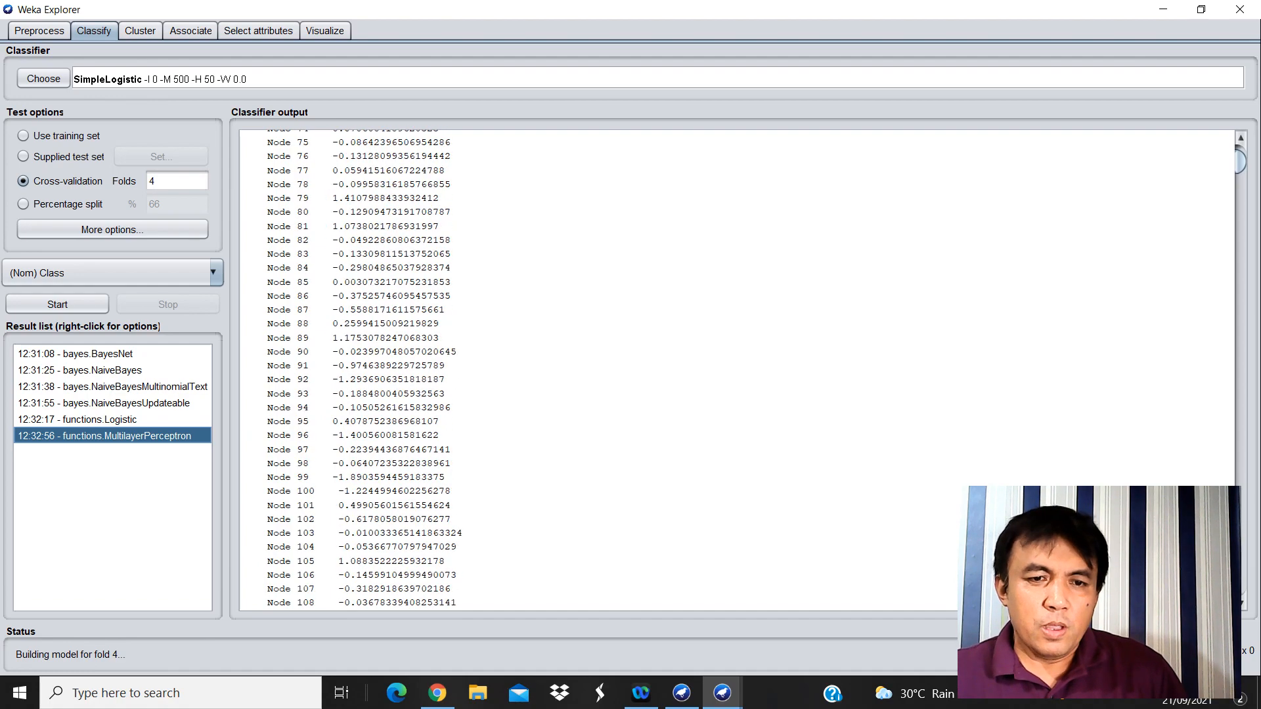
scroll(735, 371, down, 8)
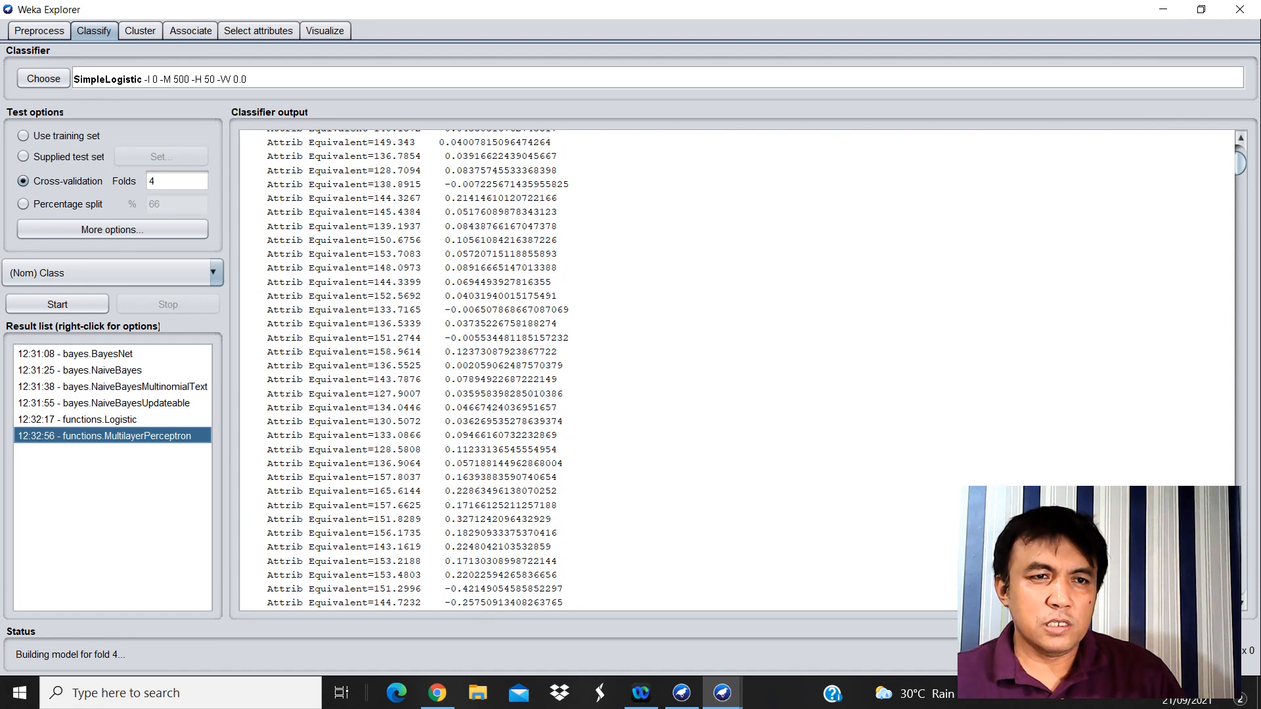
click(57, 304)
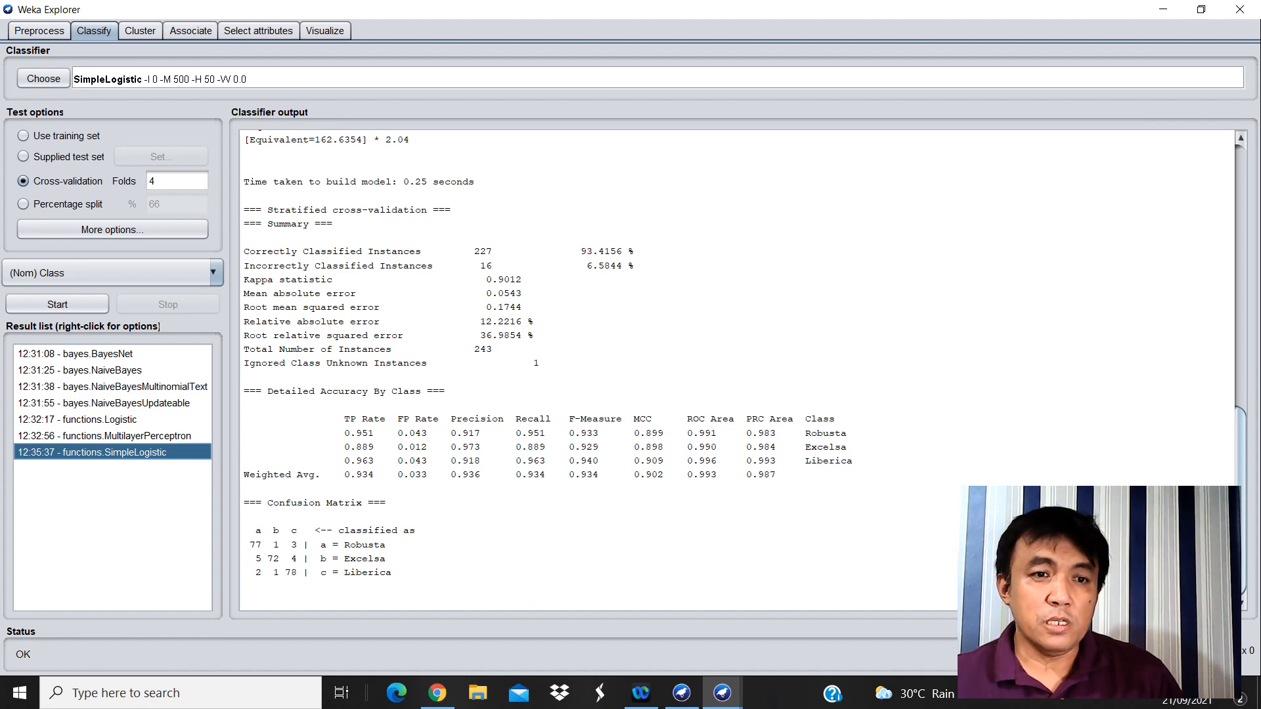
Set the classifier to SMO from the functions group and run it on the coffee bean data.
click(43, 79)
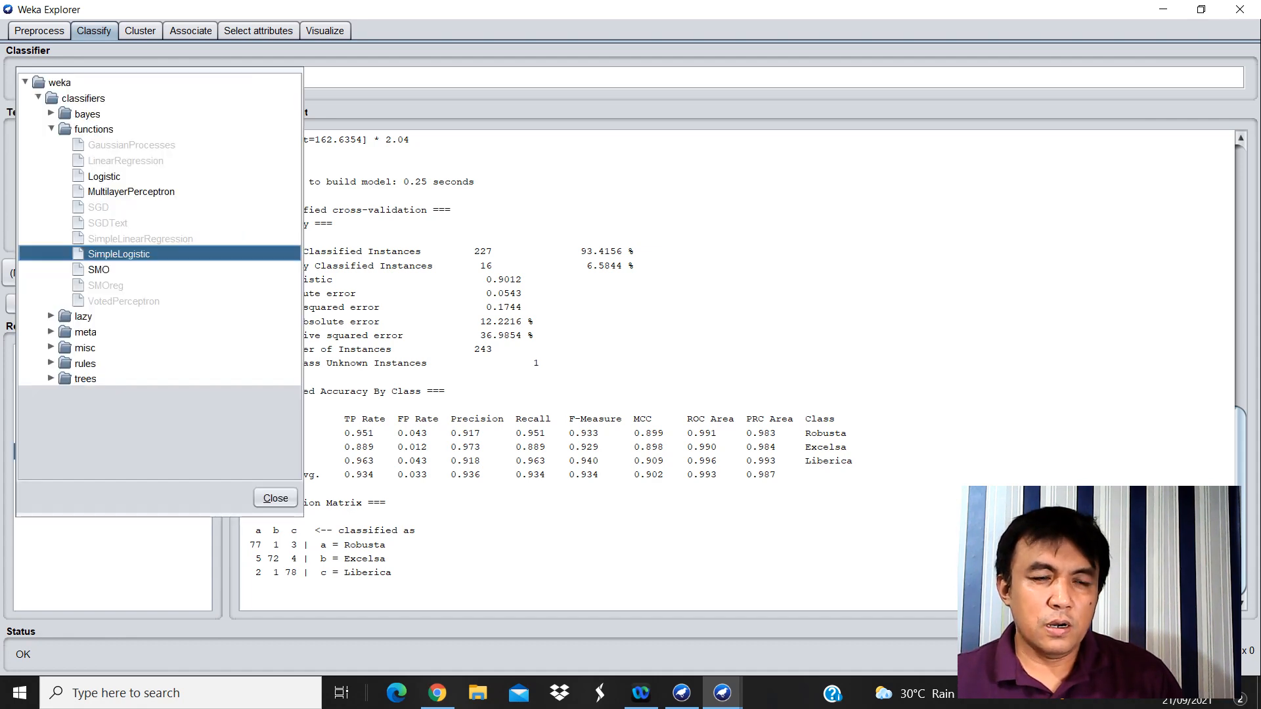
click(98, 269)
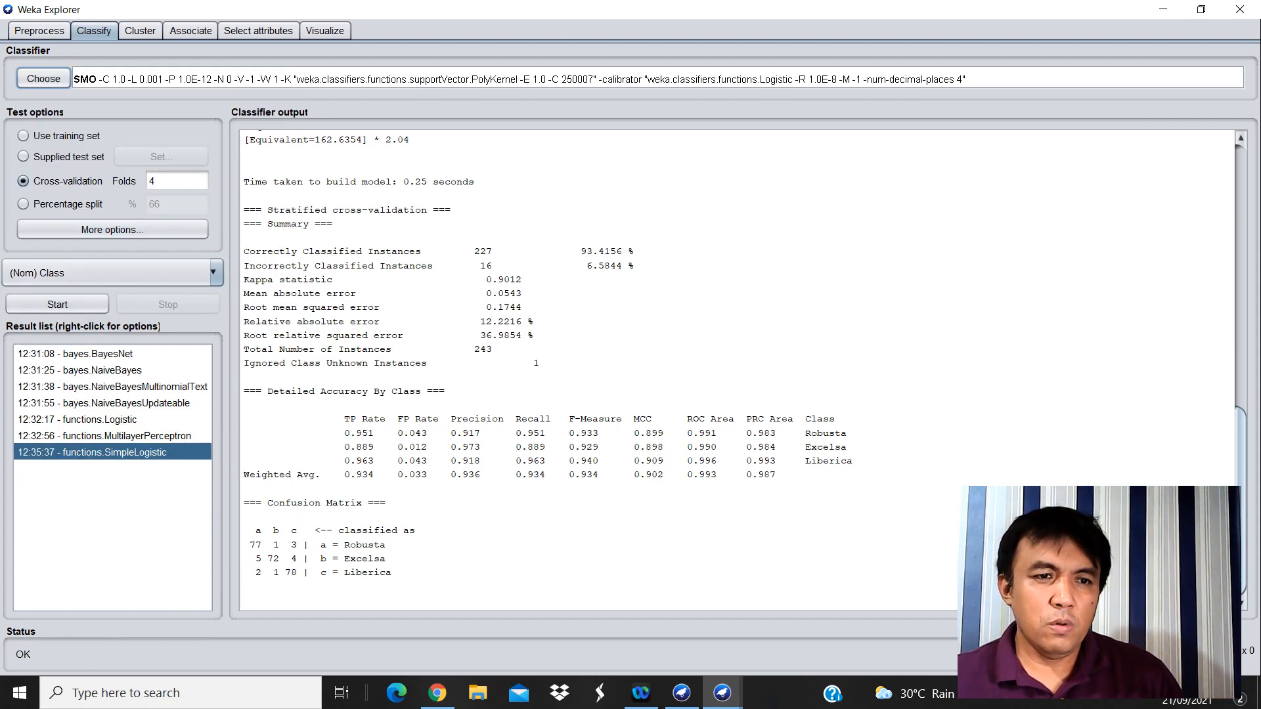
click(58, 304)
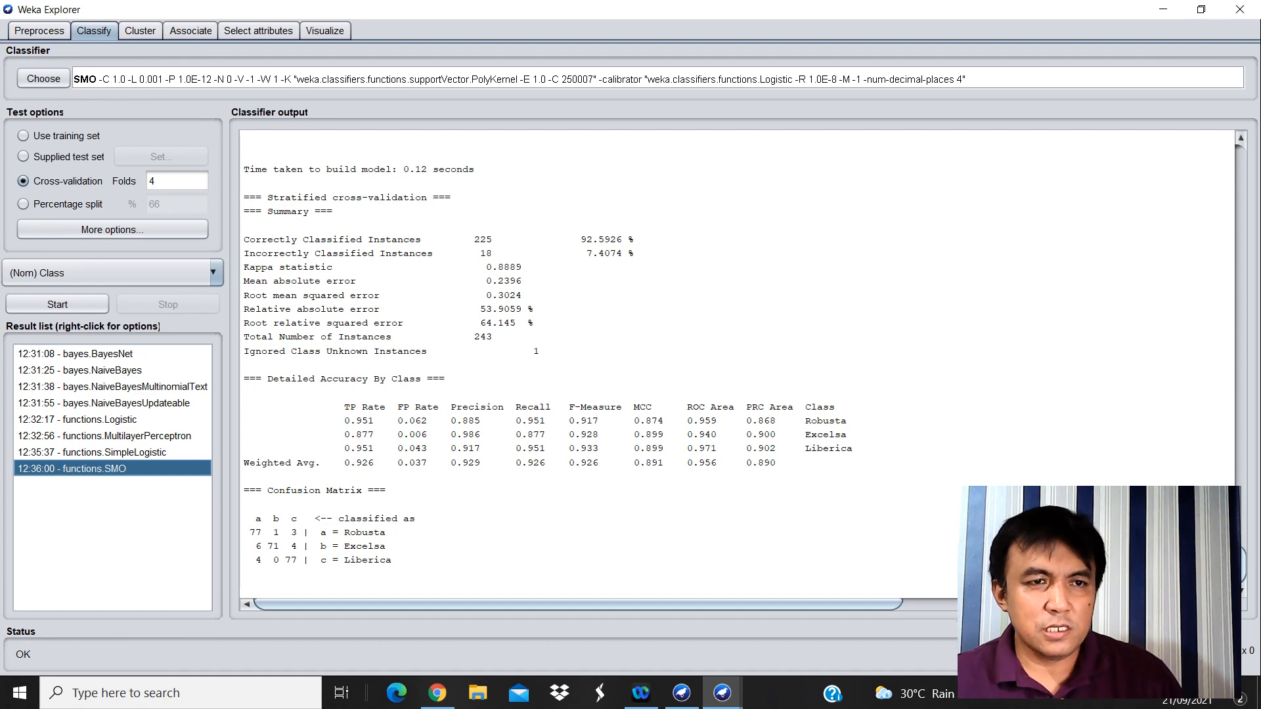
Choose the IBk classifier from the lazy group and run its evaluation on the coffee bean data.
click(43, 78)
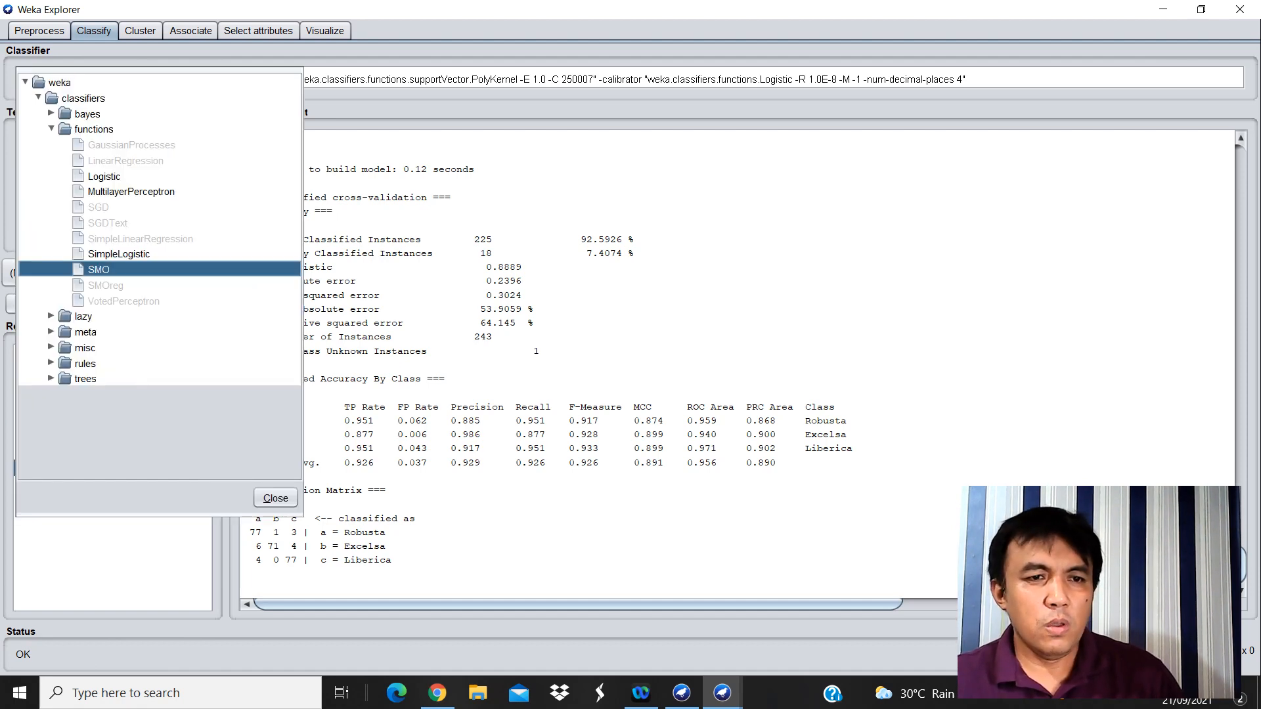
click(51, 316)
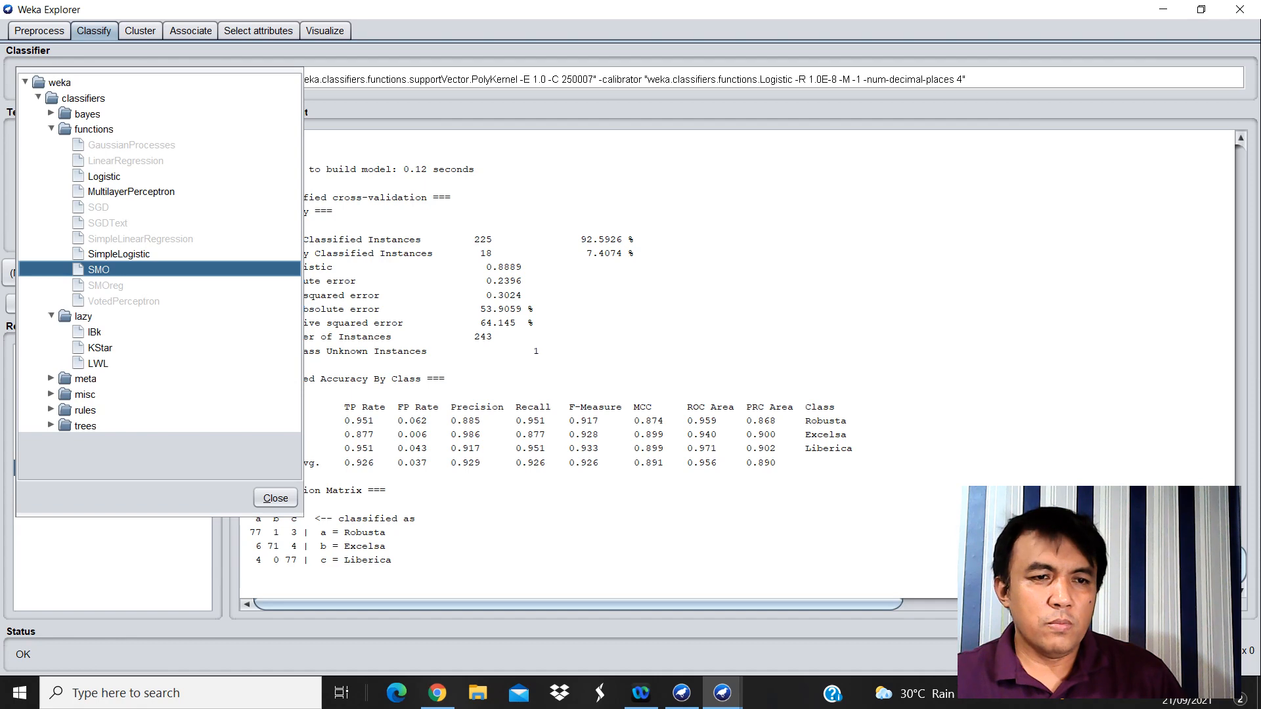
click(95, 332)
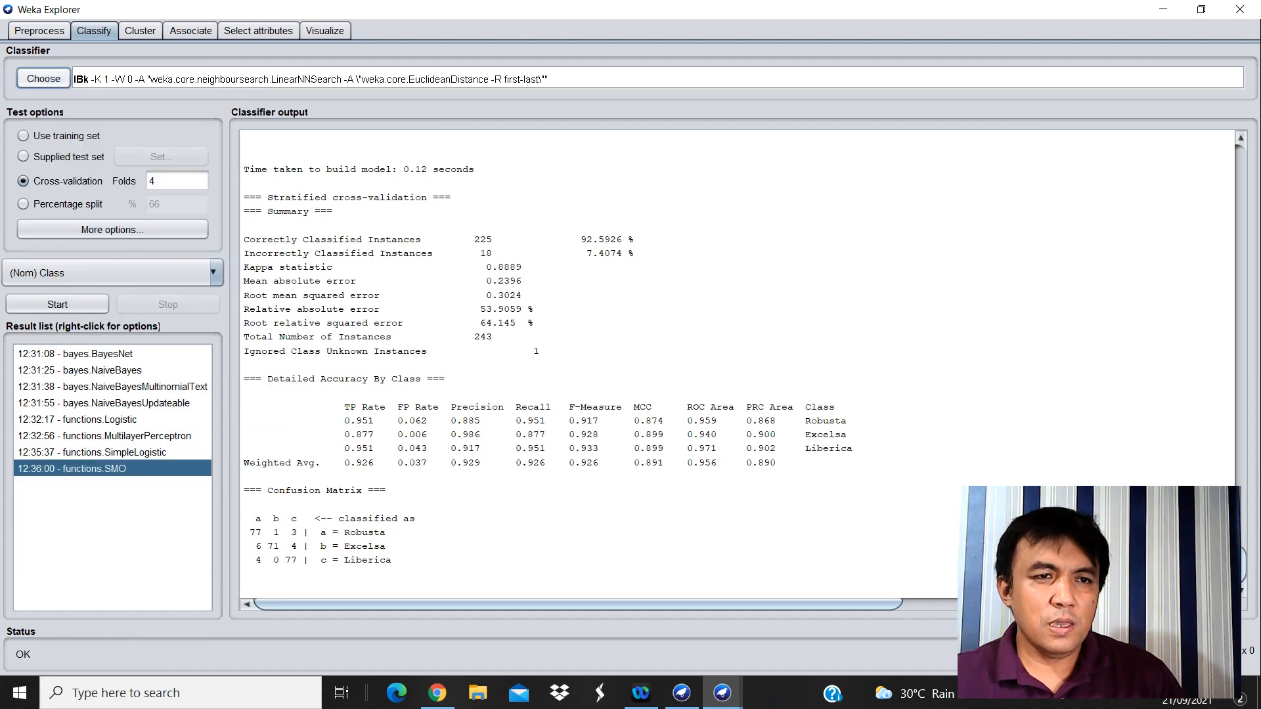
click(57, 304)
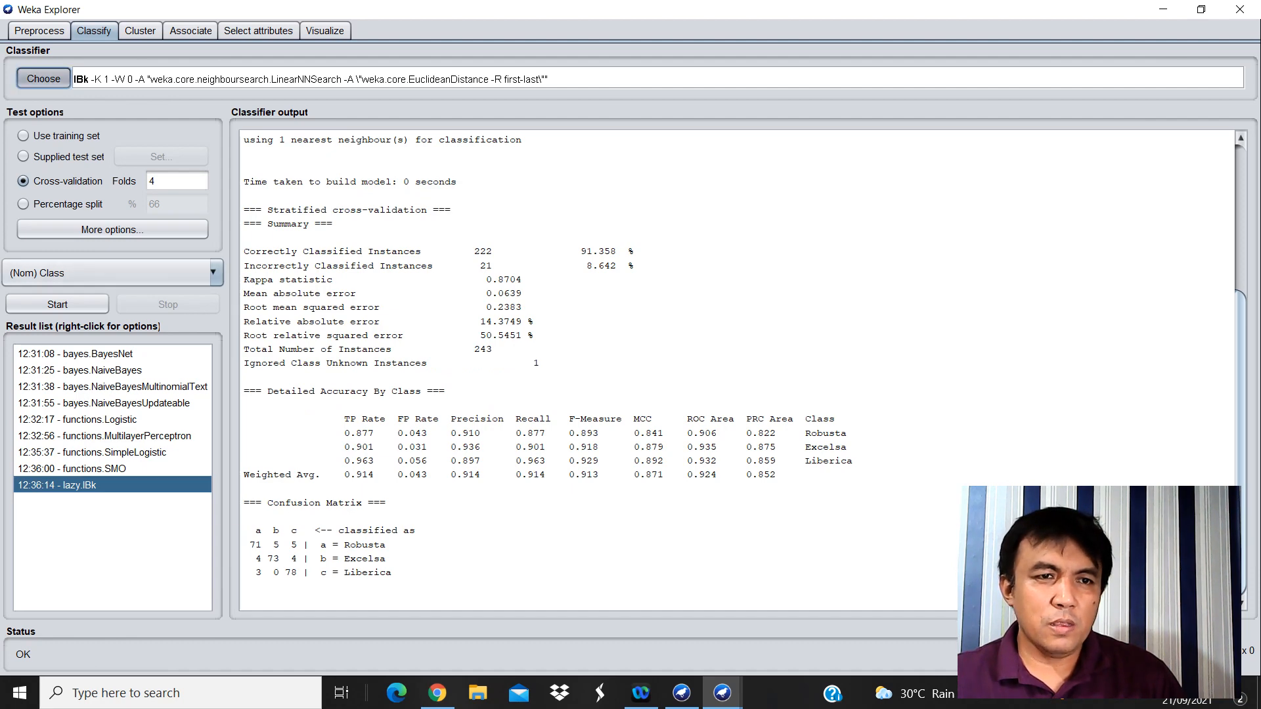
Switch the classifier to KStar from the lazy group and run the evaluation.
click(43, 78)
click(99, 175)
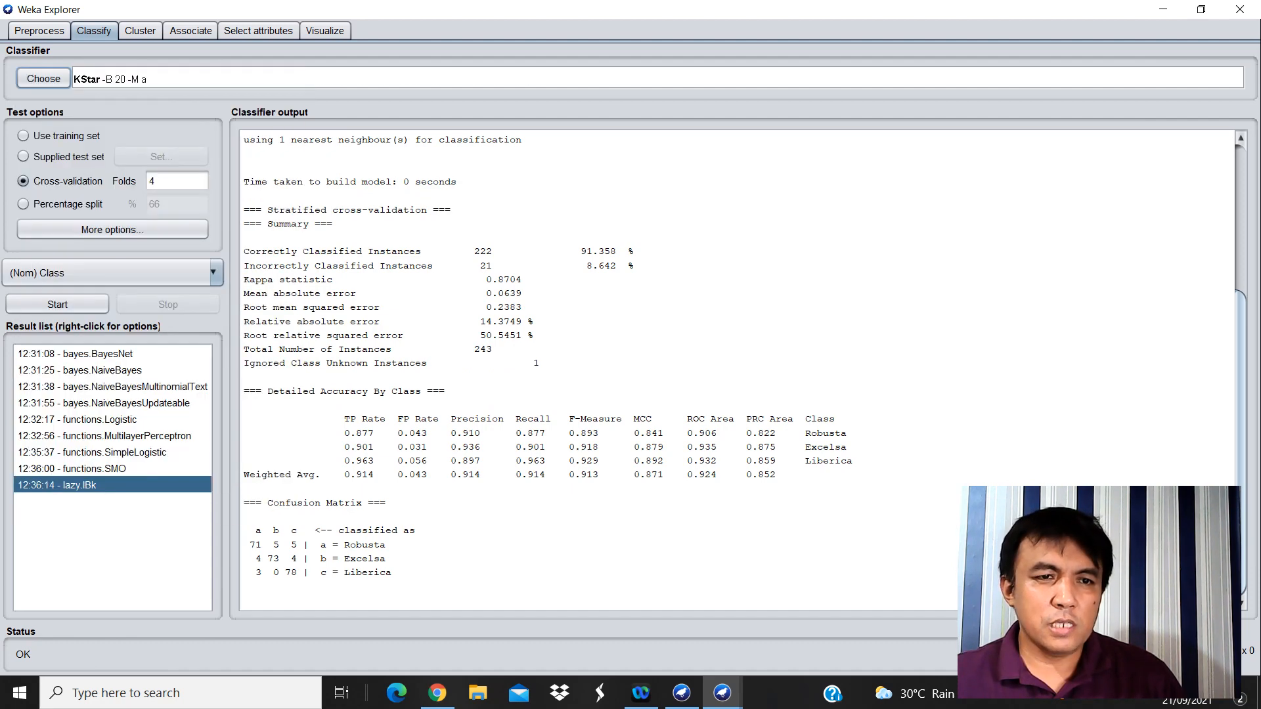
click(58, 304)
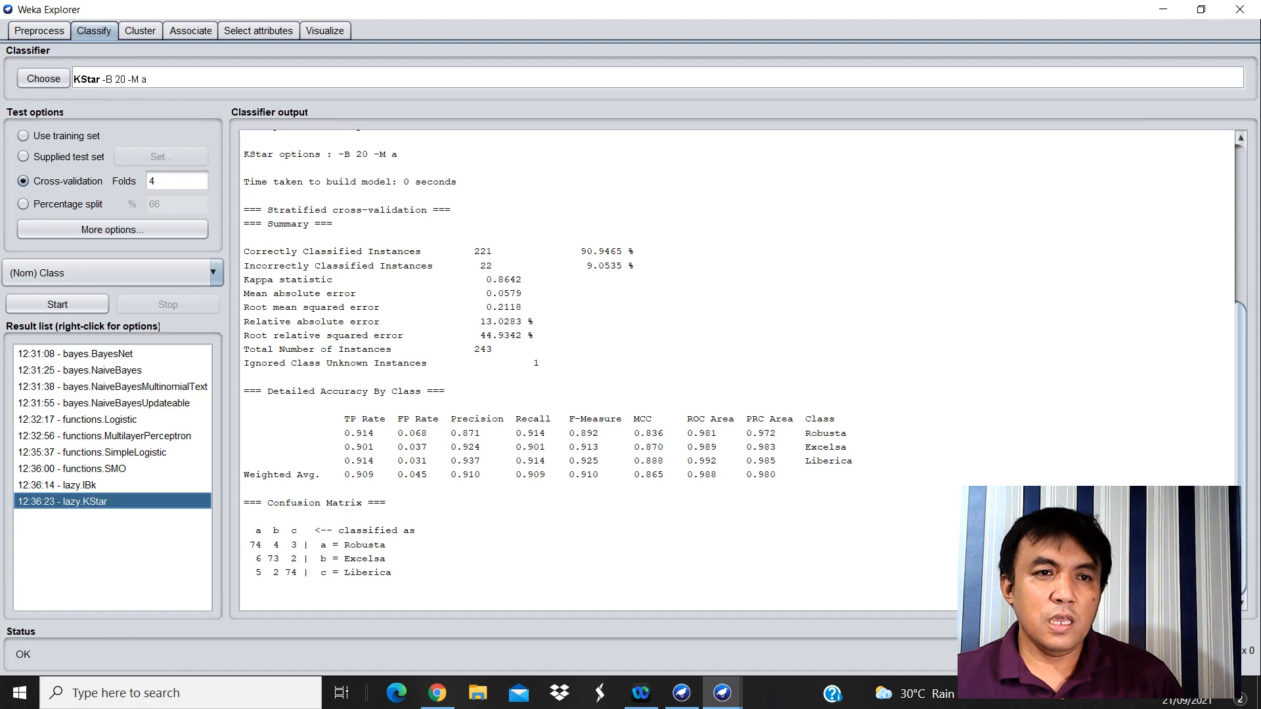
Set the classifier to LWL from the lazy group and evaluate it on the coffee bean data.
click(43, 78)
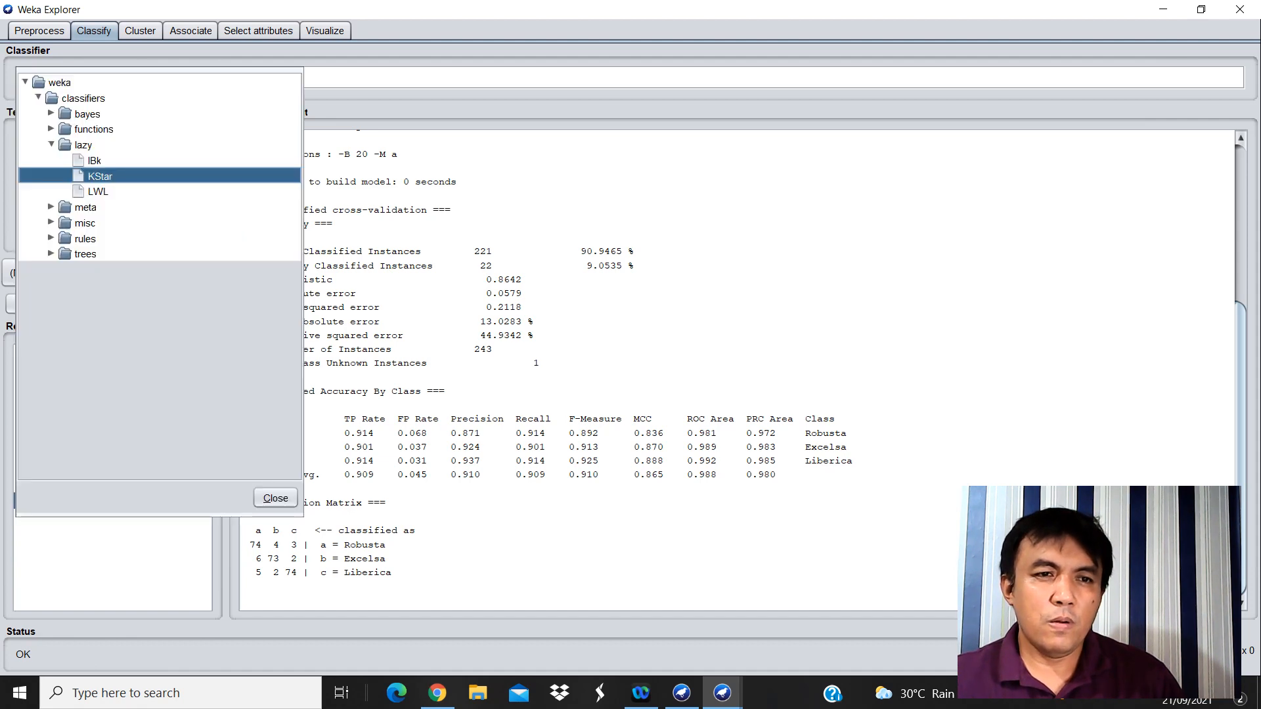
click(100, 190)
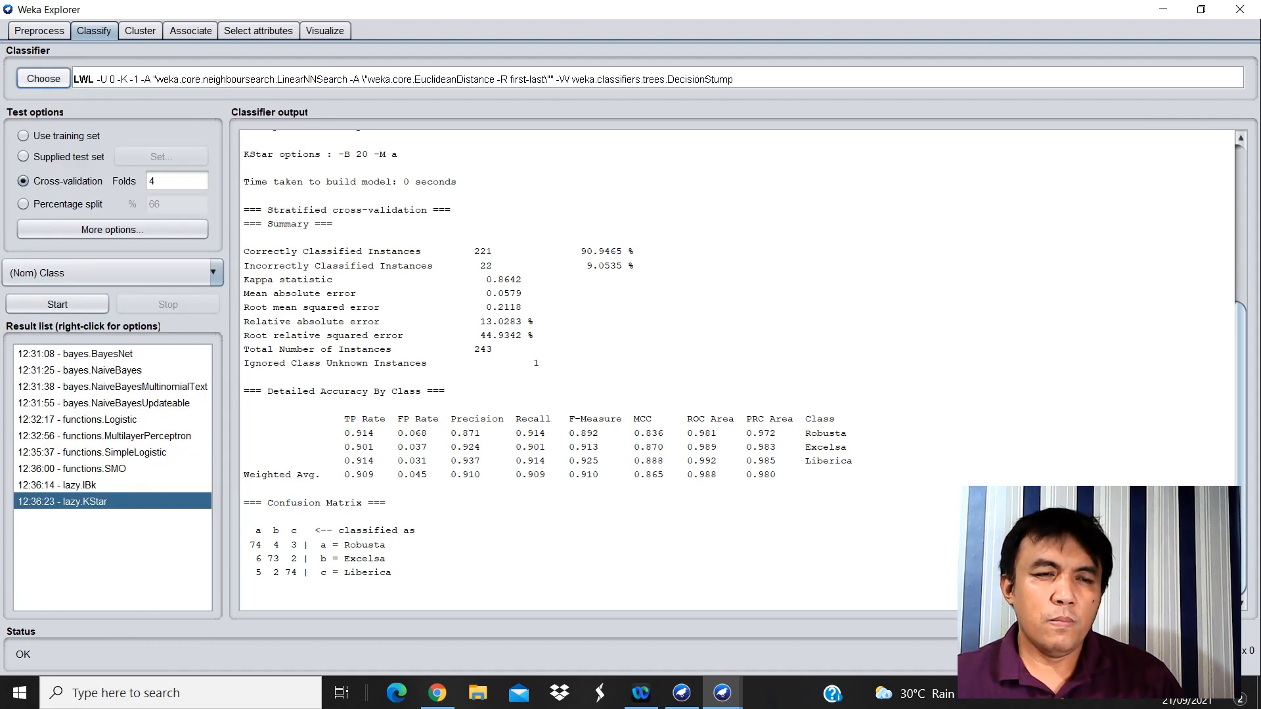
click(57, 304)
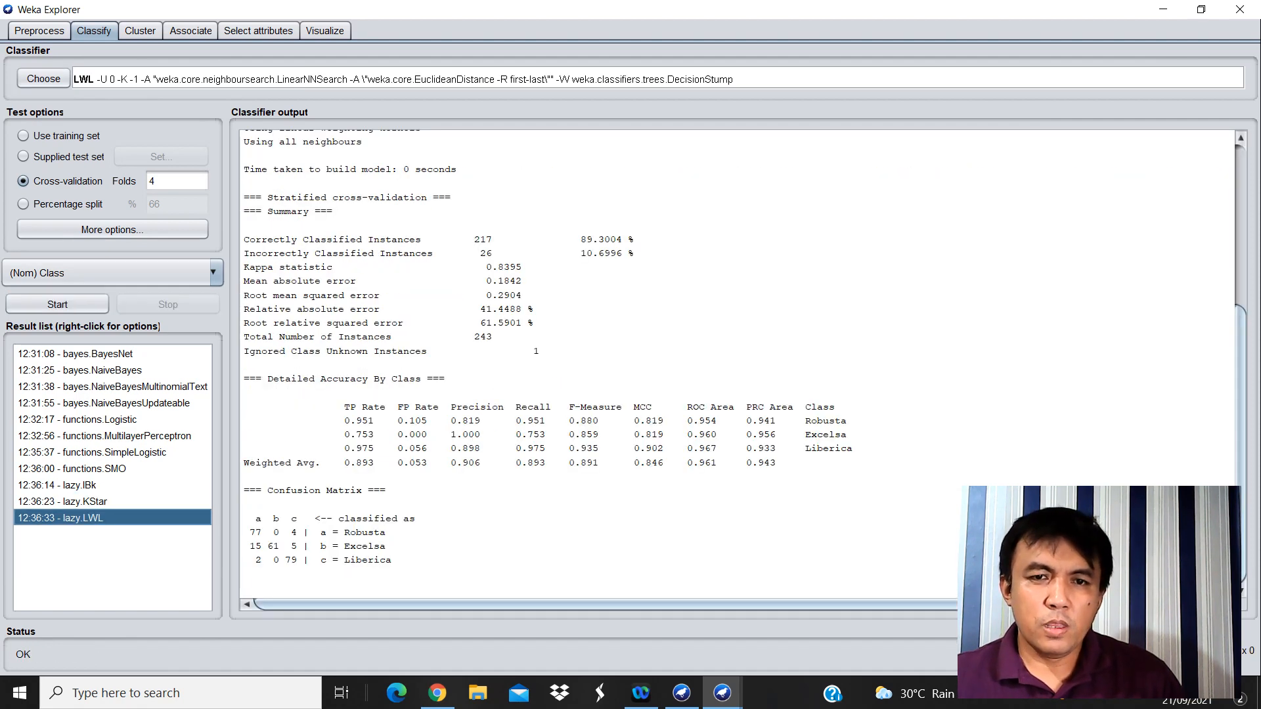
Choose the LogitBoost classifier from the meta group and run it on the coffee bean data.
click(44, 79)
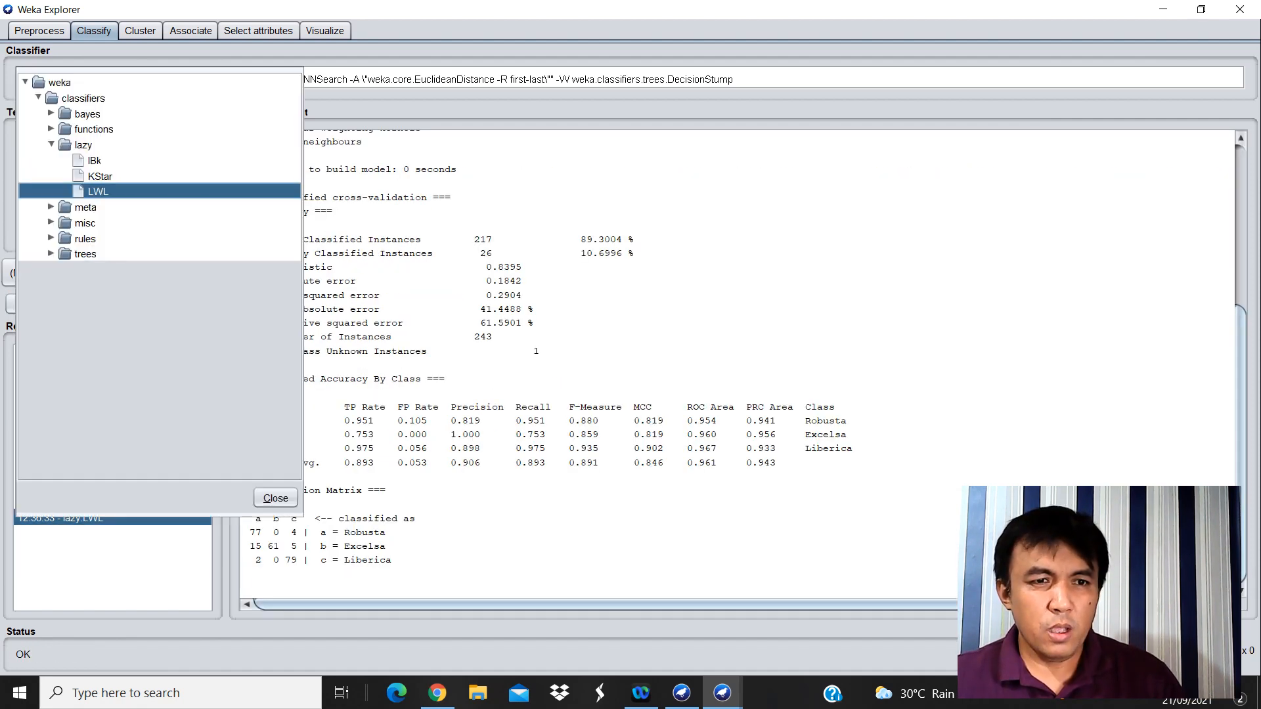
click(52, 207)
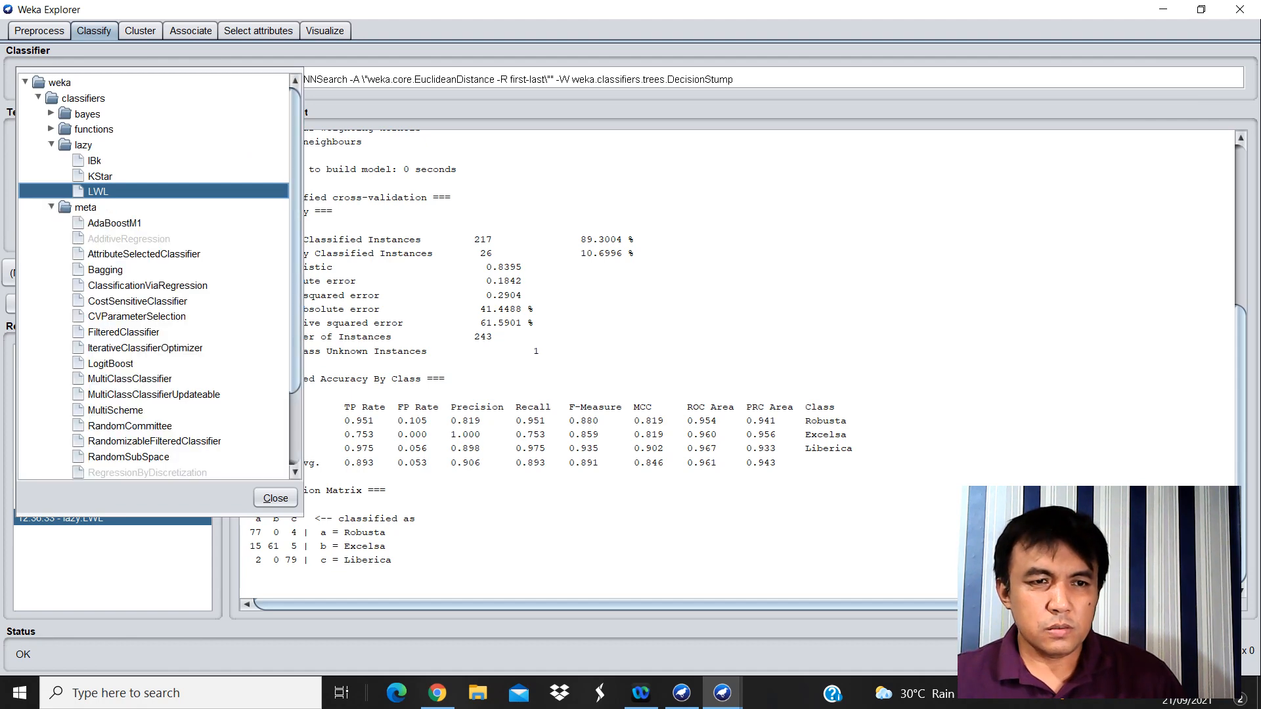
scroll(153, 276, down, 2)
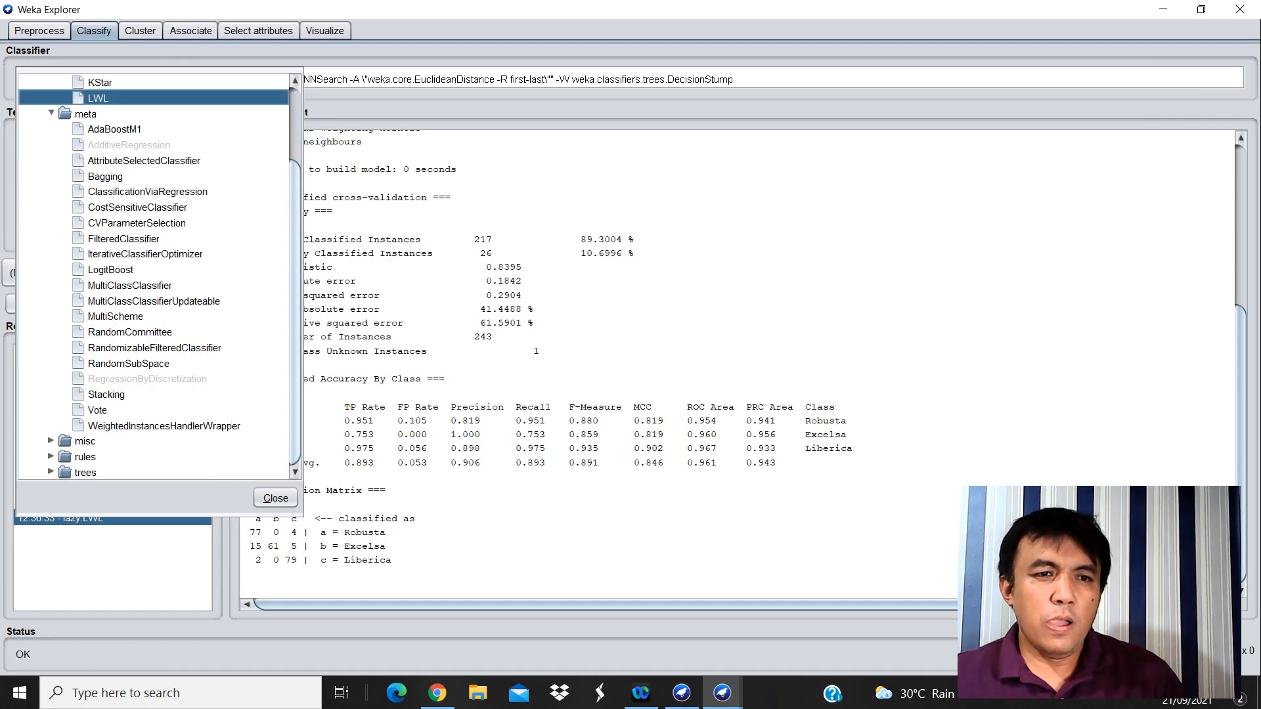
click(110, 269)
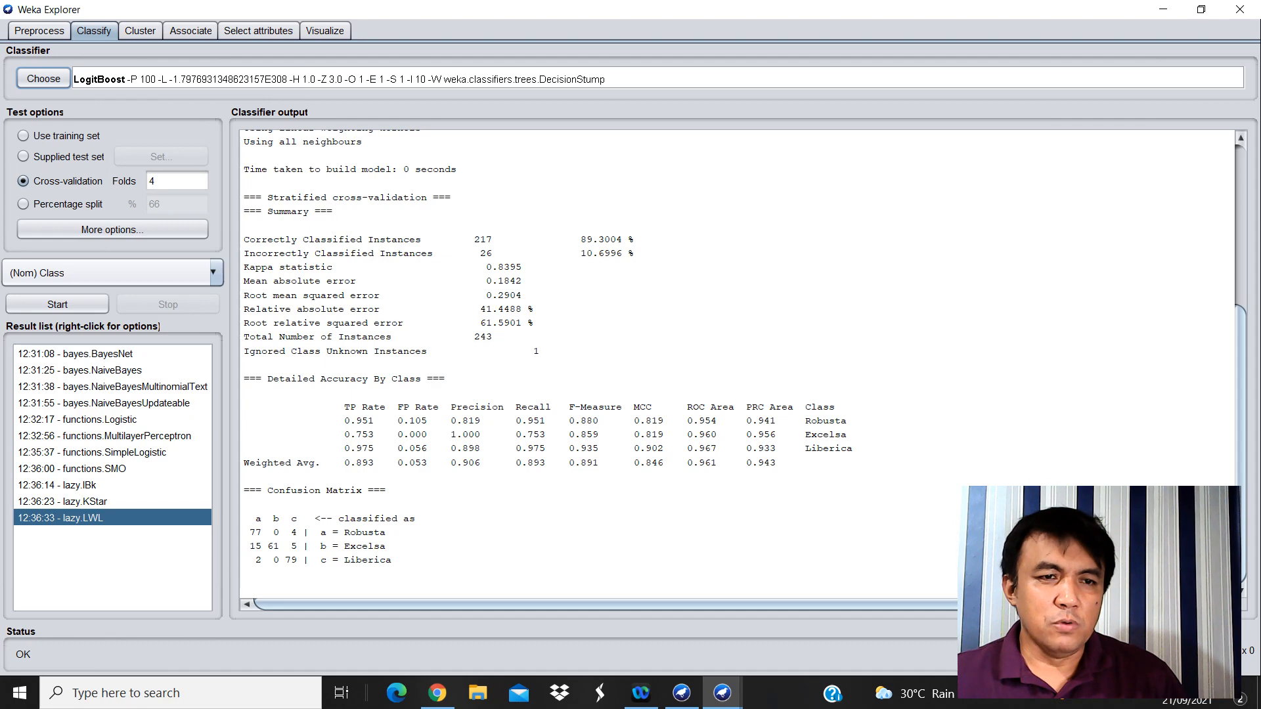
click(57, 304)
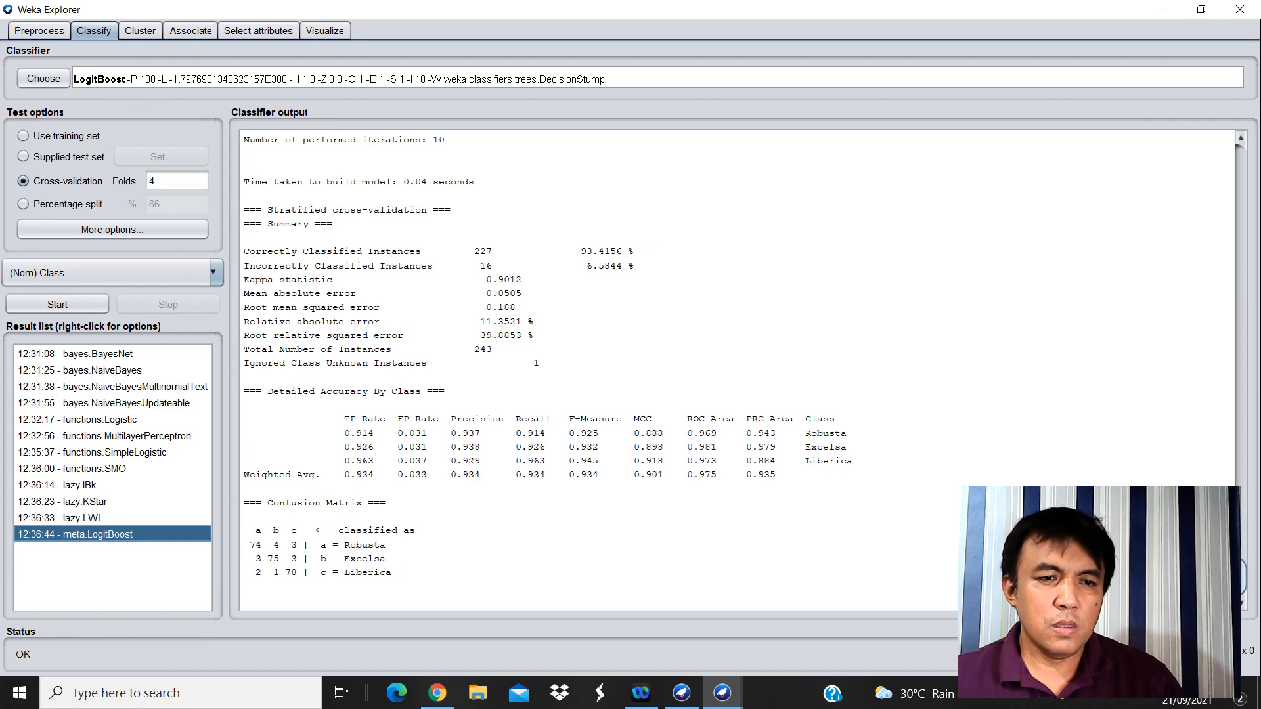
Compare the stored SMO, SimpleLogistic, LogitBoost and MultilayerPerceptron results in the list of completed runs.
click(94, 469)
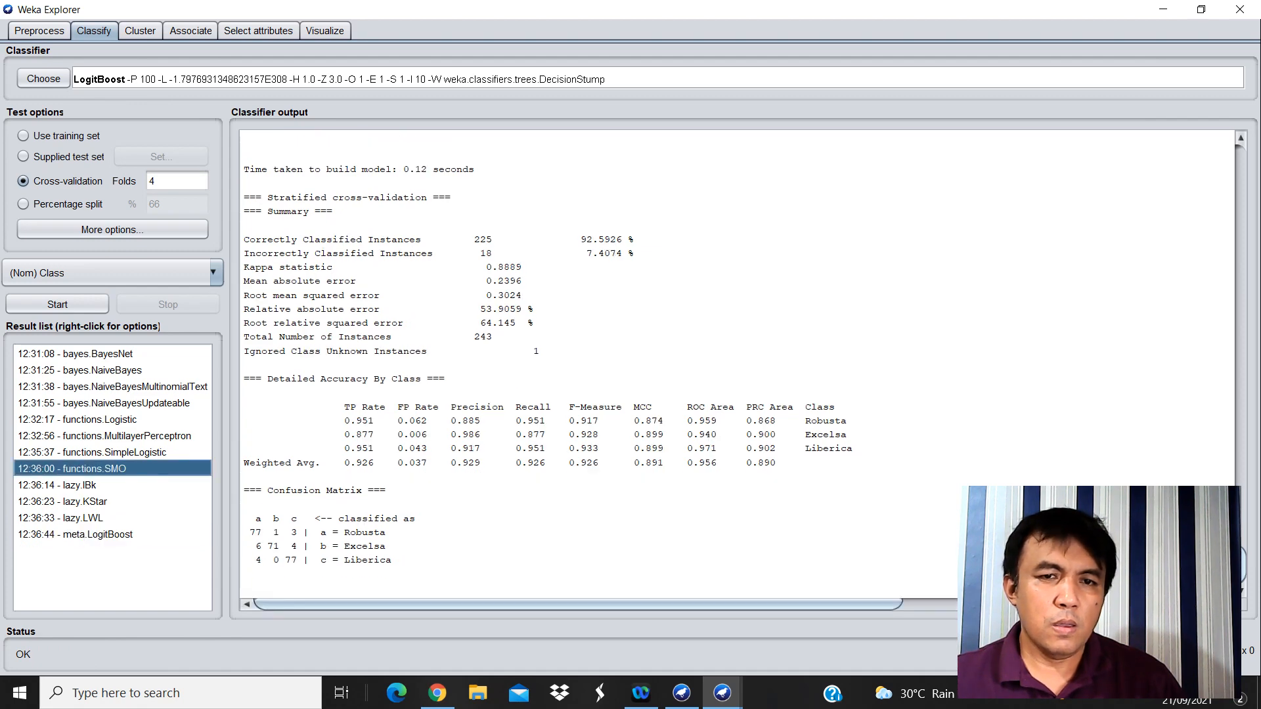
click(94, 453)
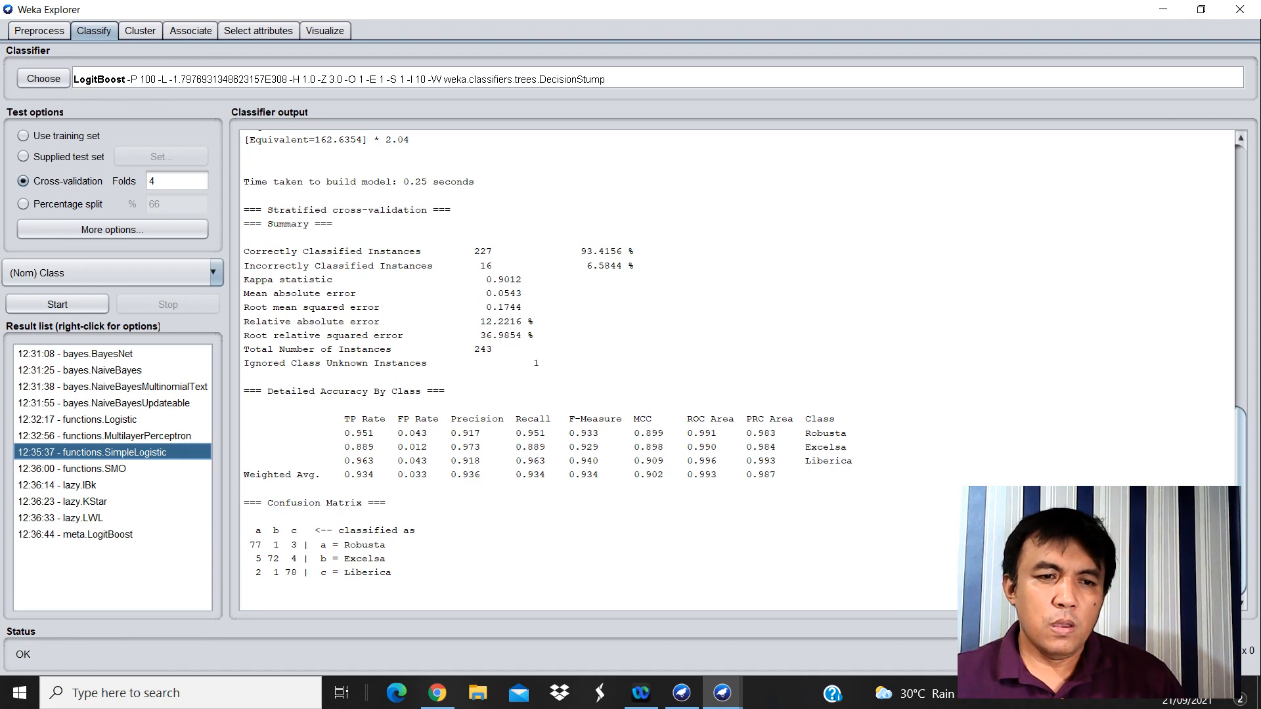
click(94, 535)
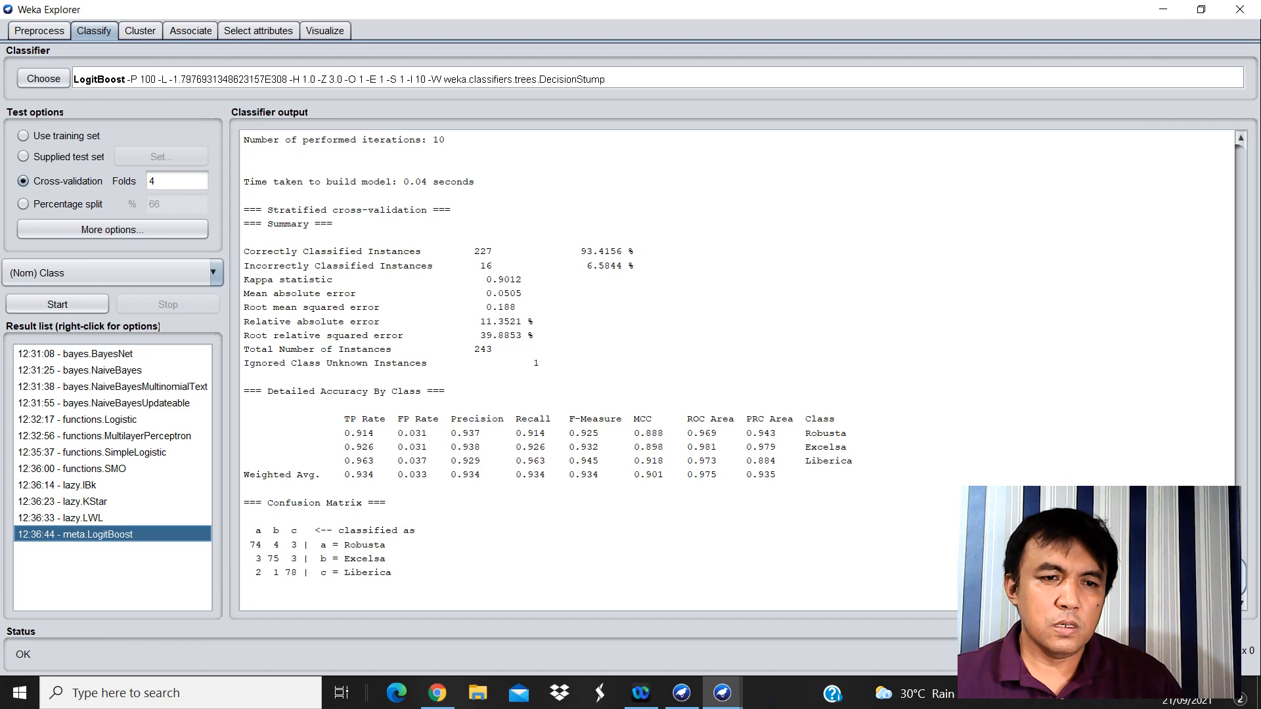
click(94, 452)
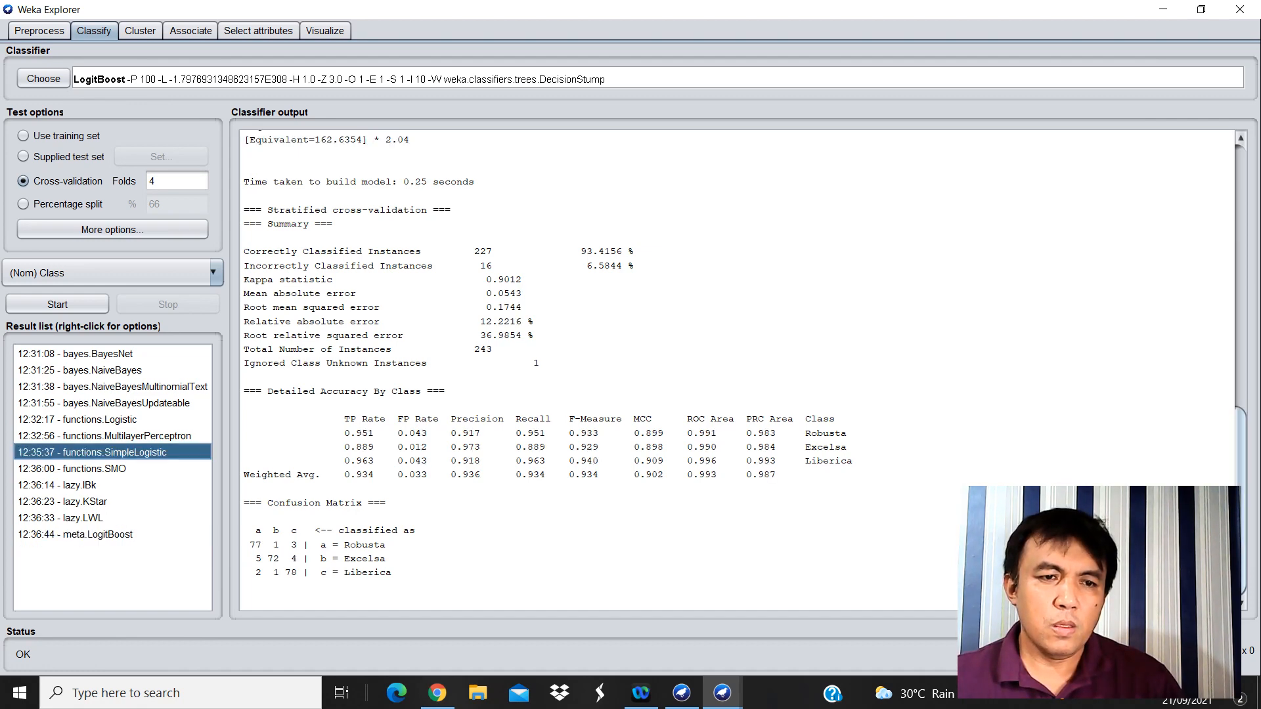
click(104, 436)
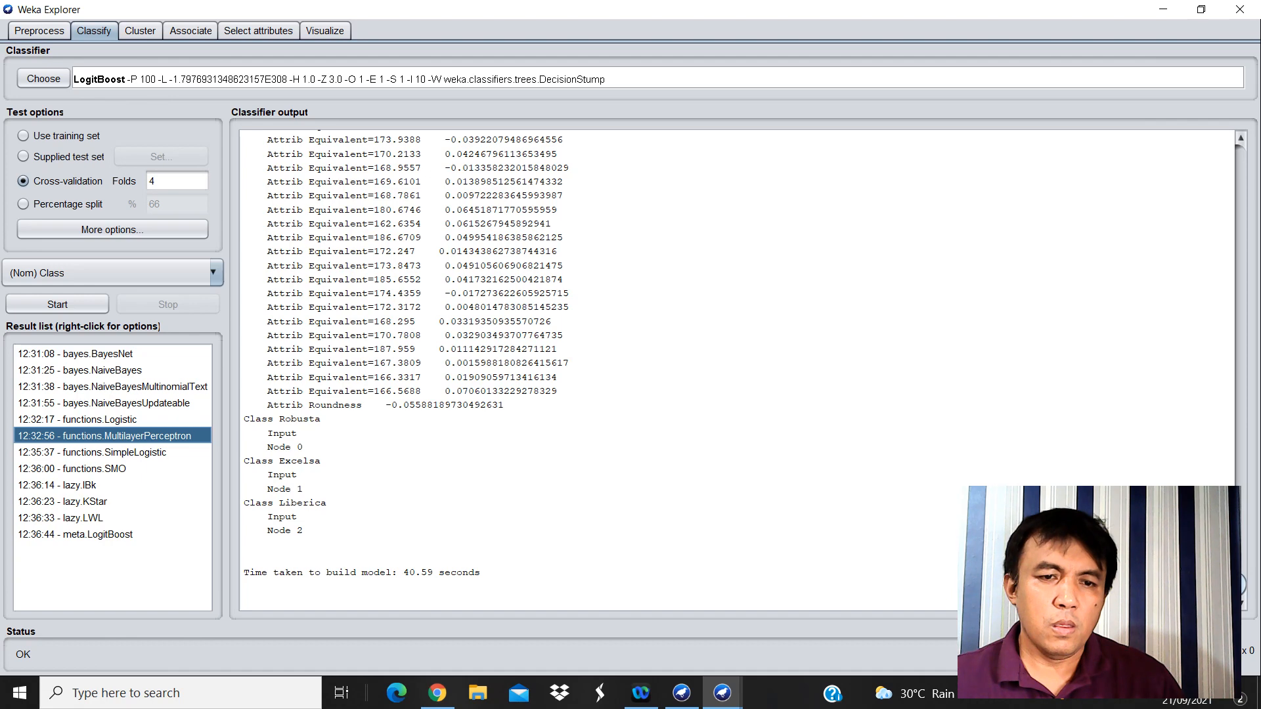
Review the stored Logistic result and run the MultiClassClassifier from the meta group on the coffee bean data.
click(78, 420)
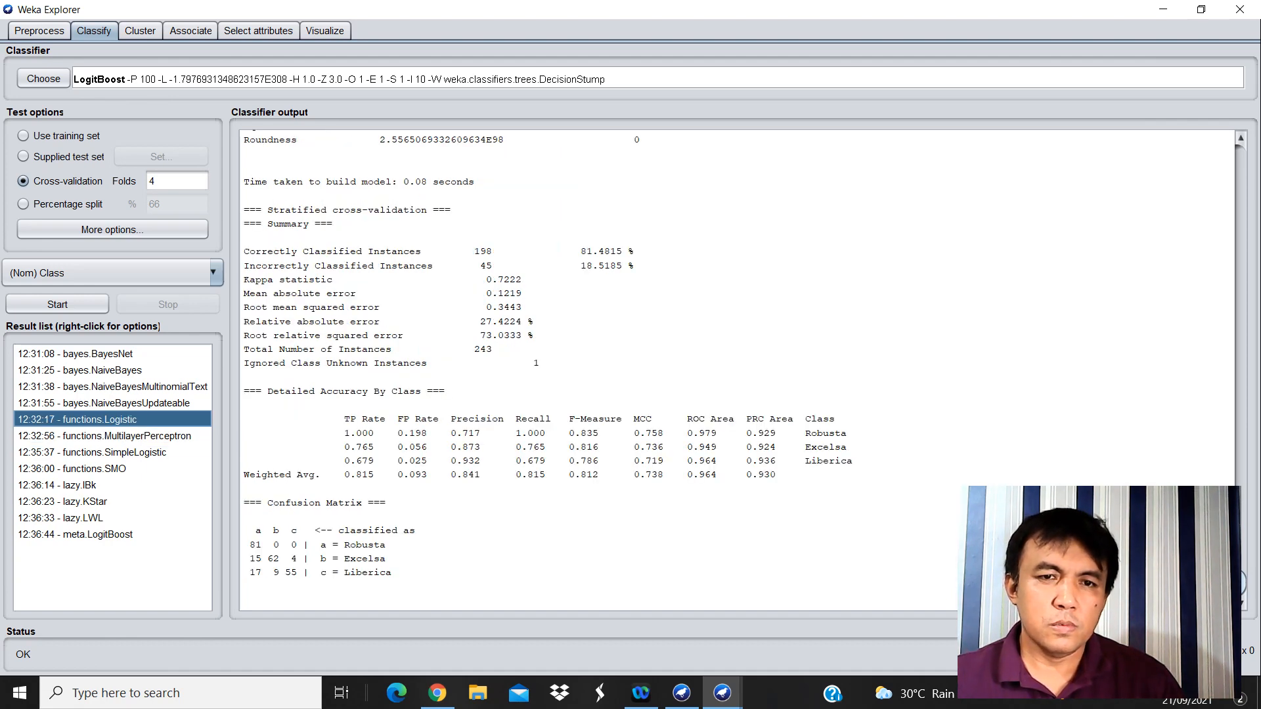
click(43, 78)
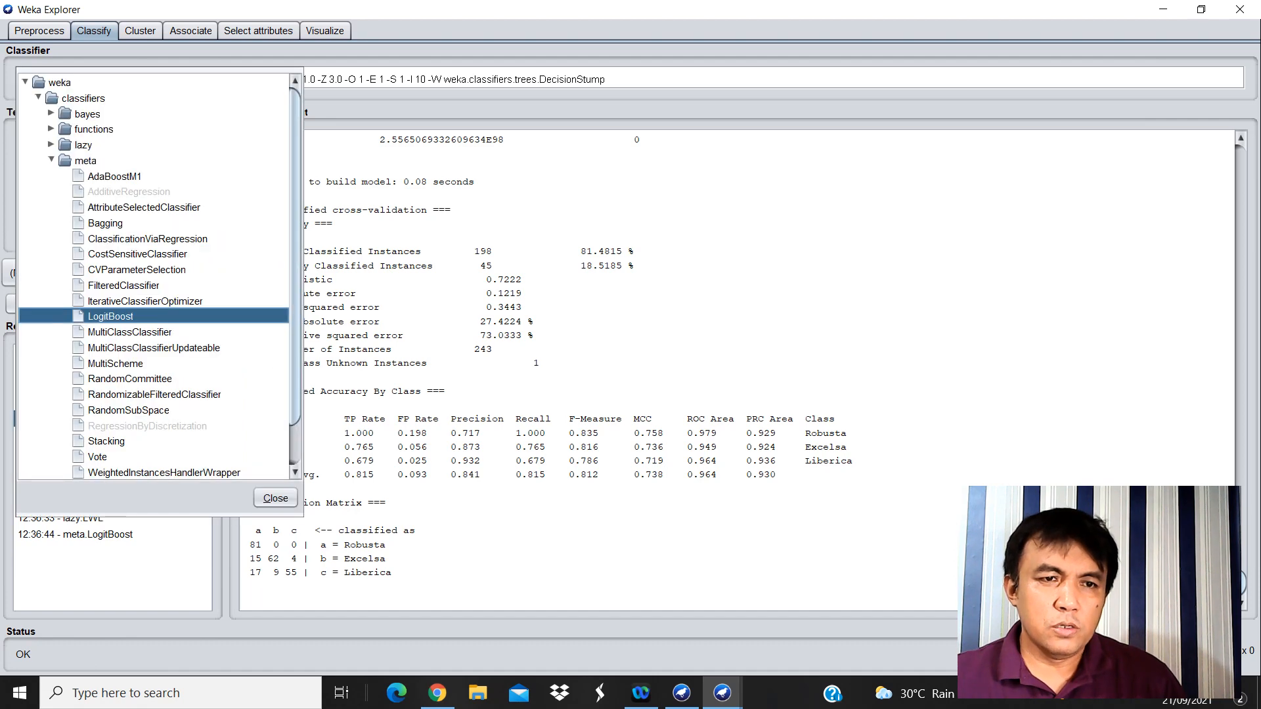
click(129, 332)
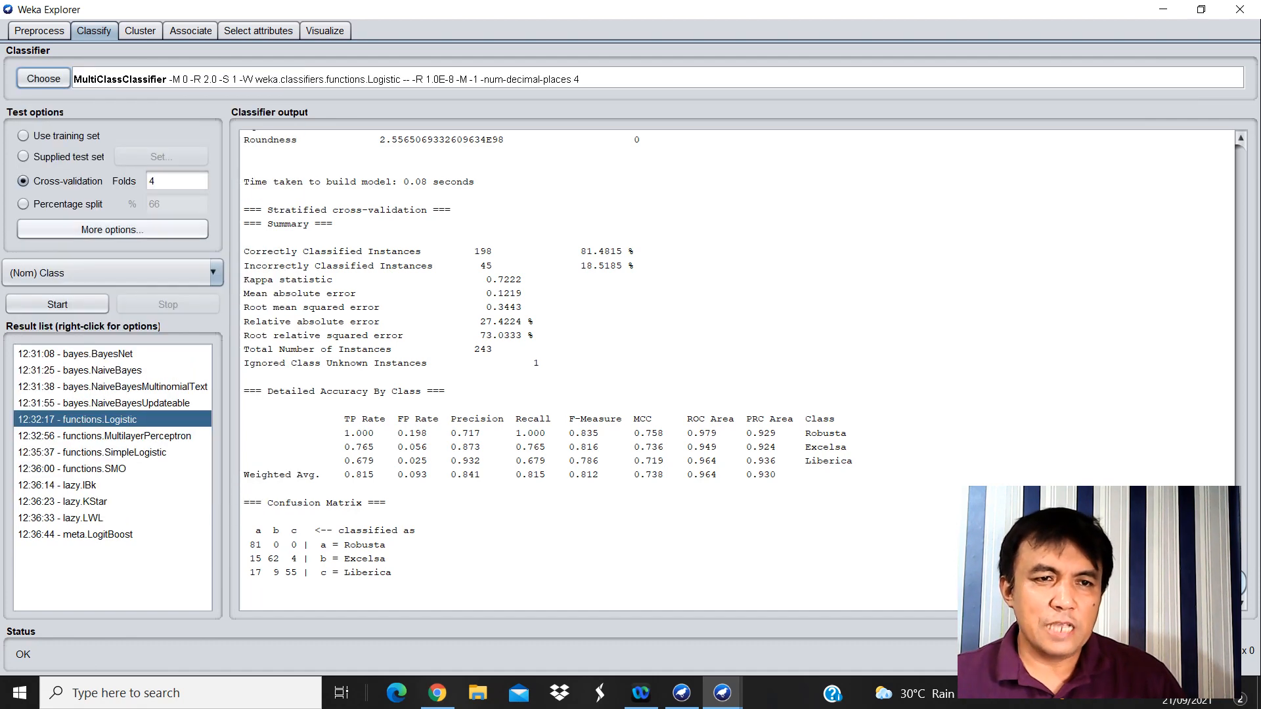
click(57, 304)
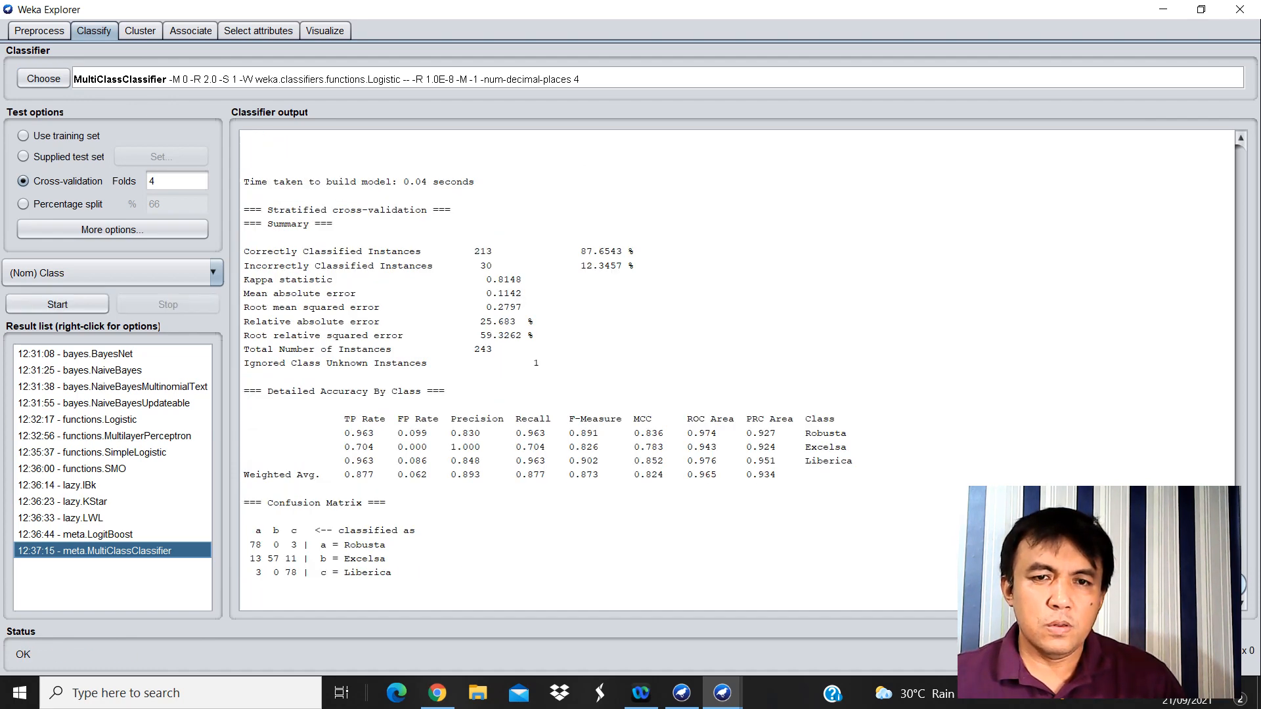
Switch the classifier to MultiClassClassifierUpdateable from the meta group and run the evaluation.
click(43, 78)
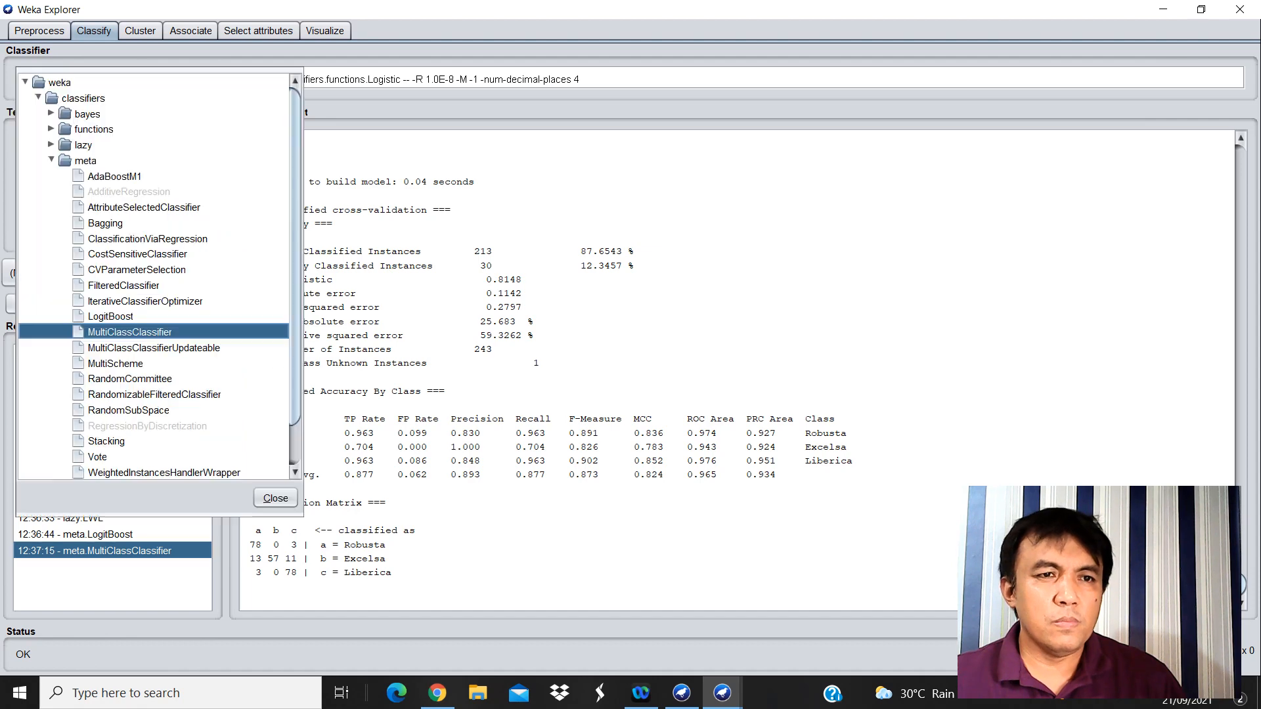
click(153, 348)
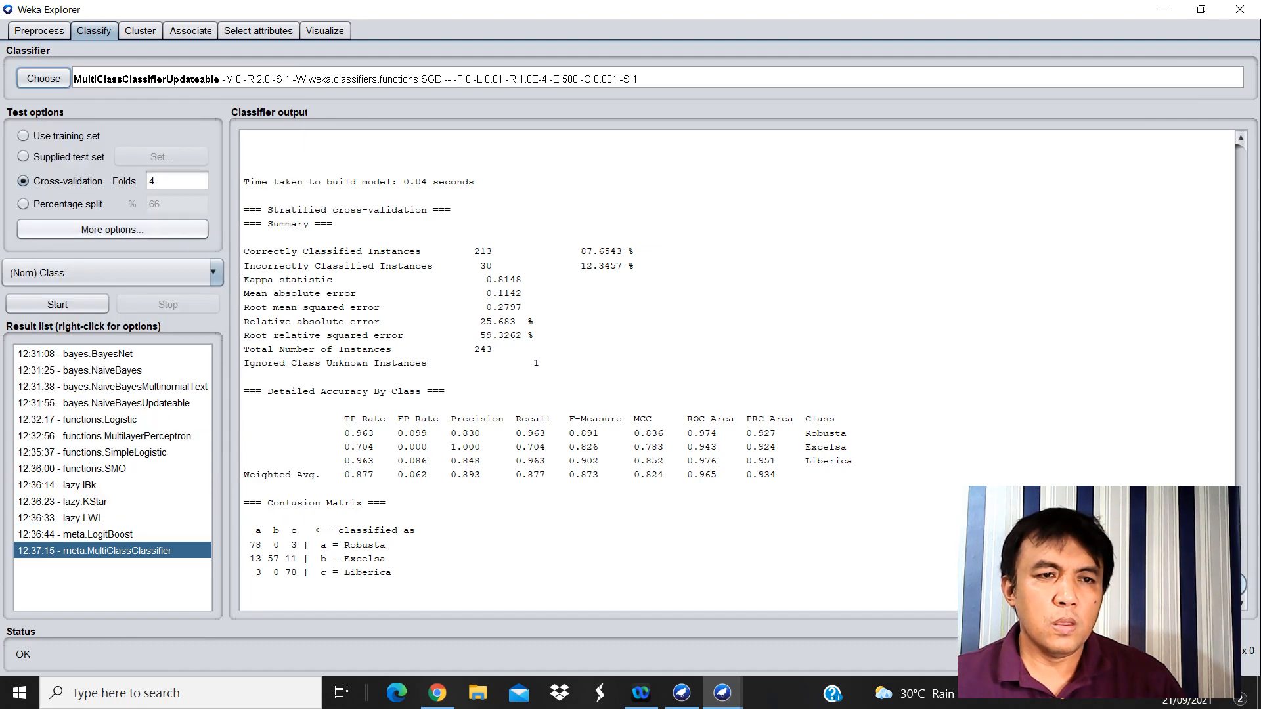
click(60, 304)
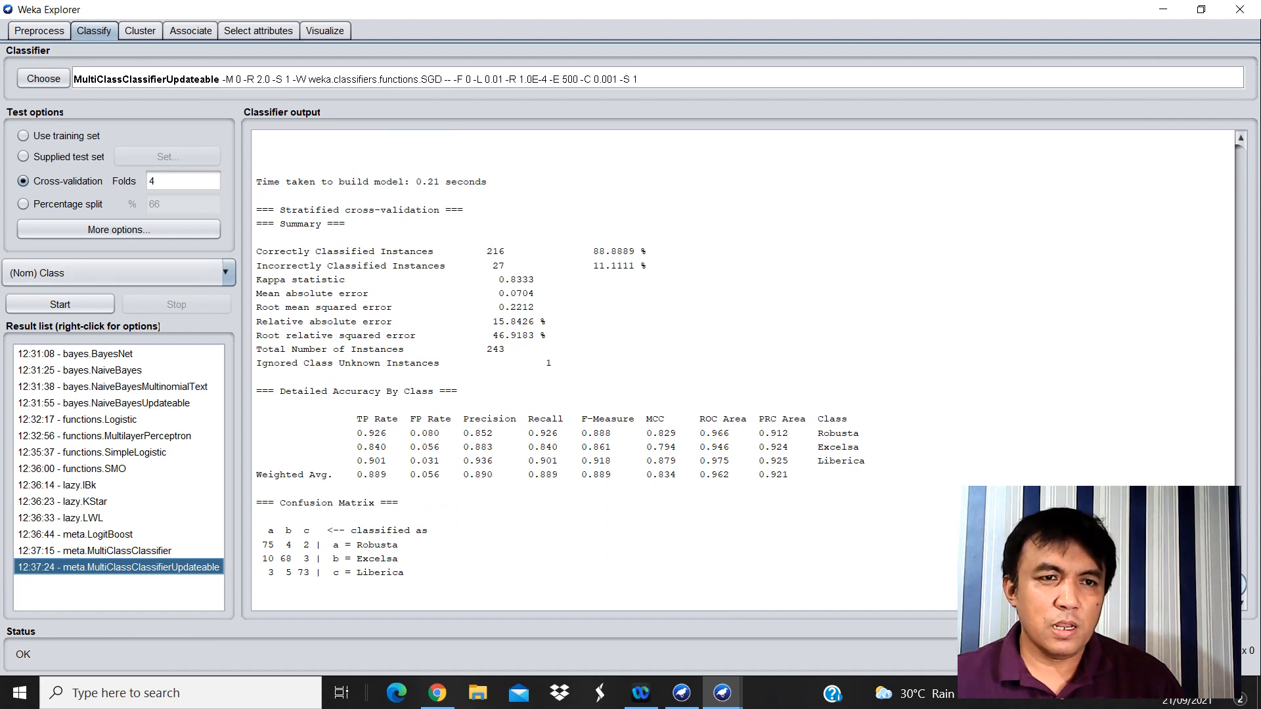
Set the classifier to MultiScheme from the meta group and evaluate it on the coffee bean data.
click(44, 78)
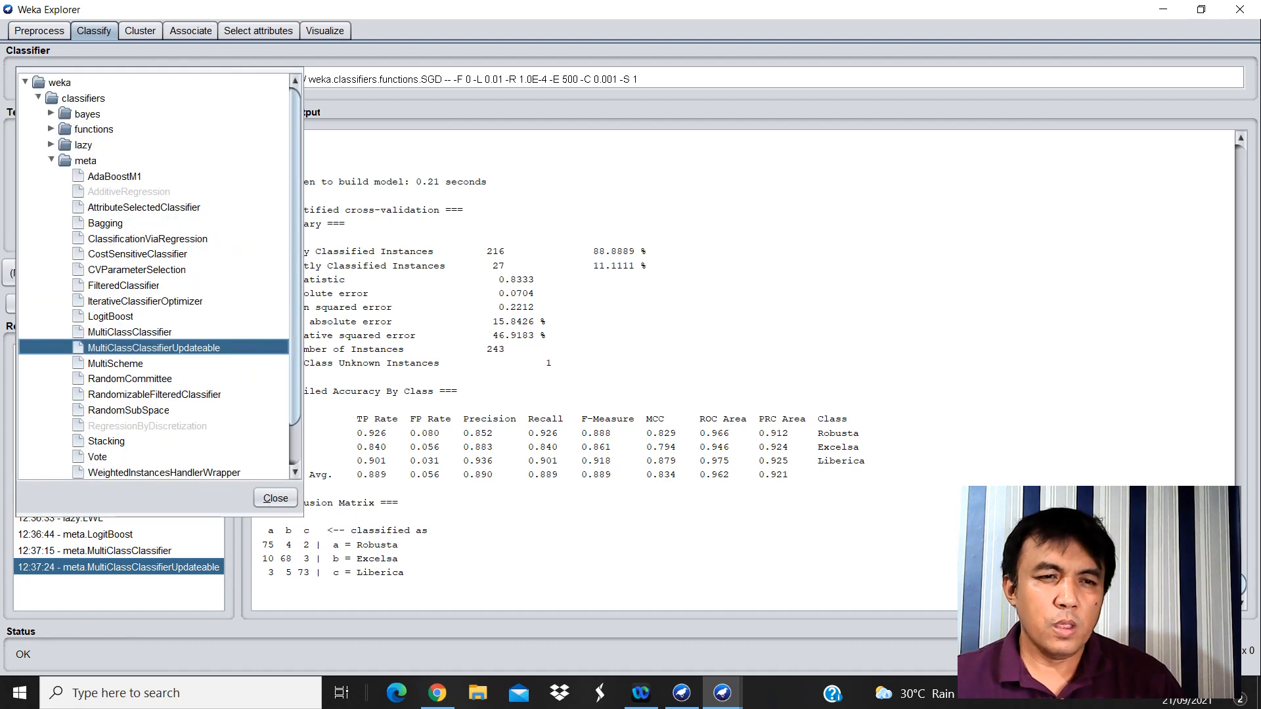
click(115, 363)
click(43, 78)
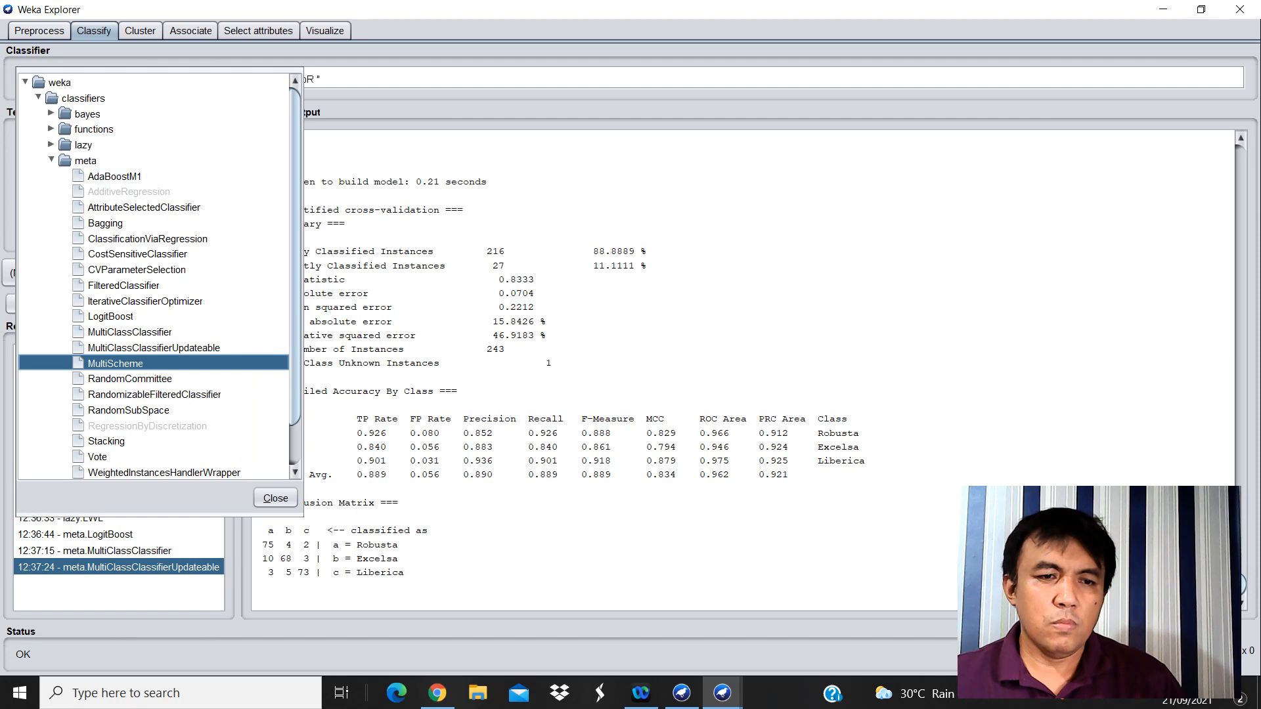
click(115, 364)
click(60, 304)
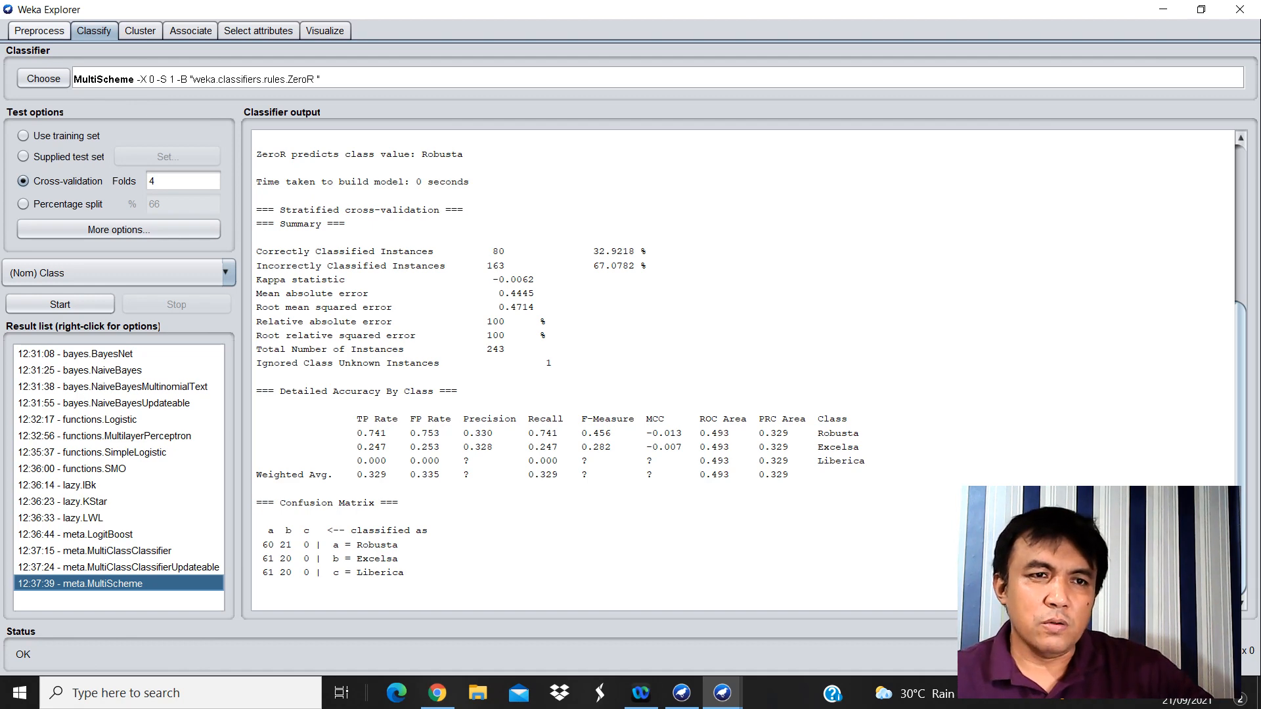
Look through the misc, rules and trees classifier groups, choose J48 from trees and run it.
click(44, 78)
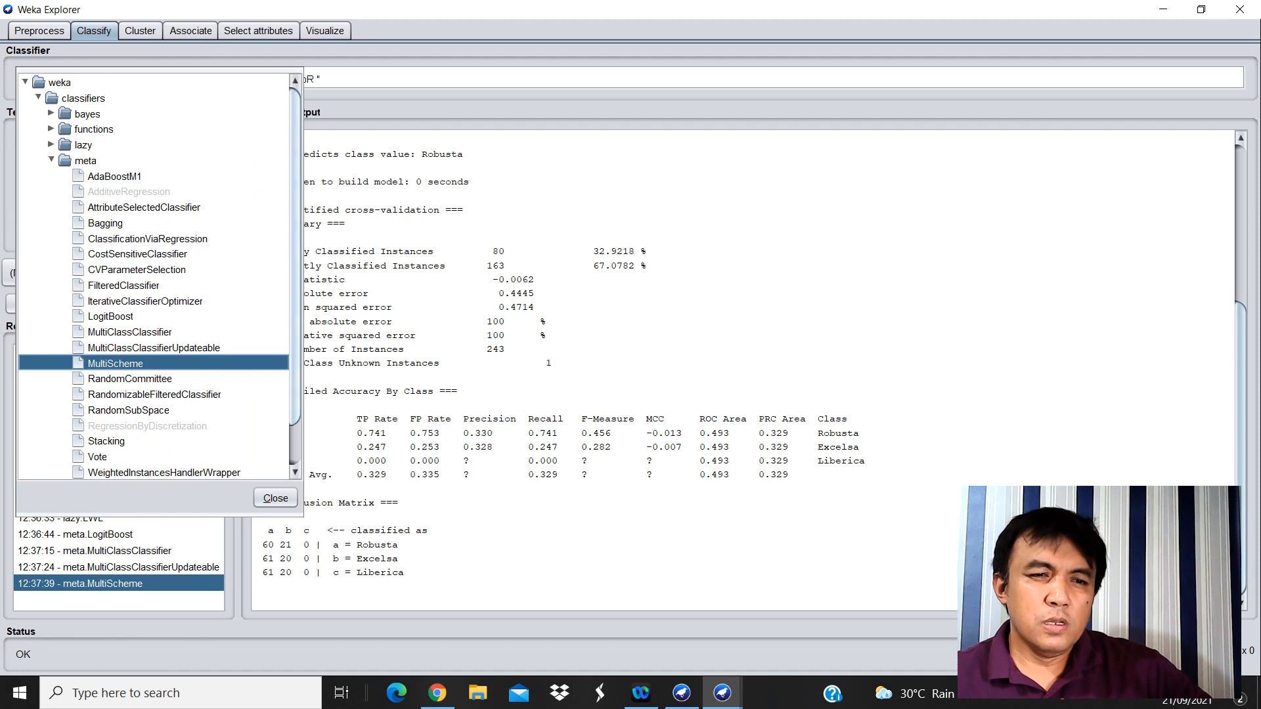
scroll(153, 275, down, 1)
click(52, 441)
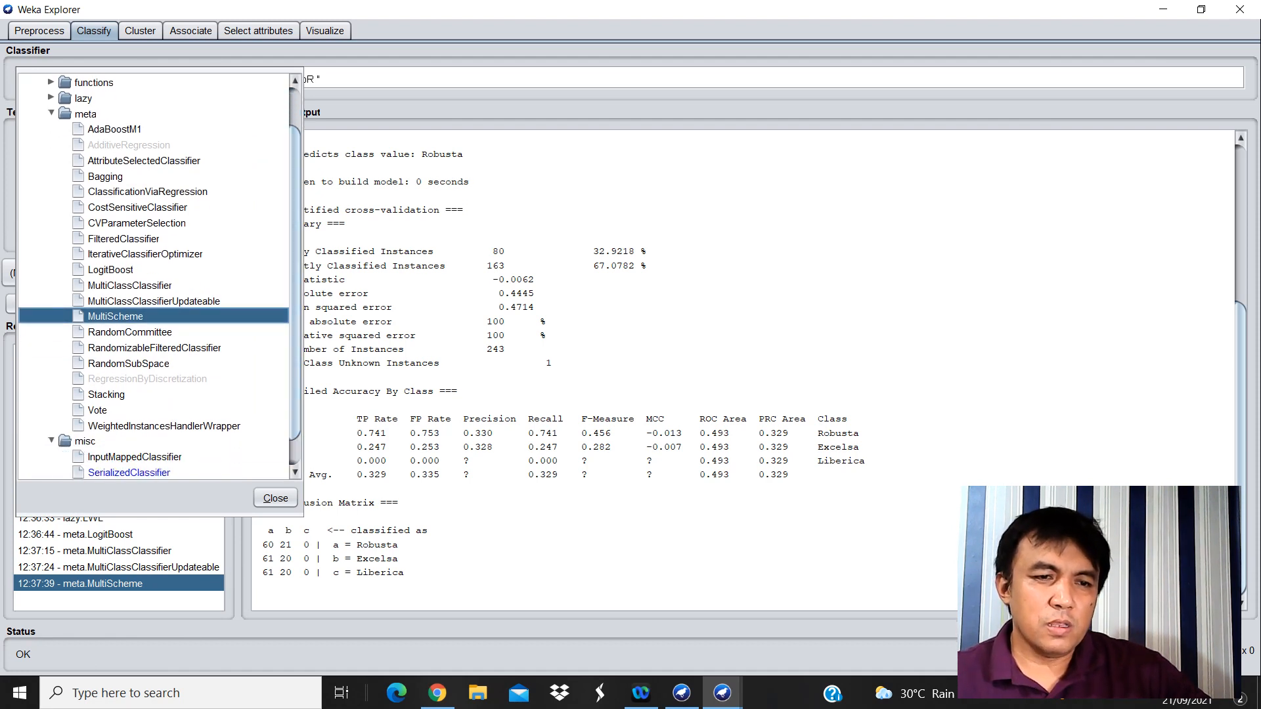
scroll(153, 276, down, 1)
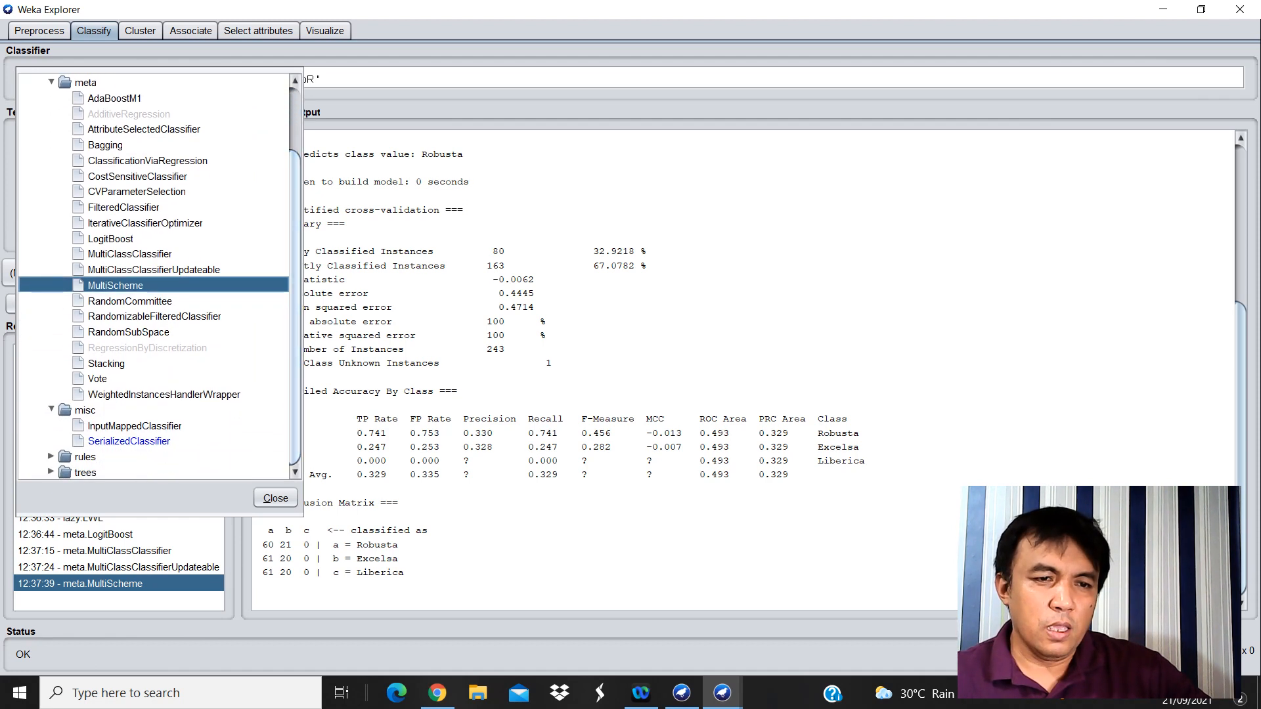
click(51, 457)
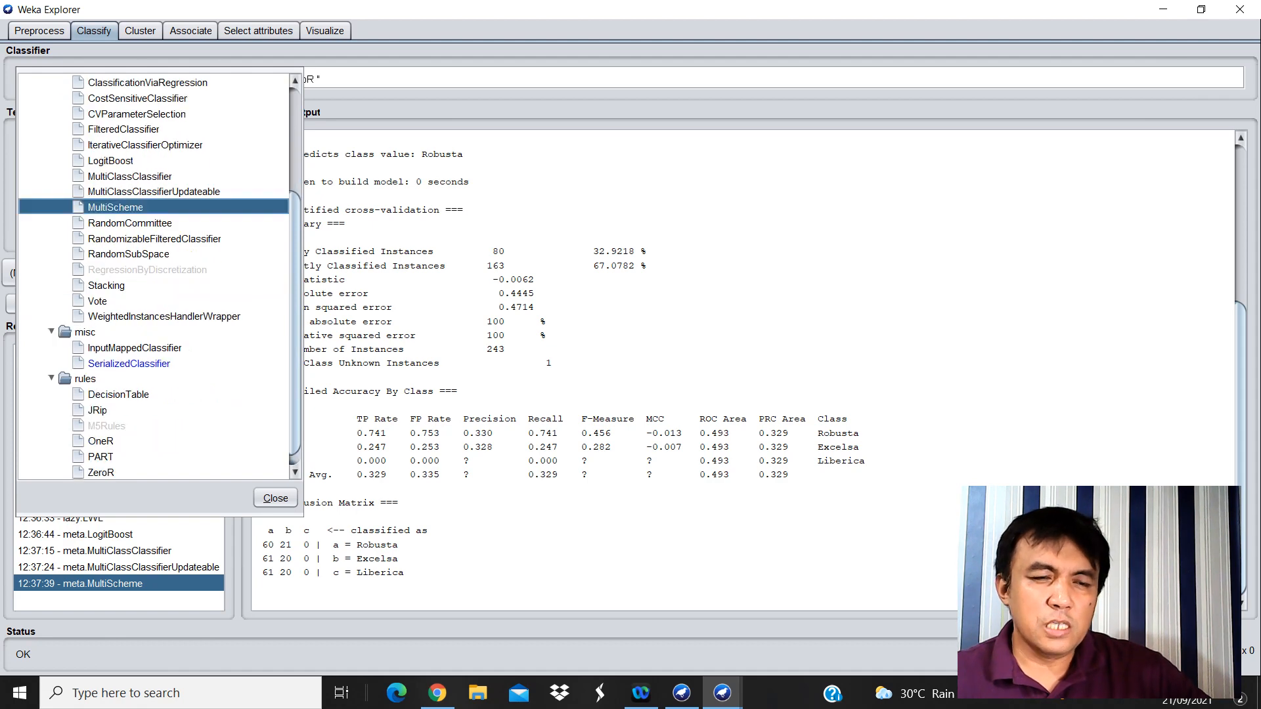
scroll(153, 275, down, 1)
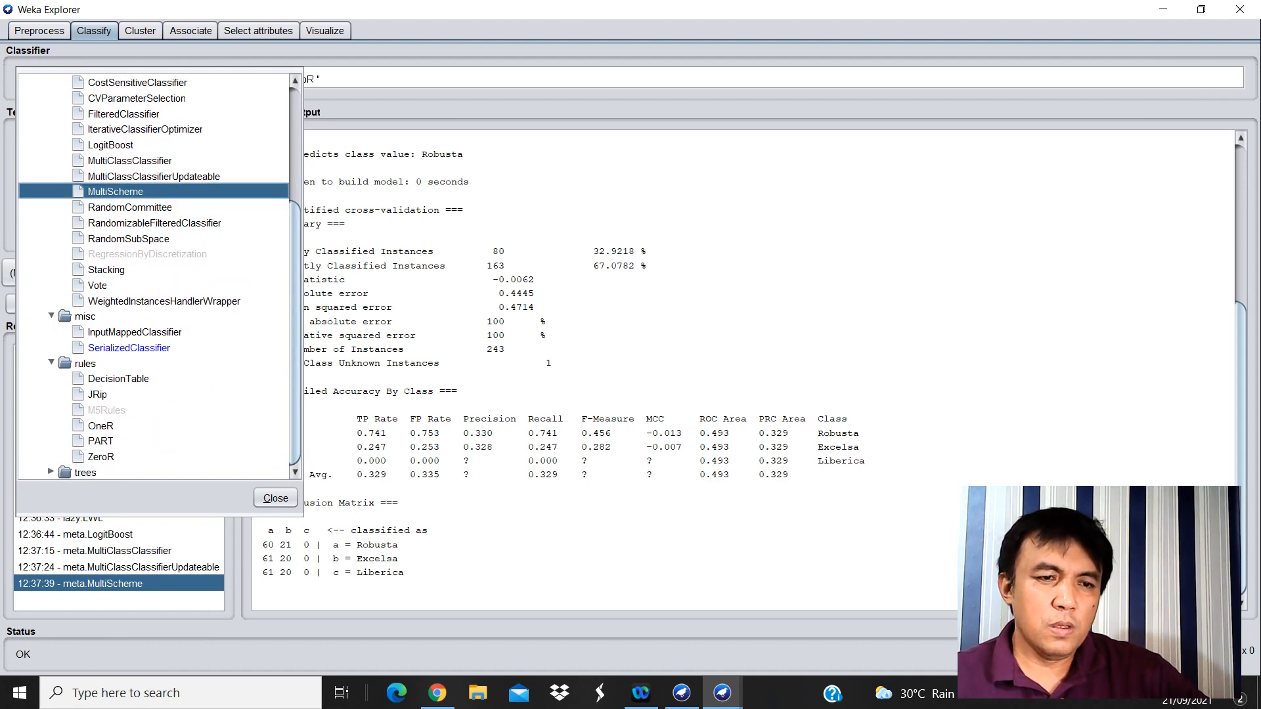
click(51, 473)
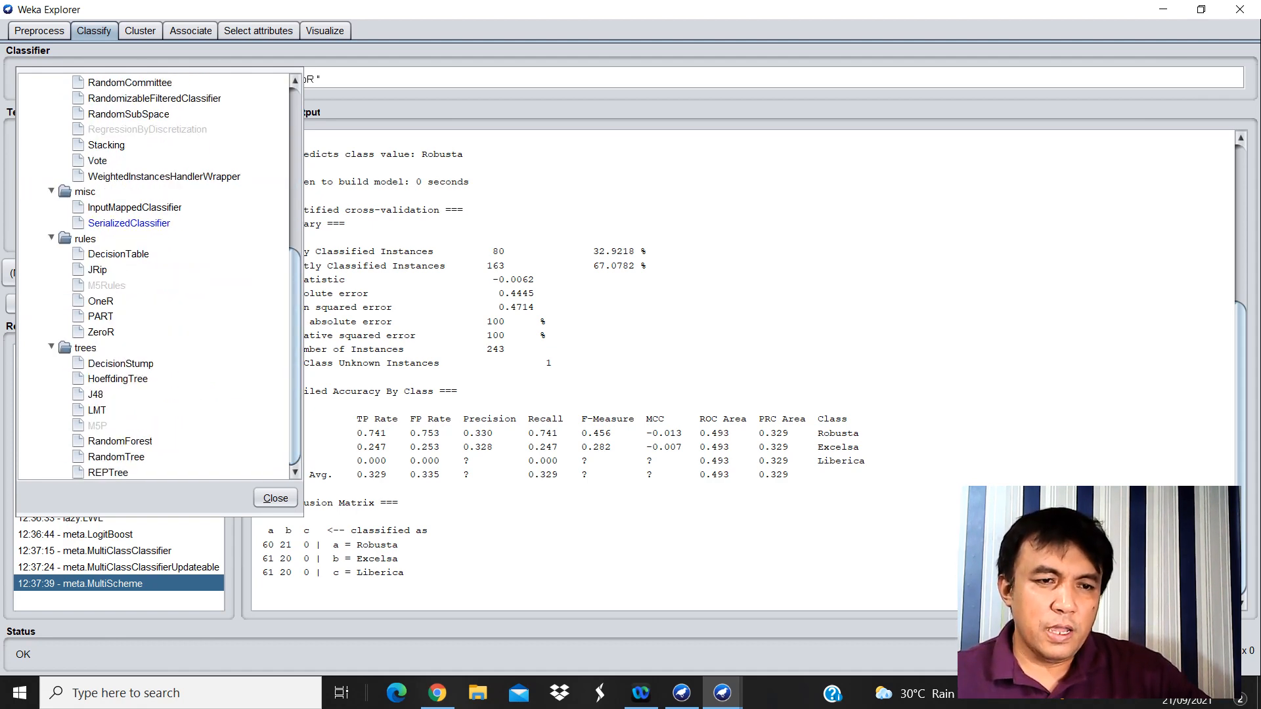
click(95, 395)
click(59, 304)
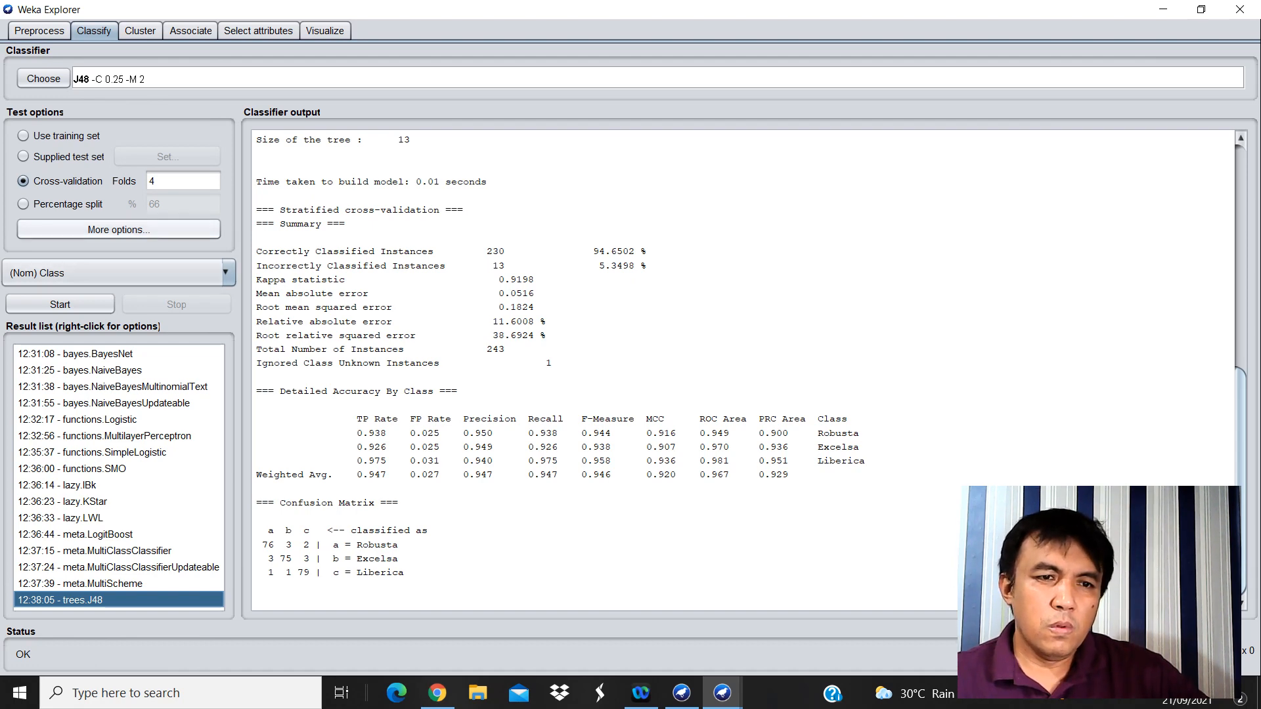
Switch the classifier to LMT from the trees group and run the evaluation.
click(44, 78)
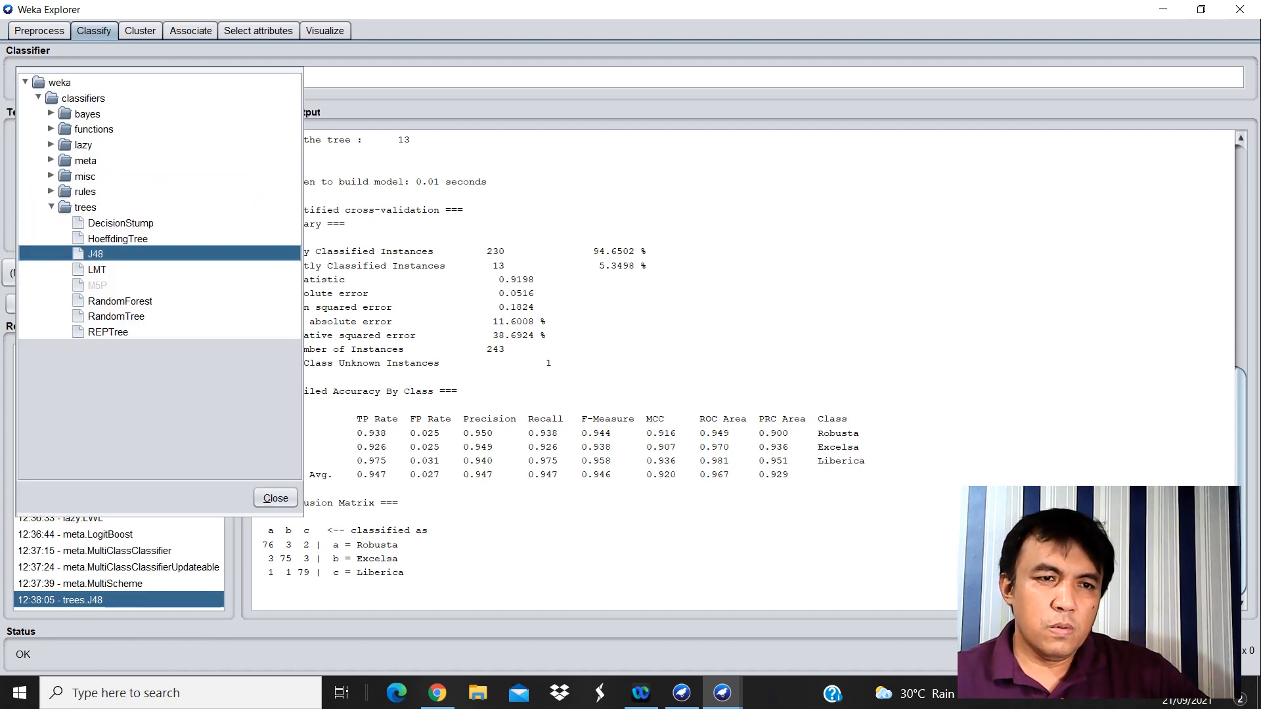
click(96, 270)
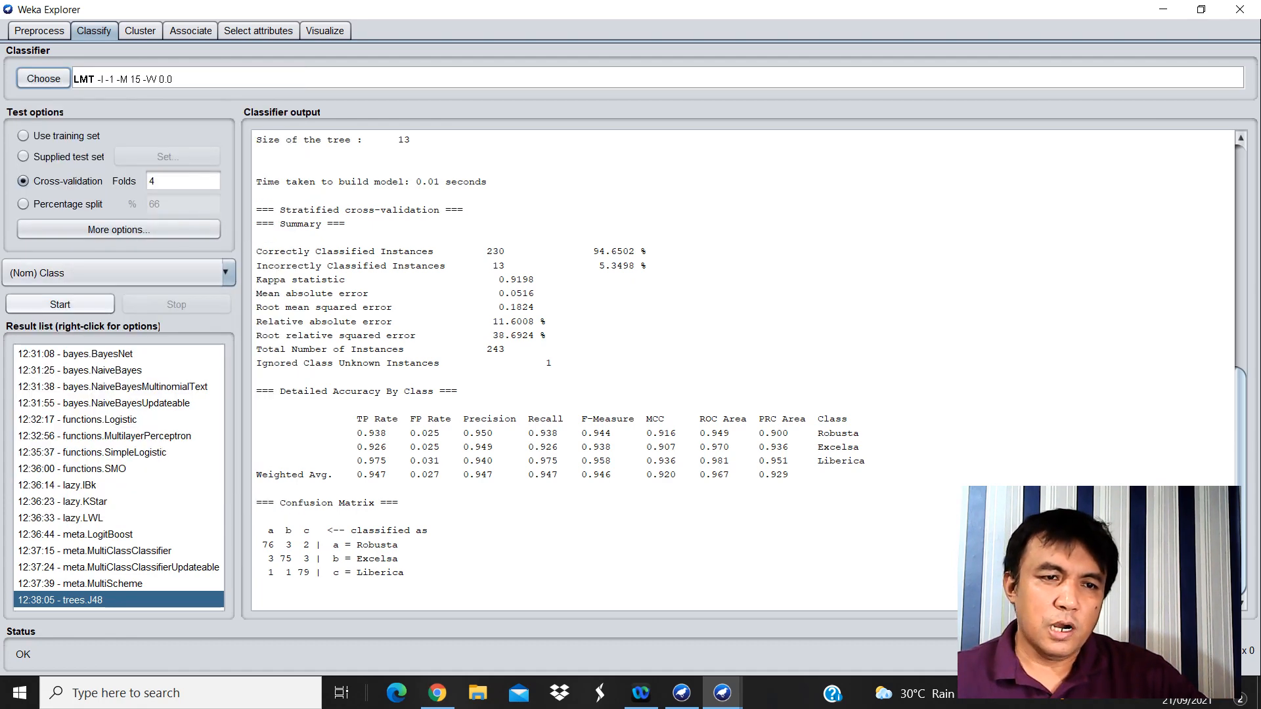
click(59, 304)
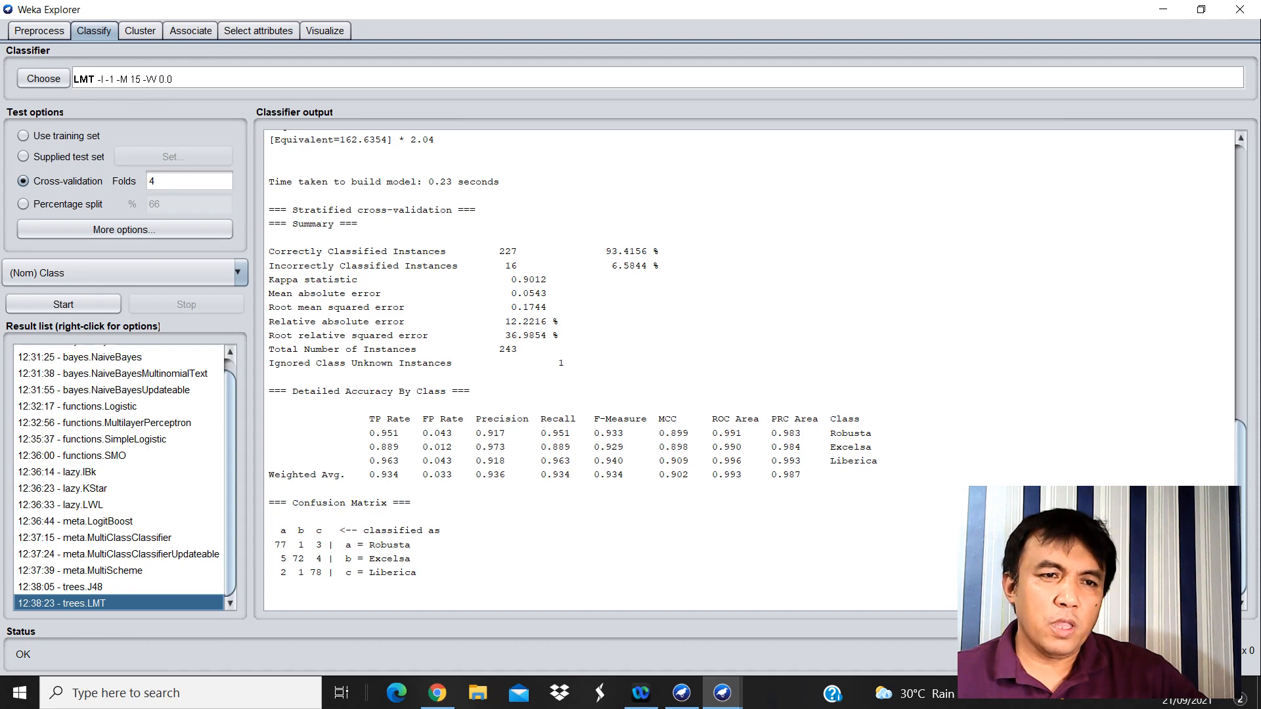
Choose the RandomForest classifier from the trees group and run it on the coffee bean data.
click(43, 79)
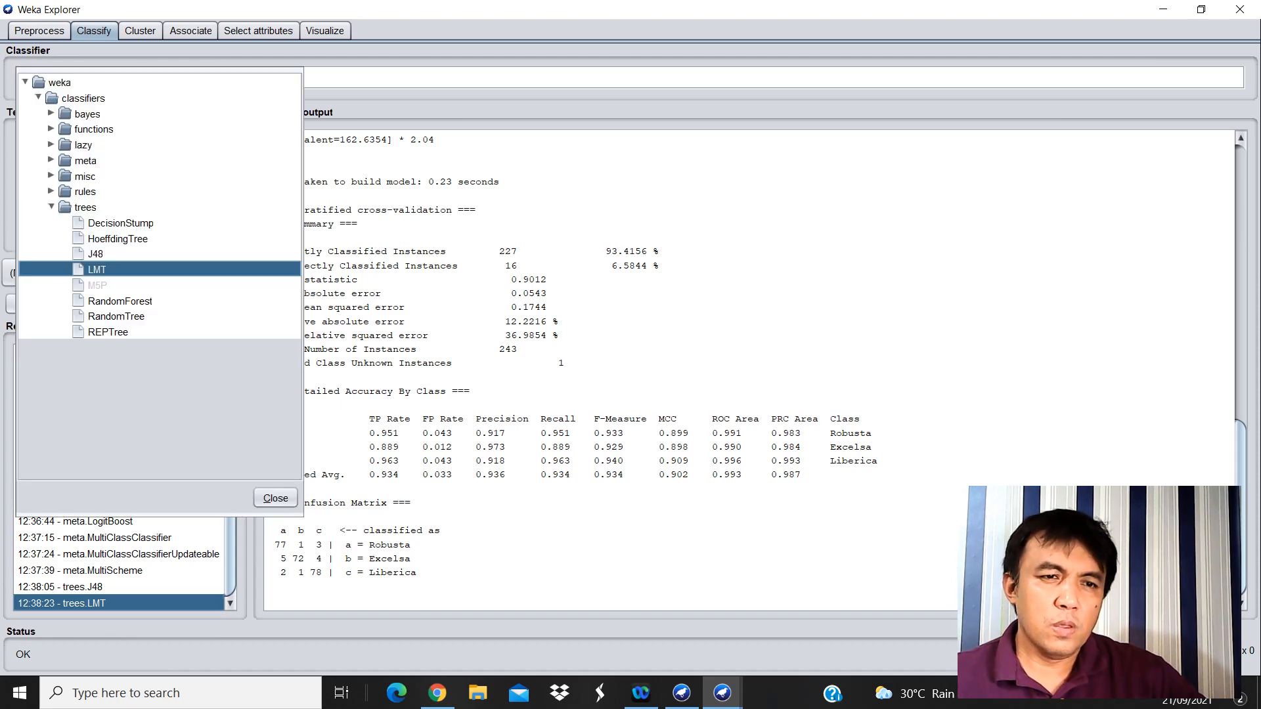
click(120, 301)
click(63, 304)
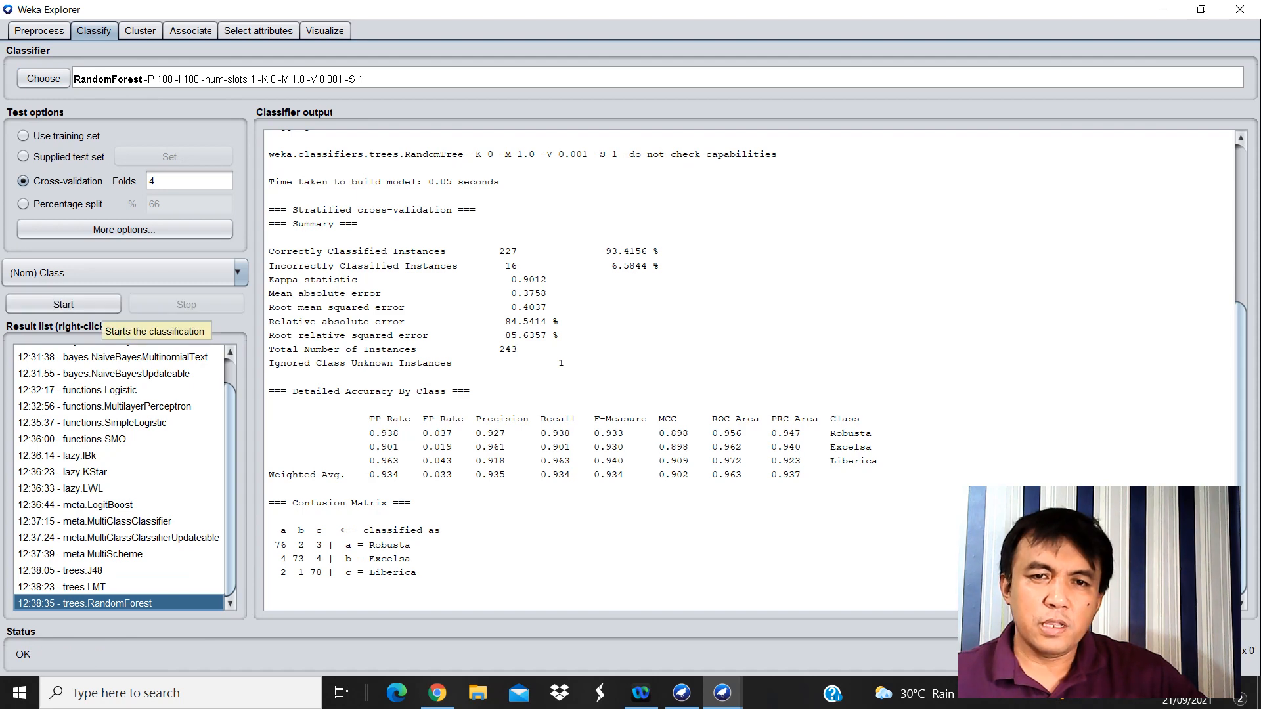
Set the classifier to RandomTree from the trees group and run the evaluation.
click(43, 78)
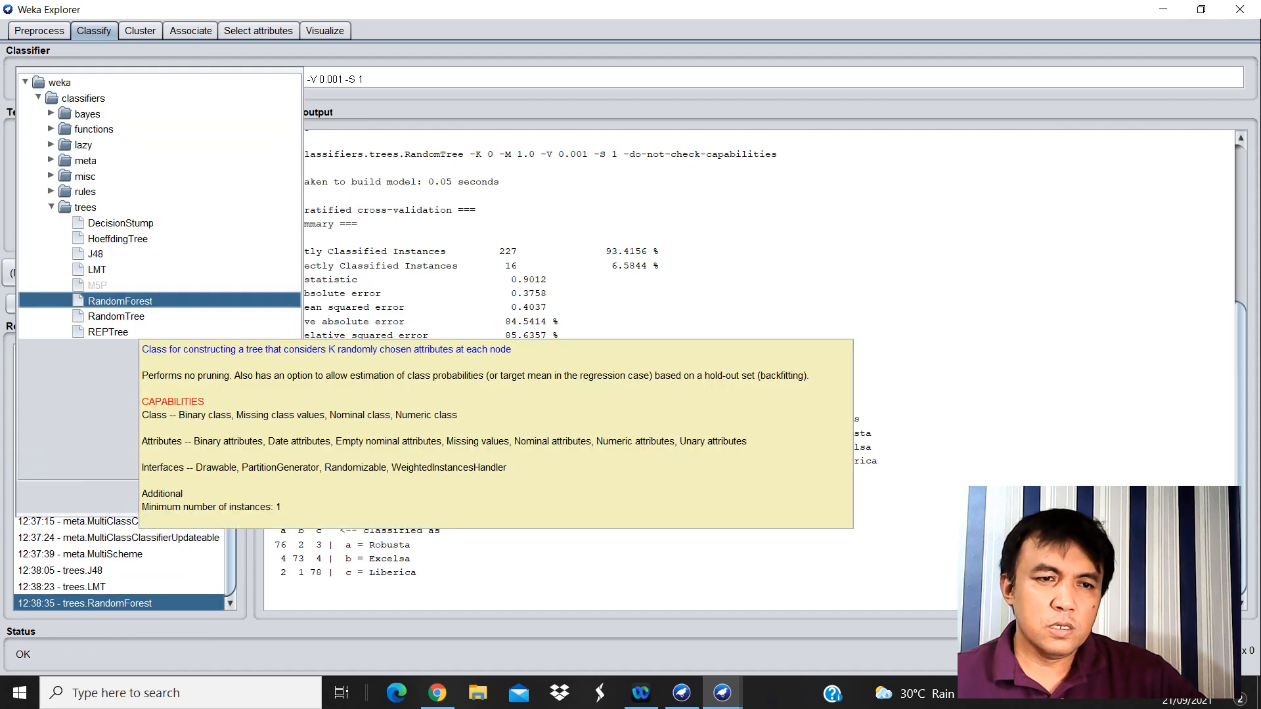
click(125, 315)
click(63, 304)
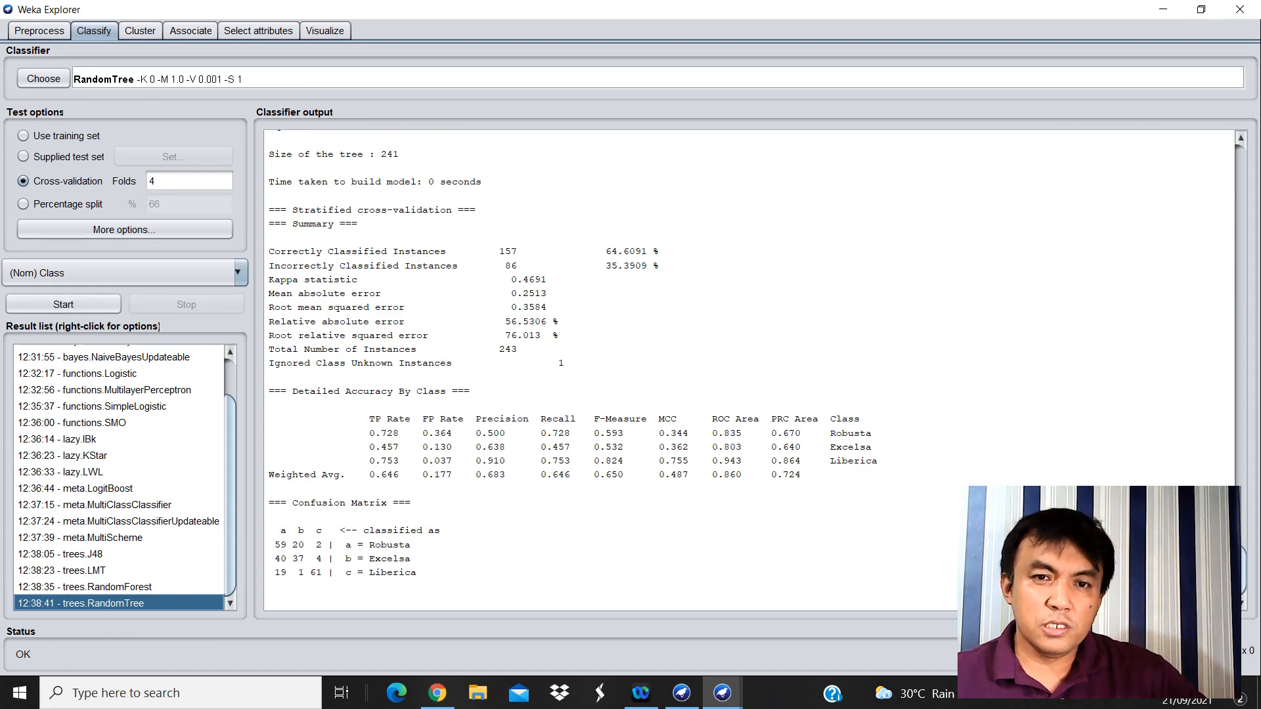
Choose the REPTree classifier from the trees group and evaluate it on the coffee bean data.
click(44, 78)
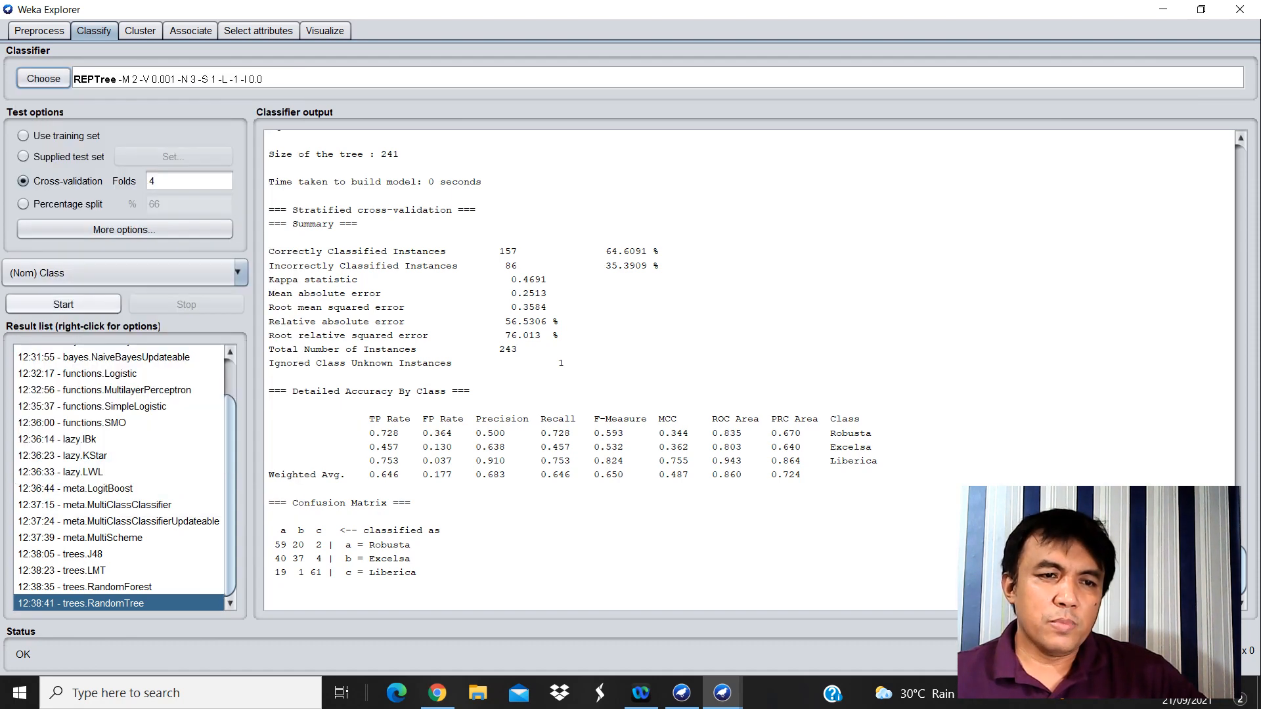
click(63, 304)
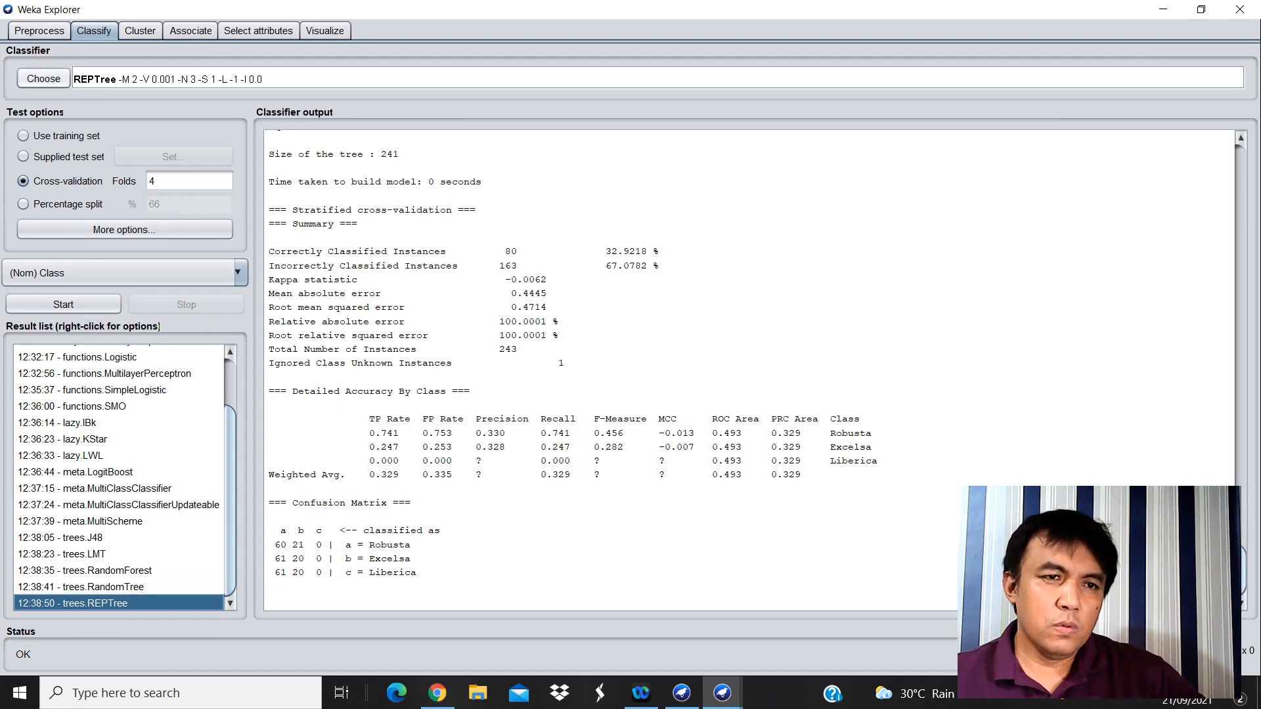
Switch the classifier to DecisionStump from the trees group and run the evaluation.
click(44, 78)
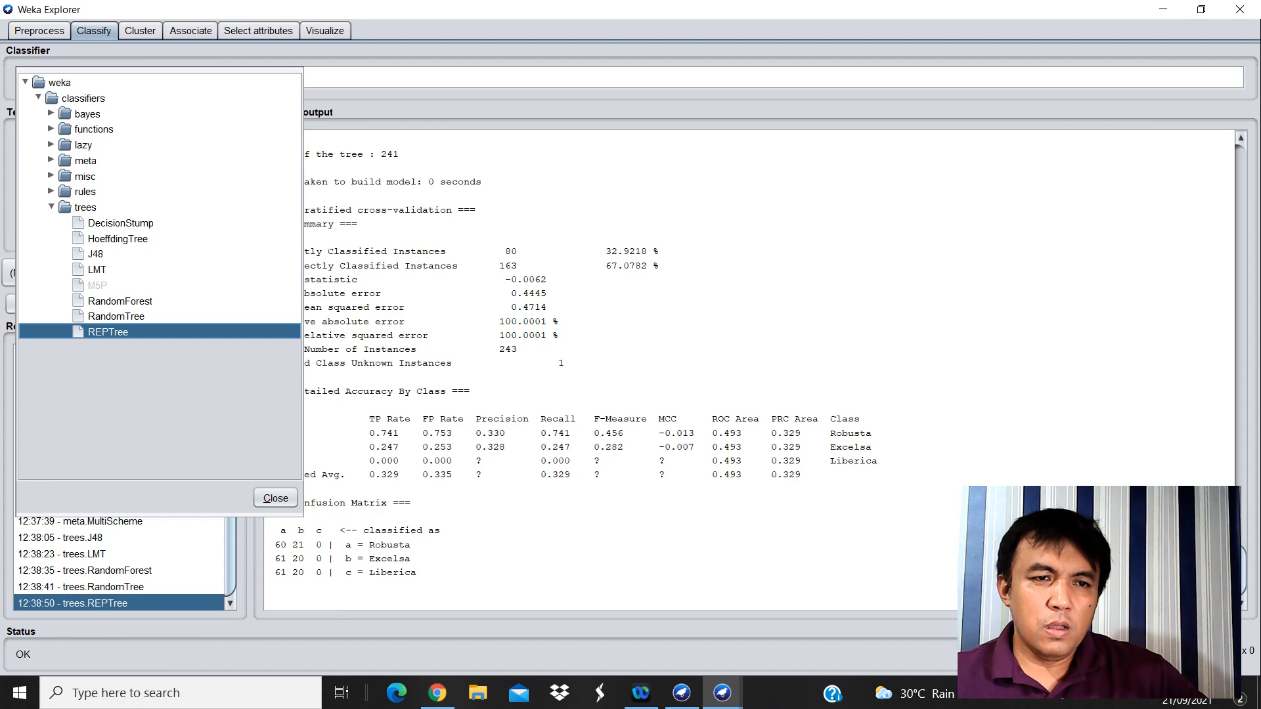
click(120, 223)
click(44, 78)
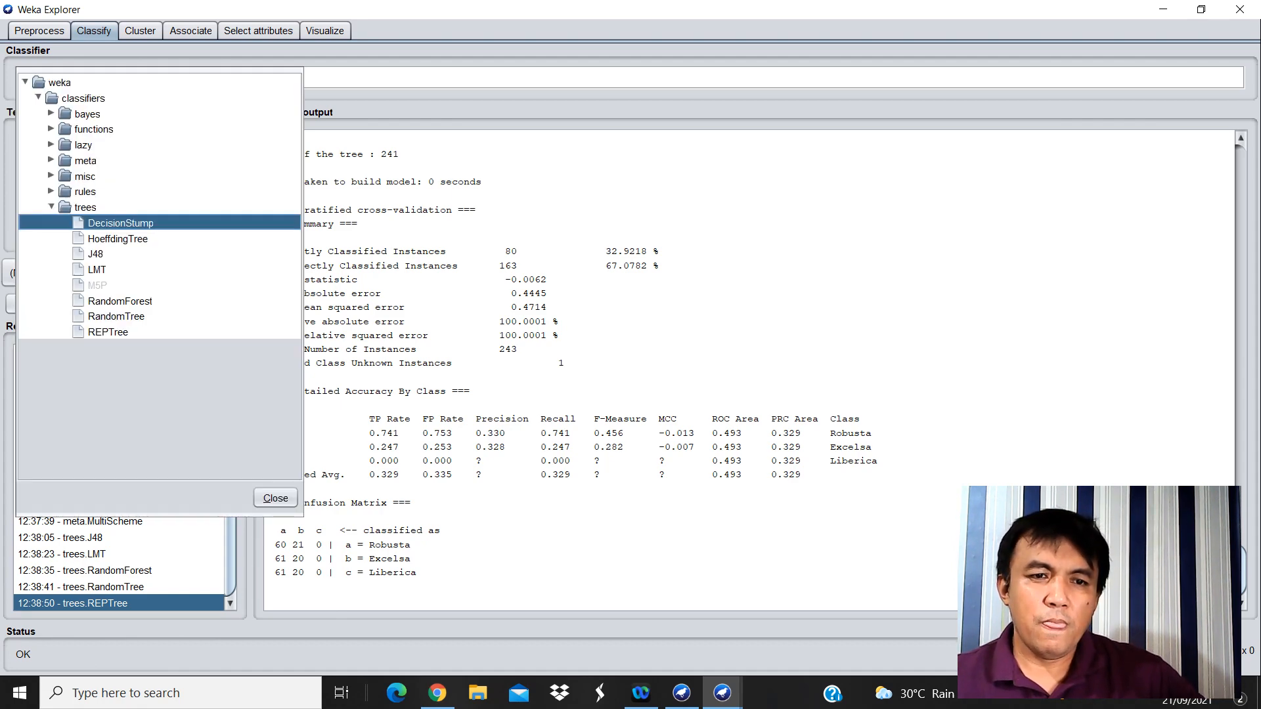
click(275, 499)
click(63, 304)
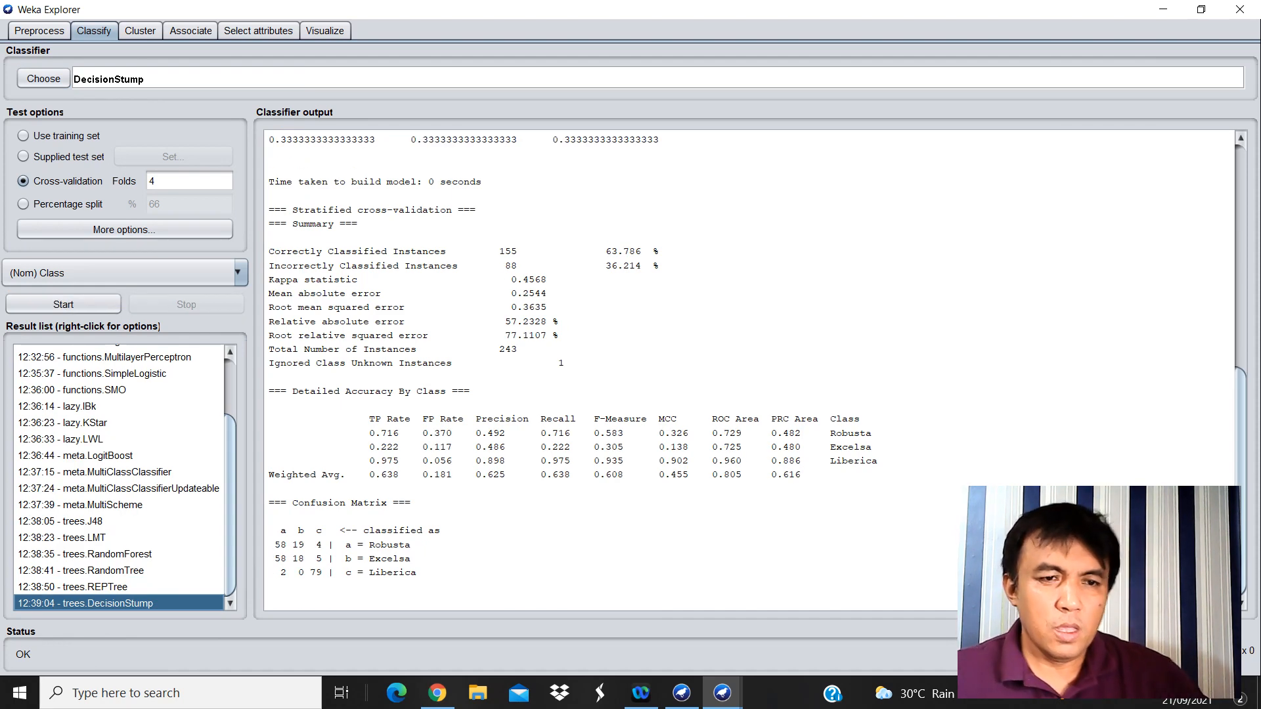
Review the full list of completed runs and examine the accuracy summary of the stored J48 result.
scroll(125, 477, up, 2)
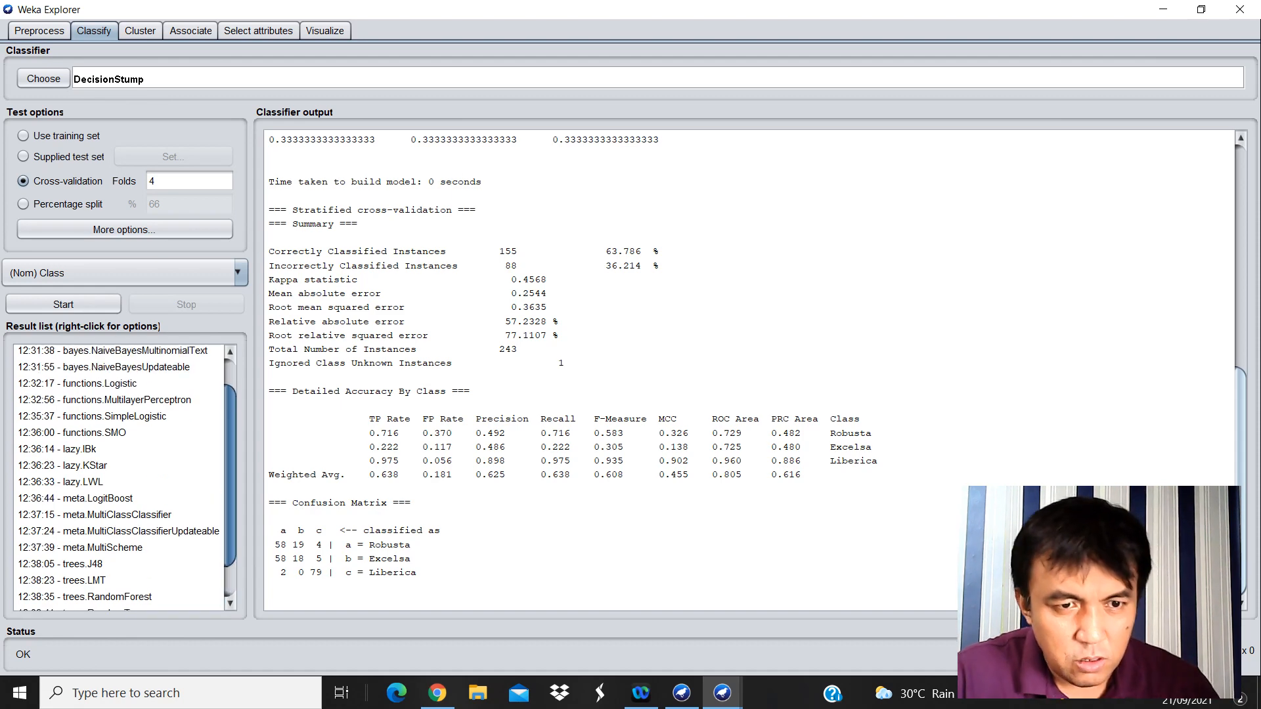
scroll(125, 477, down, 2)
scroll(124, 478, up, 2)
scroll(125, 478, down, 2)
scroll(125, 477, up, 2)
scroll(125, 478, down, 2)
scroll(125, 477, up, 2)
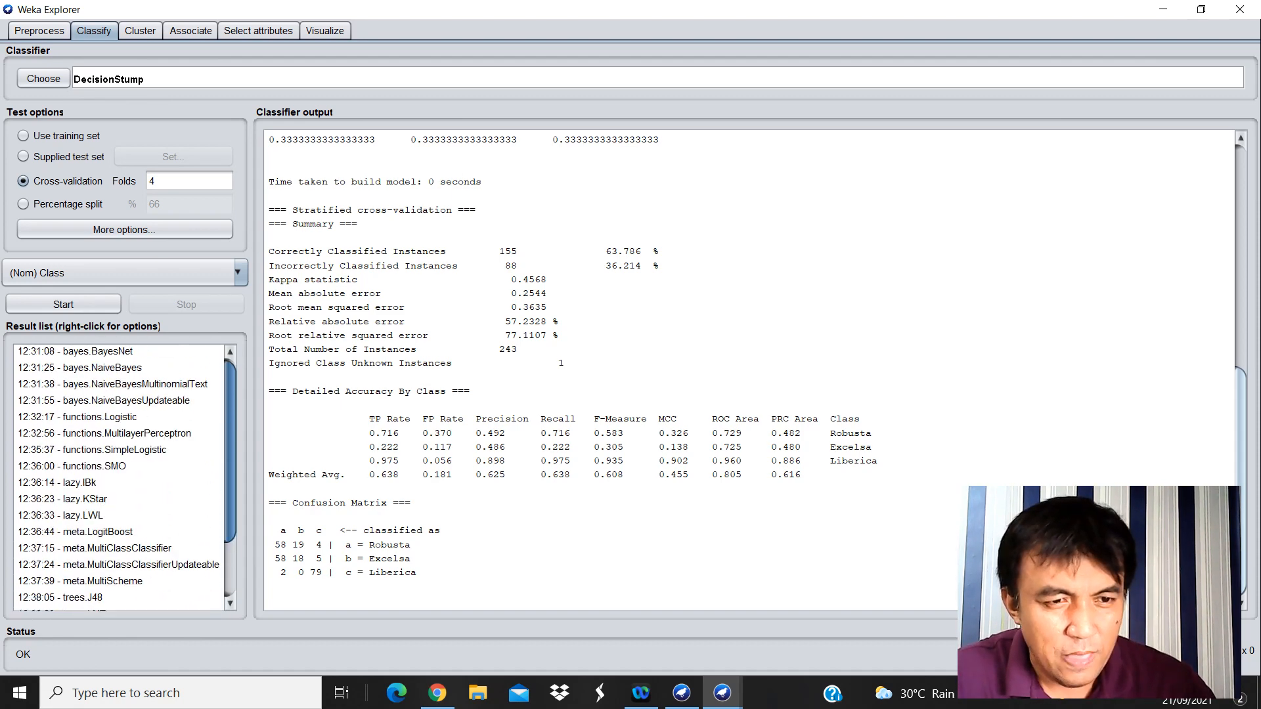
scroll(125, 477, down, 1)
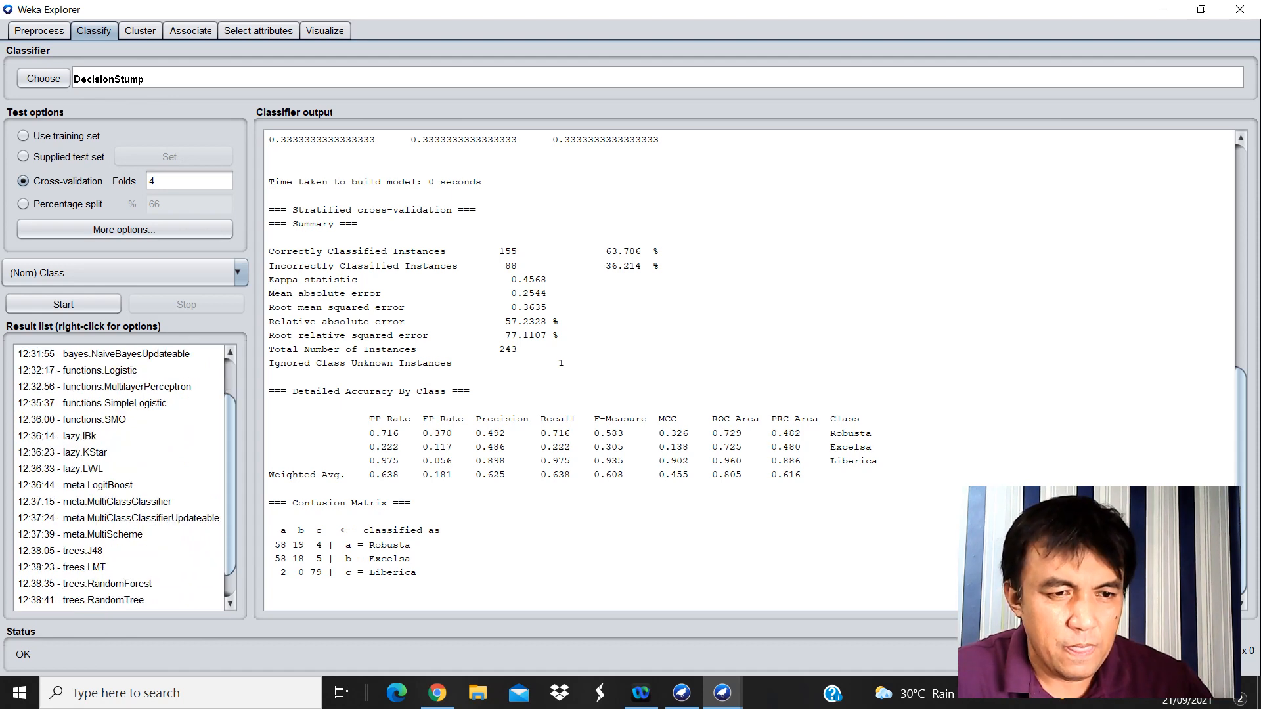
click(60, 551)
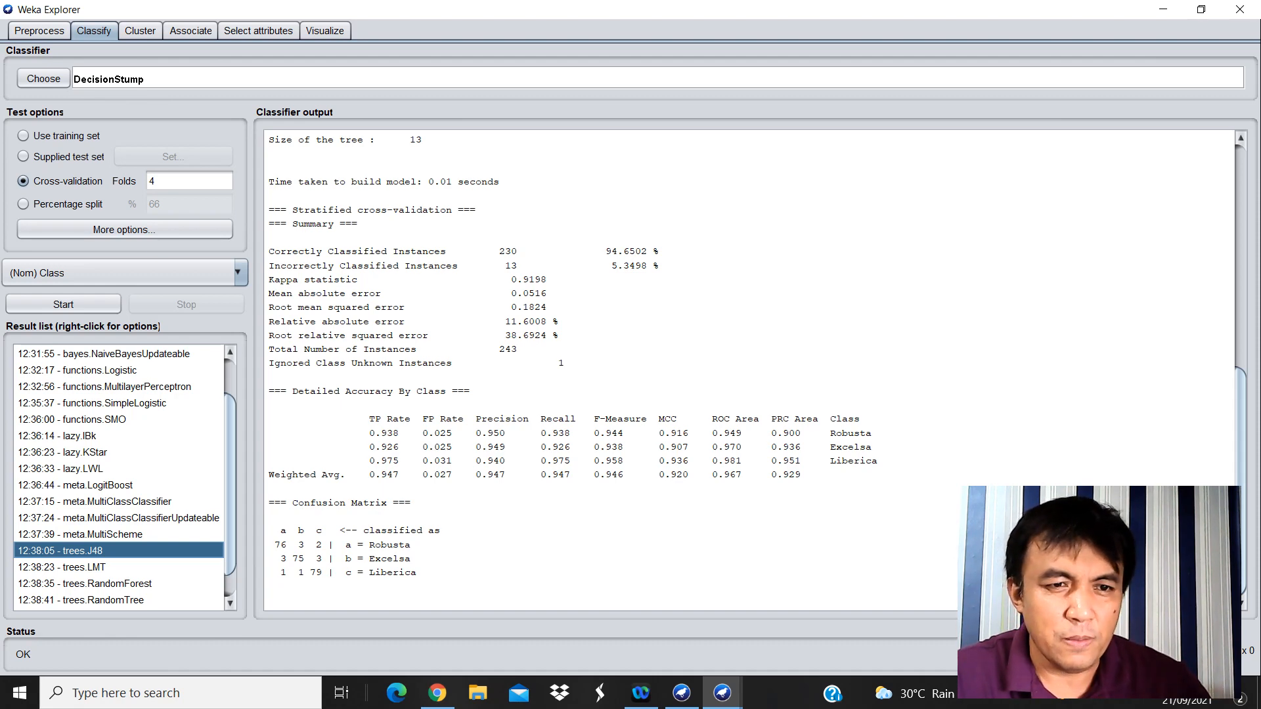
scroll(118, 476, up, 2)
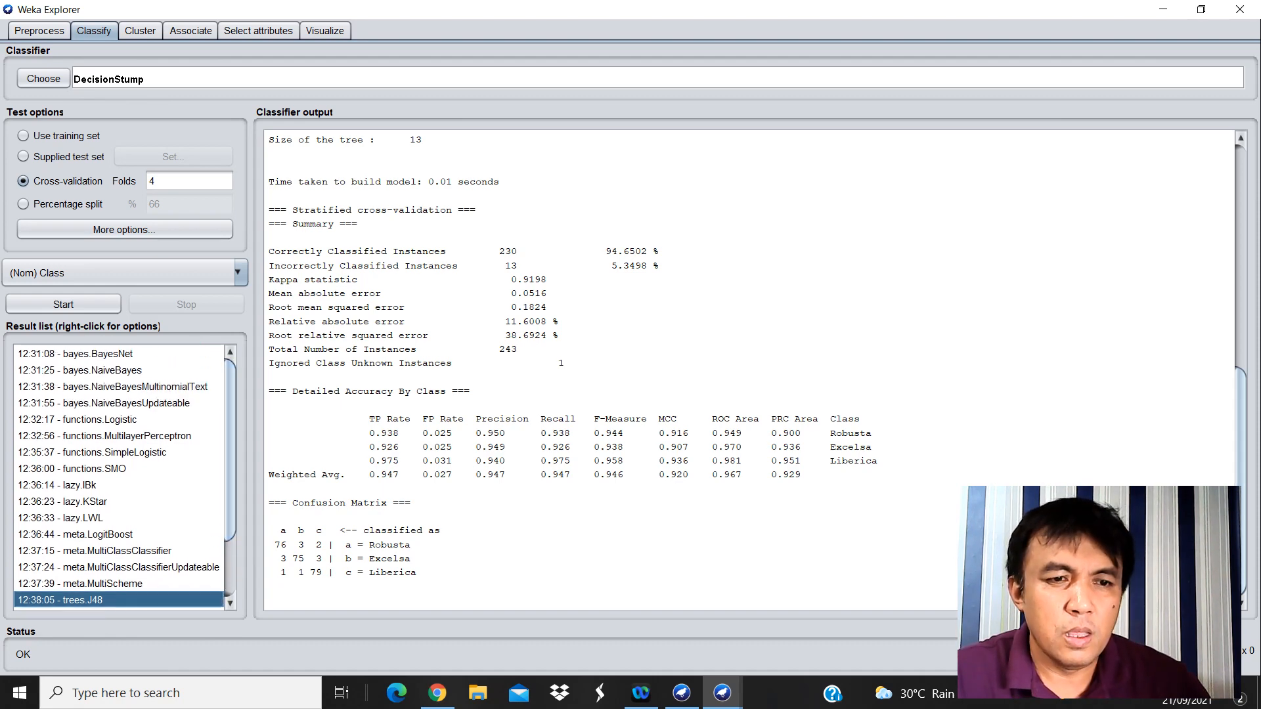
scroll(118, 476, down, 2)
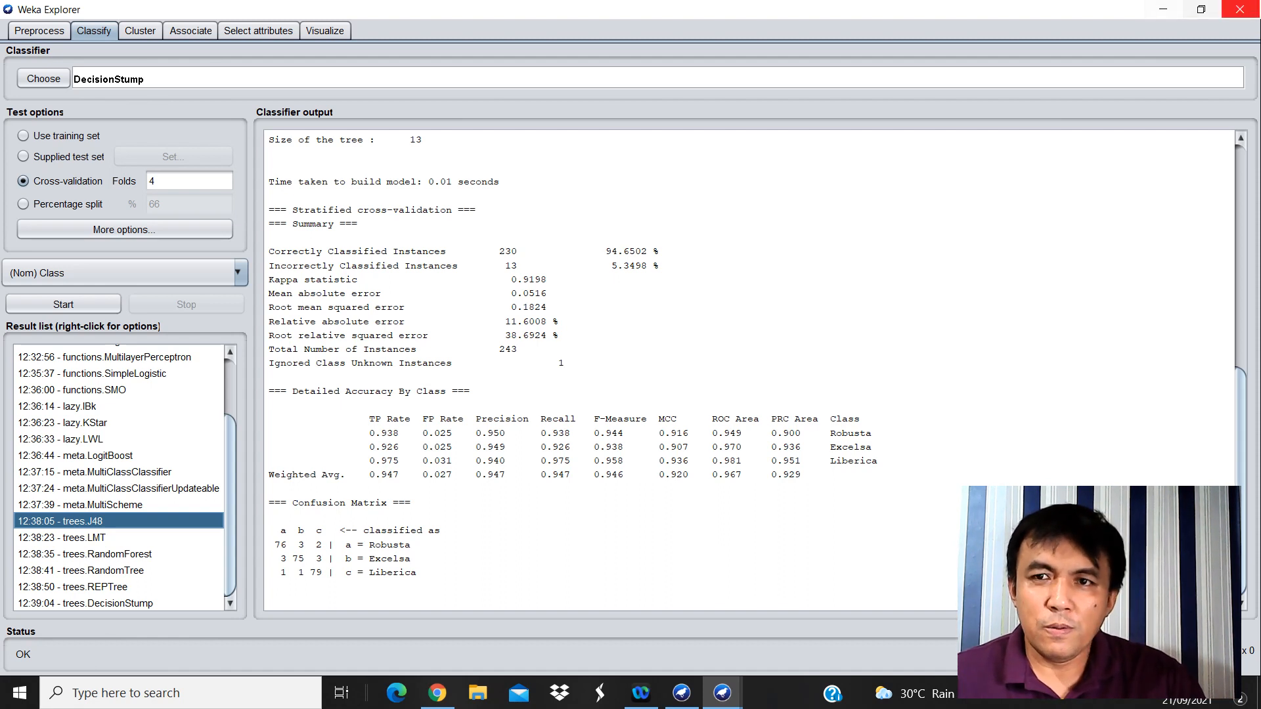
Close the Explorer window and confirm the closing.
click(1240, 9)
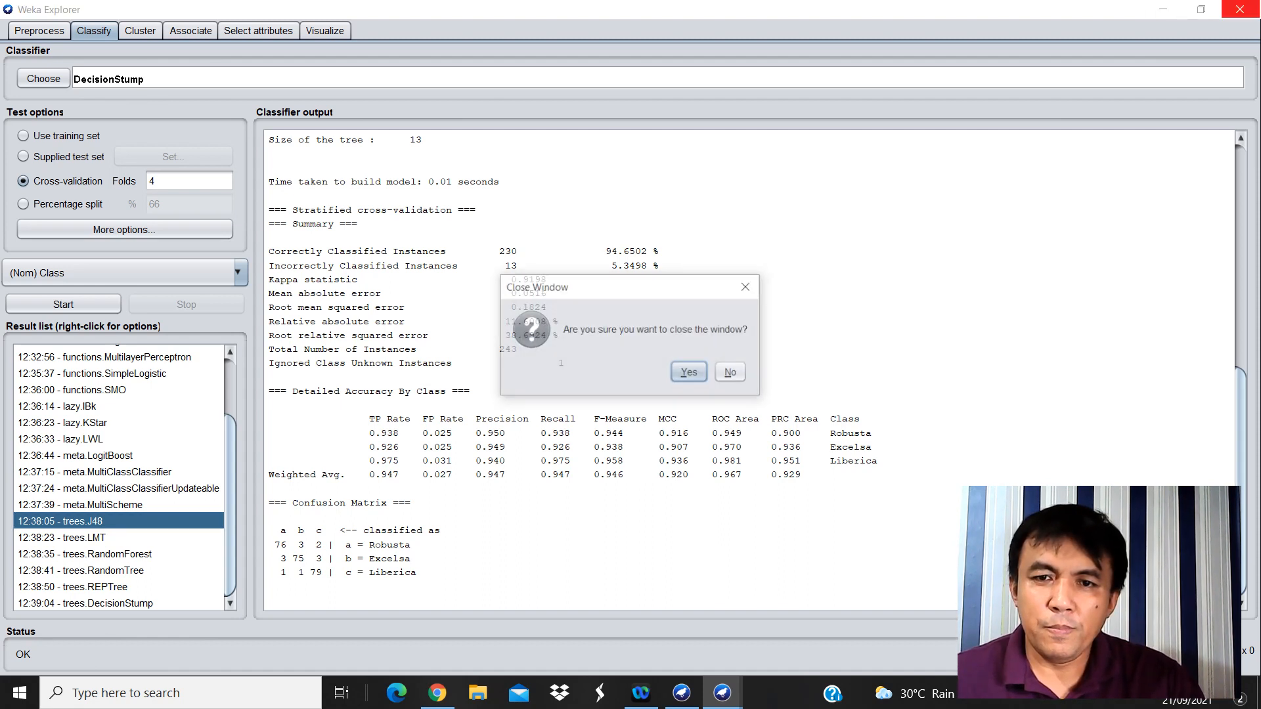
key(Return)
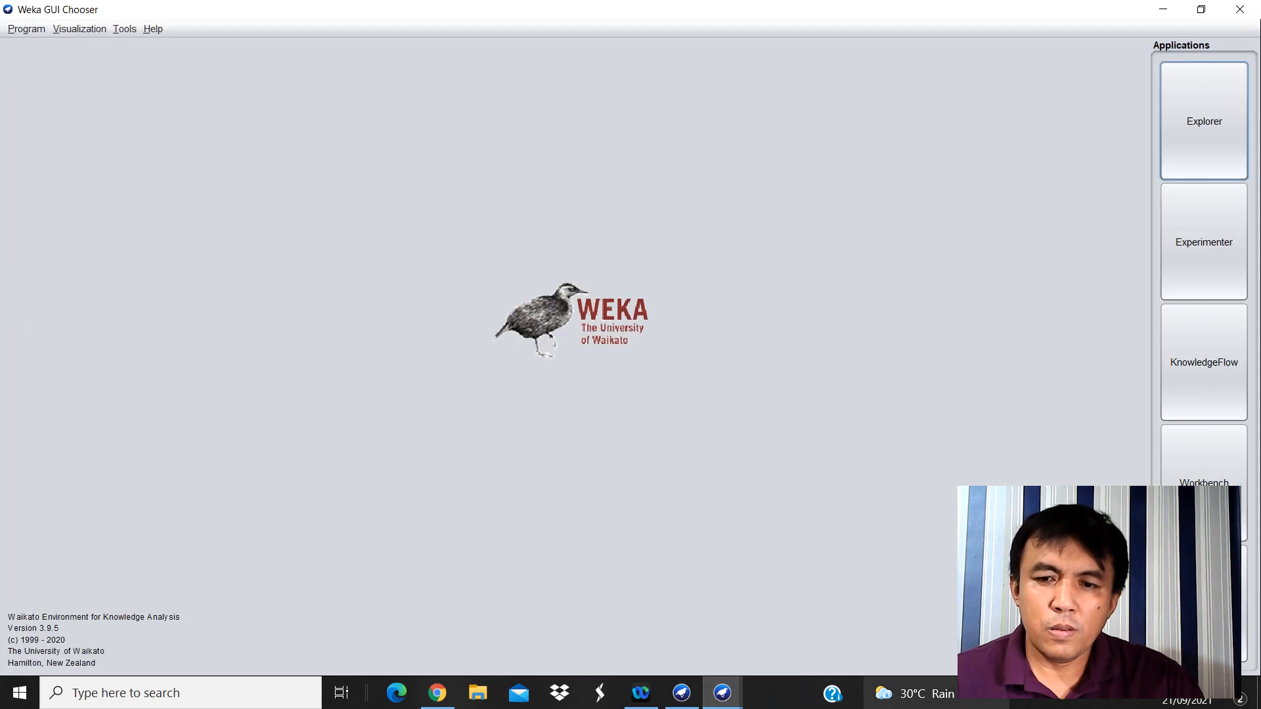
click(1017, 611)
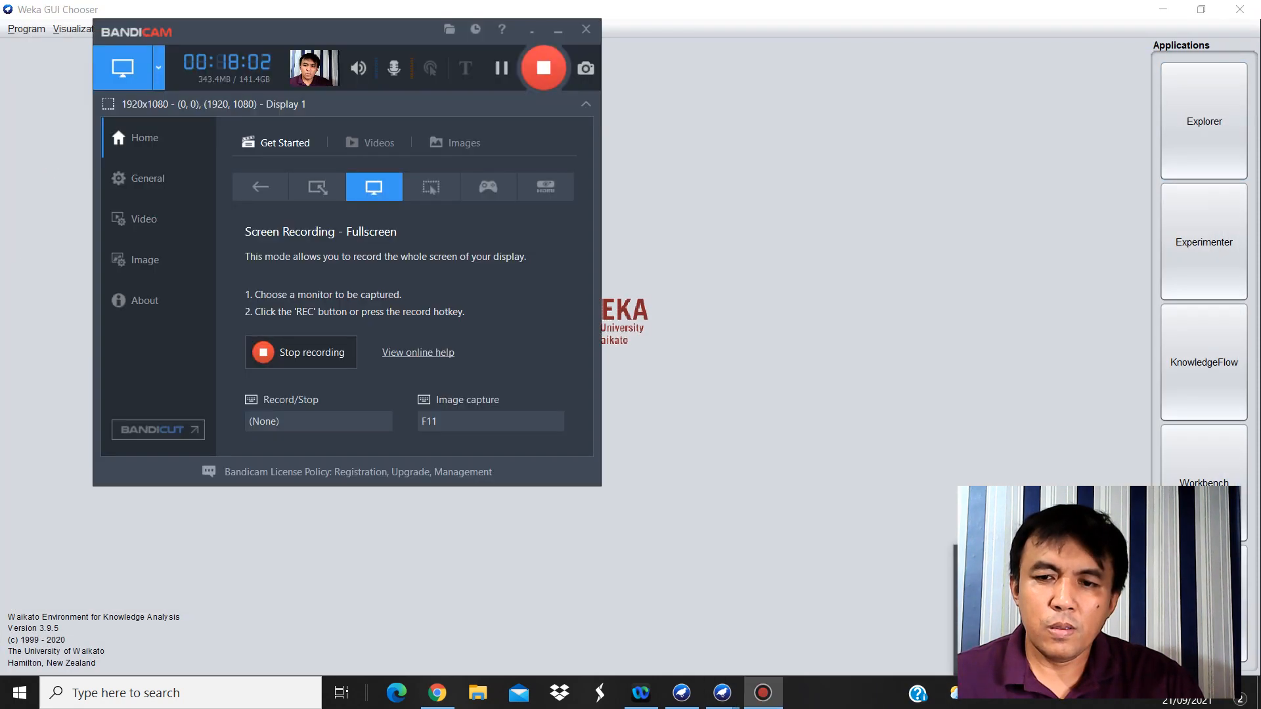